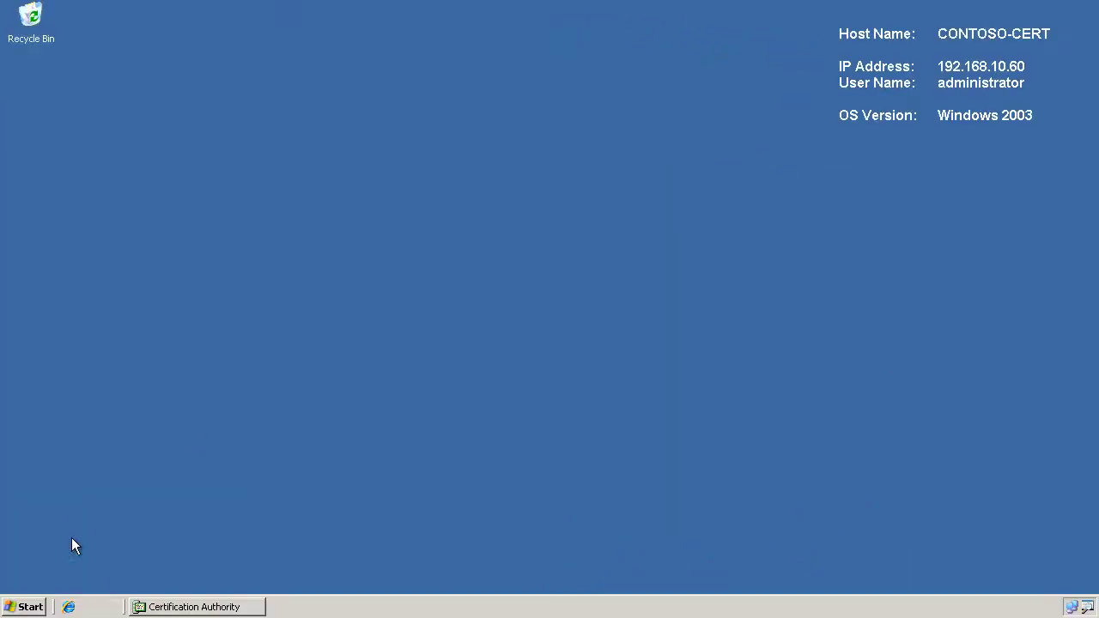
# Open a Command Prompt and export the CA template list with certutil -catemplates to \\hyperv-1\migrationdata\cert\templates.txt.
pyautogui.click(21, 606)
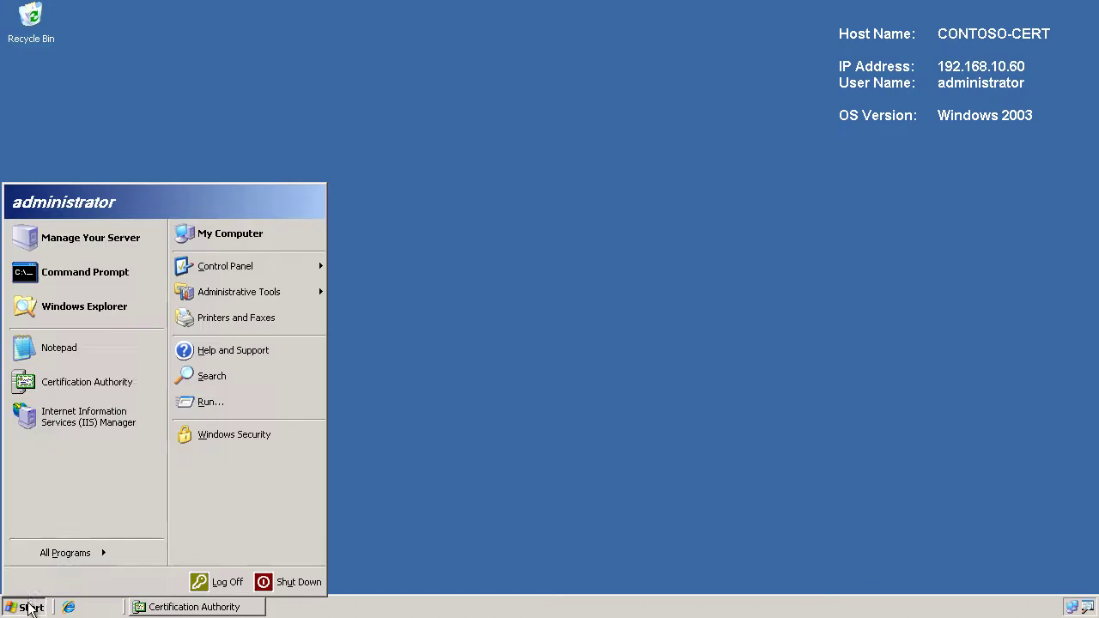
pyautogui.click(68, 283)
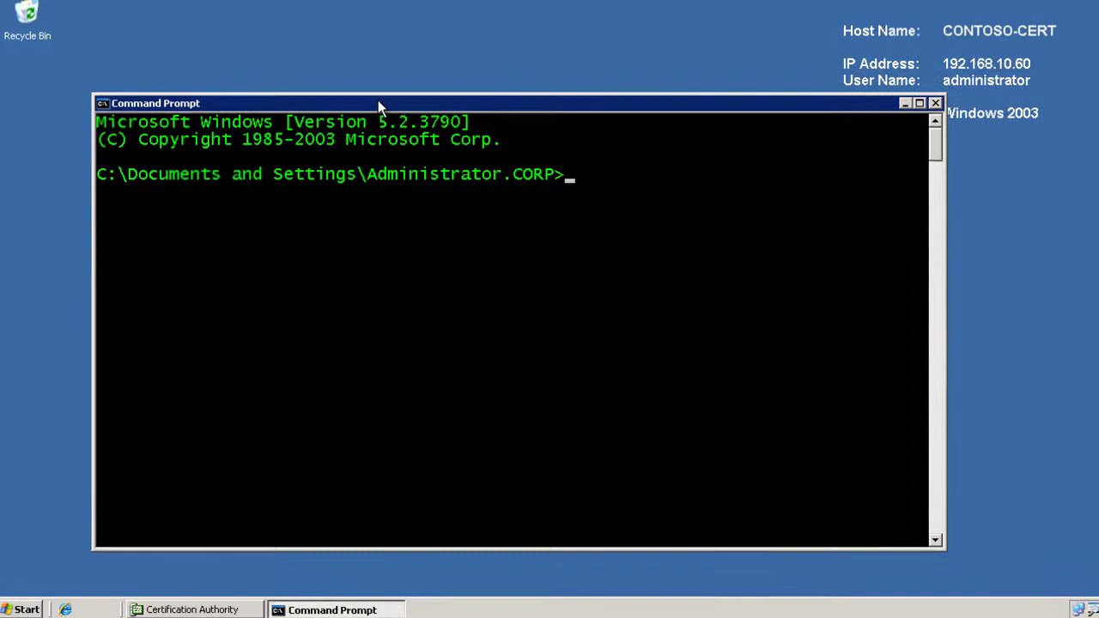
pyautogui.write('certuti')
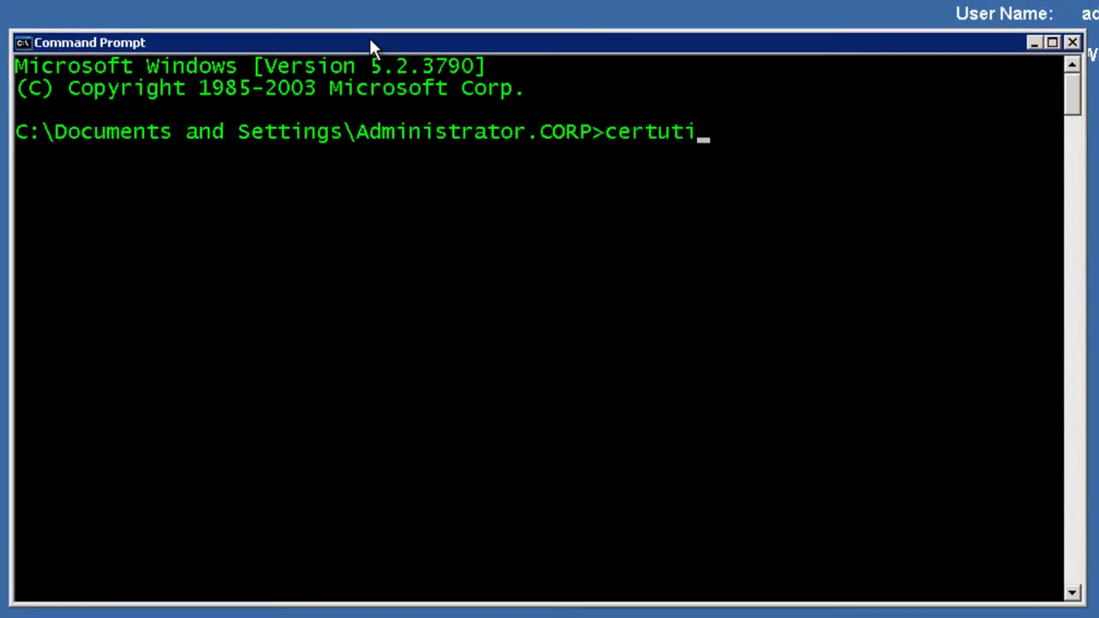
pyautogui.write('l -catemplate')
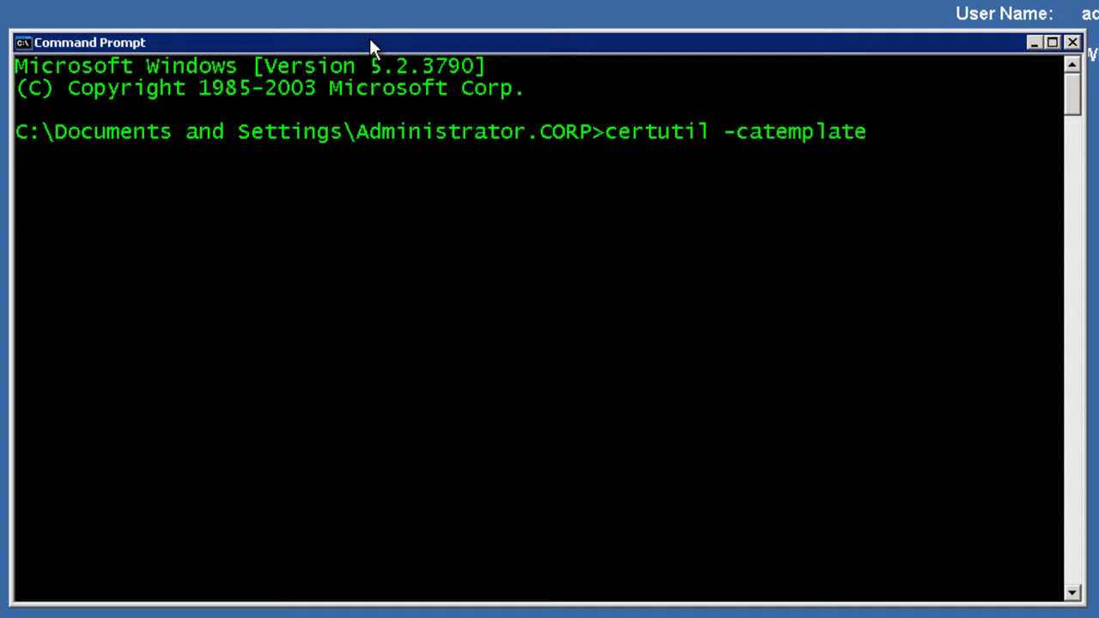
pyautogui.write('s')
pyautogui.write(' >\\\\hyperv-')
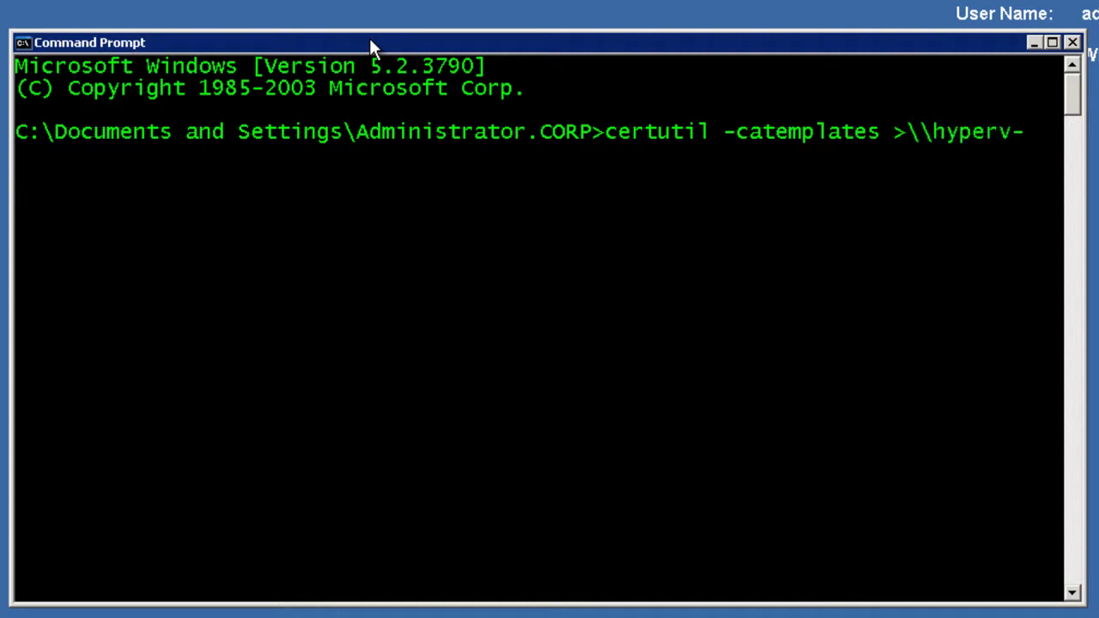
pyautogui.write('1\\migrationdata')
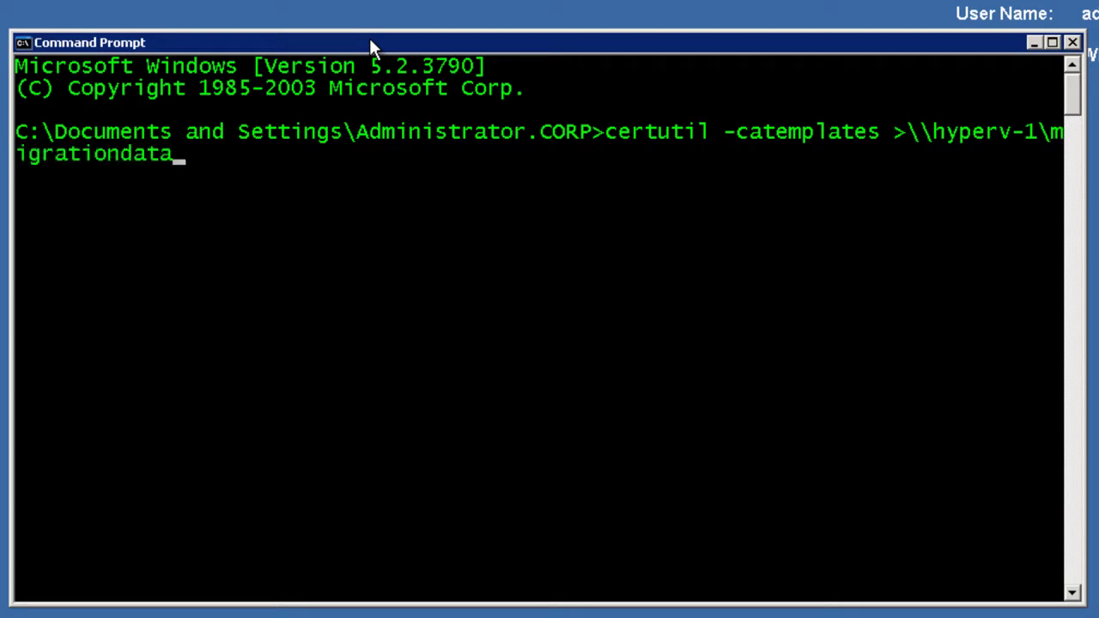
pyautogui.write('\\cert\\template')
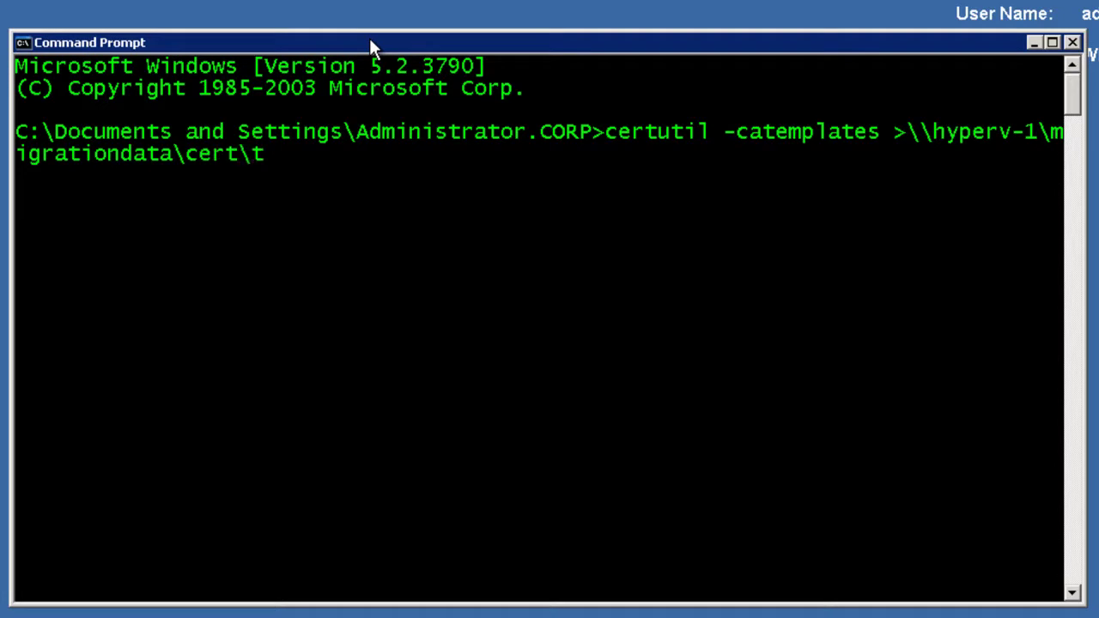
pyautogui.write('s.txt')
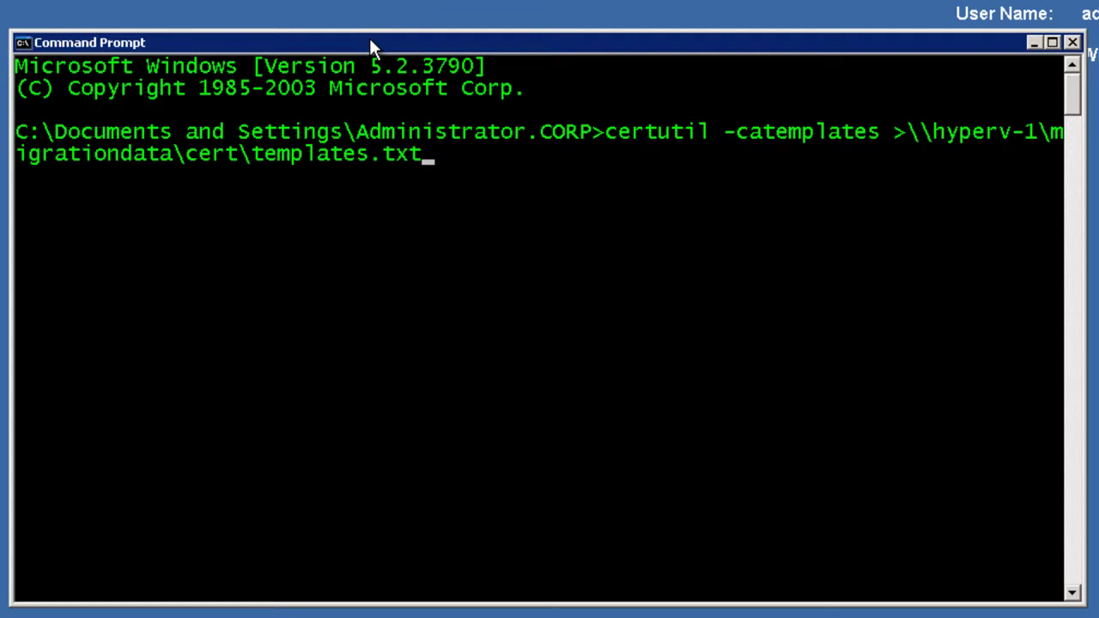
pyautogui.press('Return')
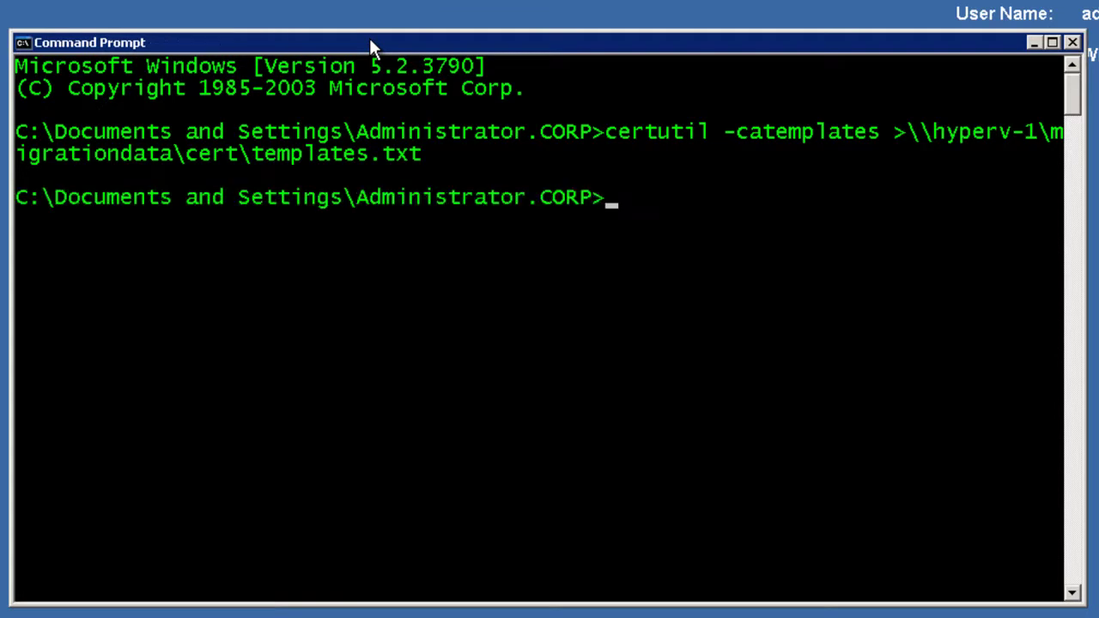
# Export the CA's CSP registry settings with certutil -getreg ca\csp\* to \\hyperv-1\migrationdata\cert\cspsettings.txt.
pyautogui.write('certutil')
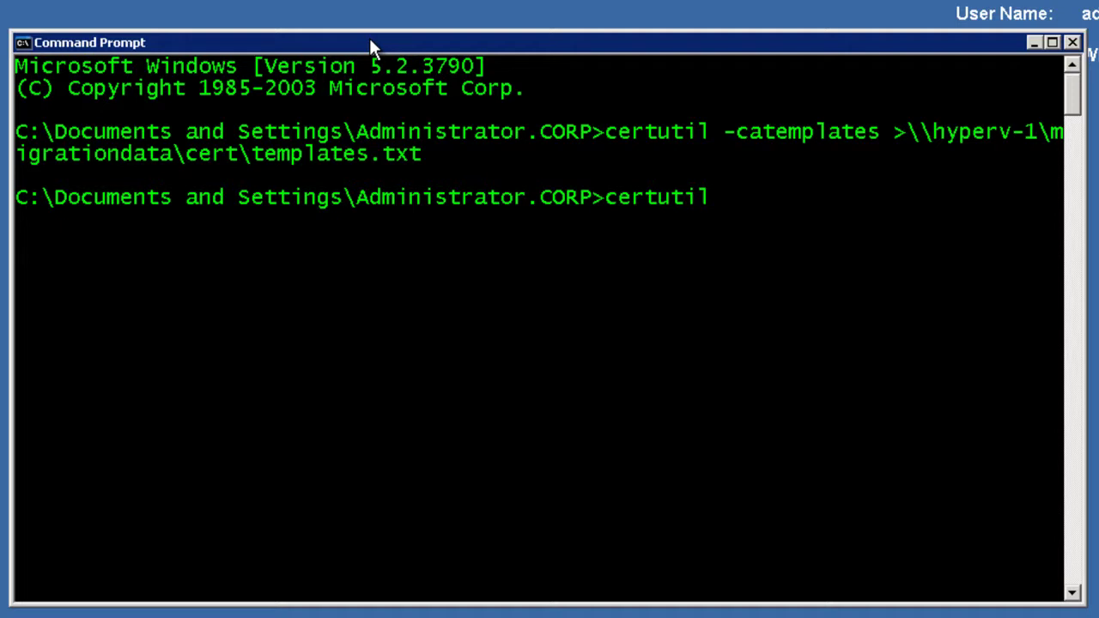
pyautogui.write(' -getreg')
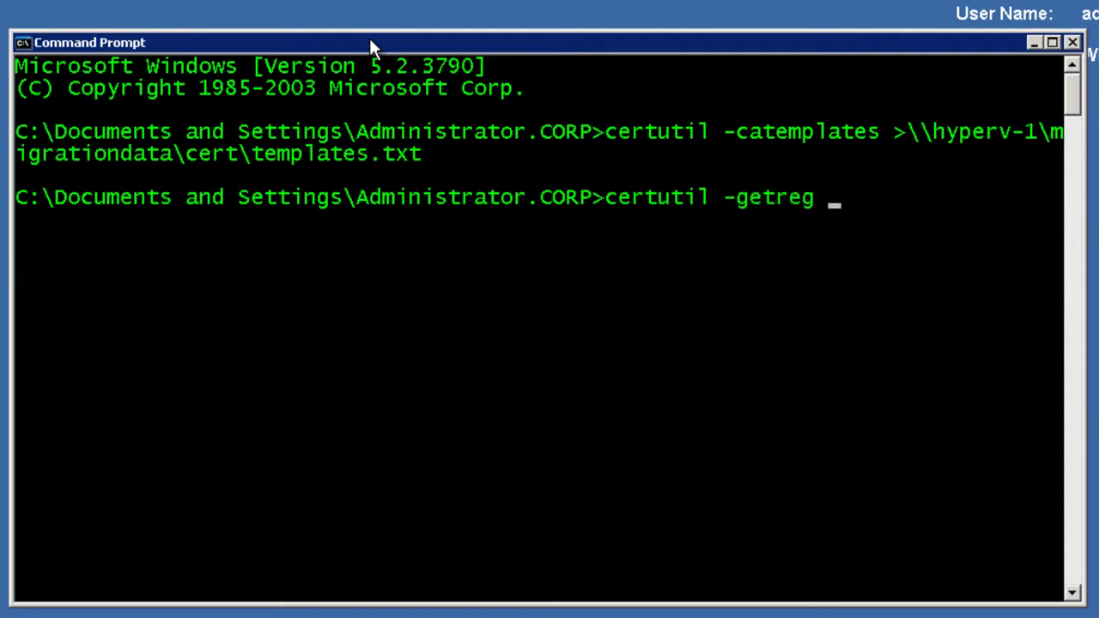
pyautogui.write(' ca\\csp')
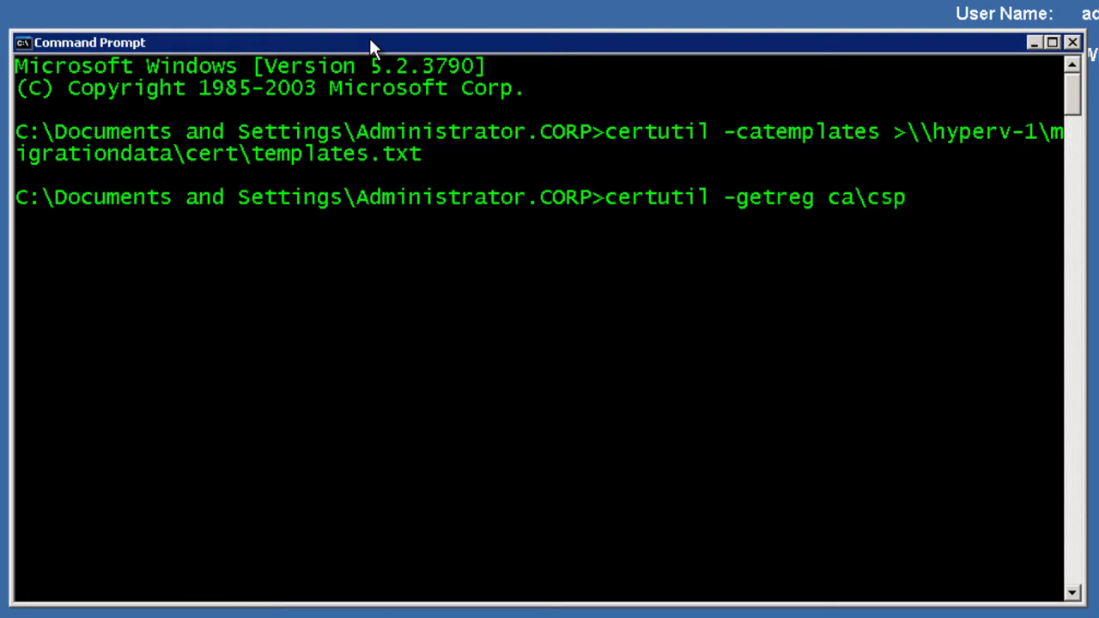
pyautogui.write('\\* >\\\\hyperv-1')
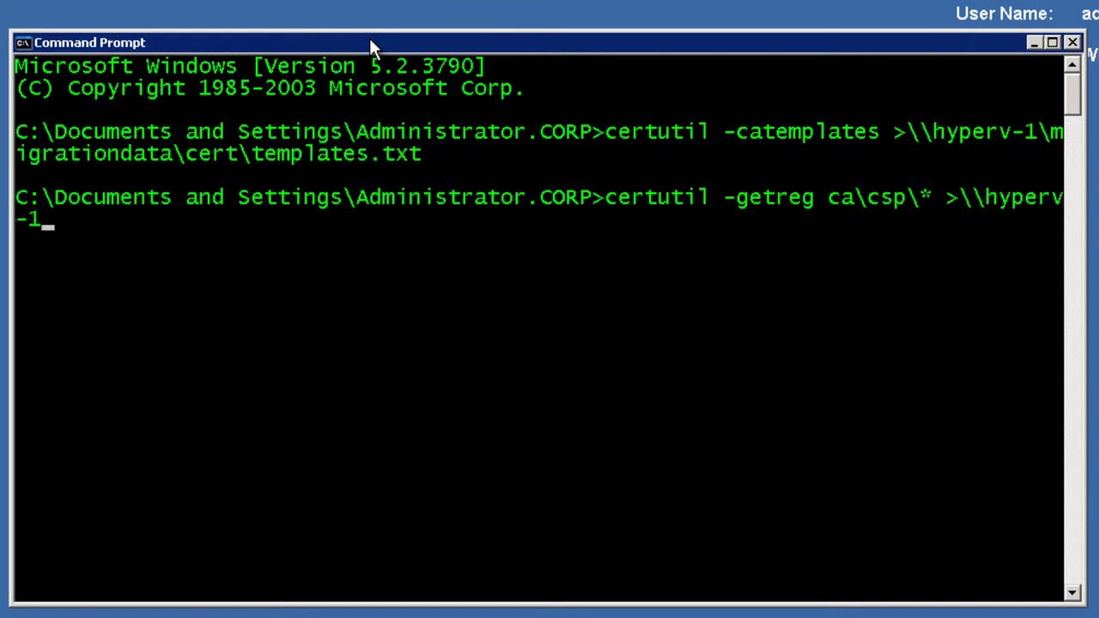
pyautogui.write('\\migration')
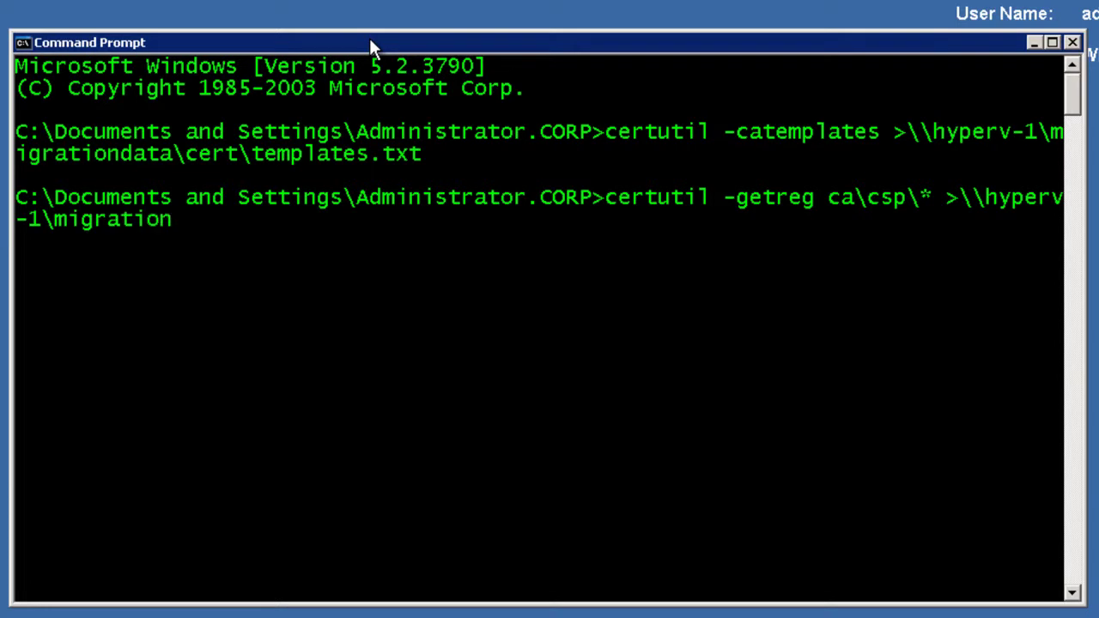
pyautogui.write('data\\cer')
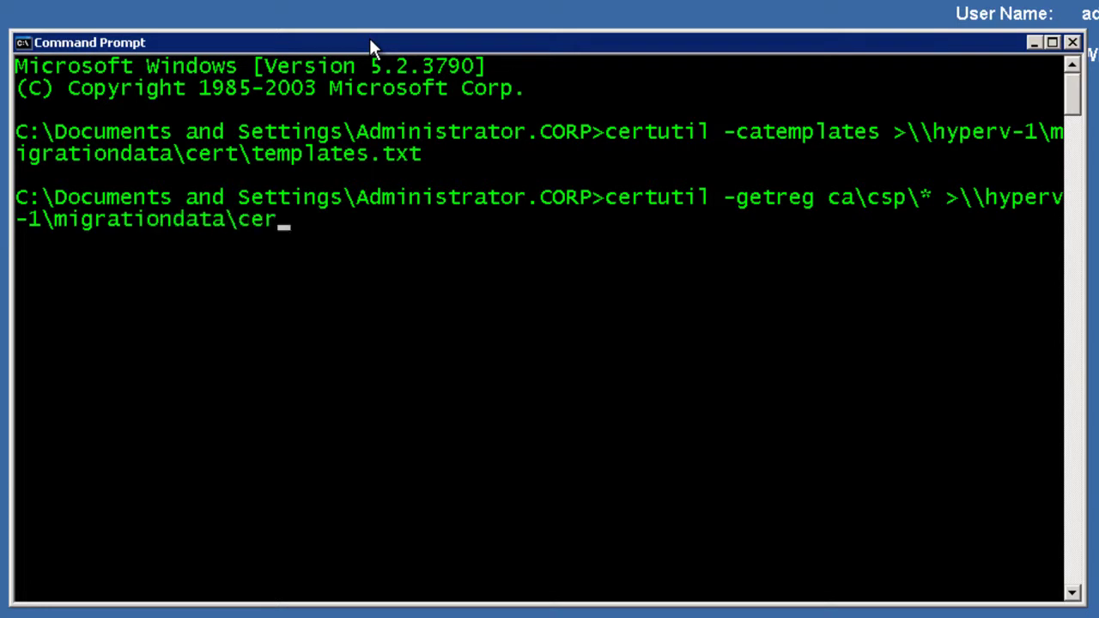
pyautogui.write('t\\cspsettings')
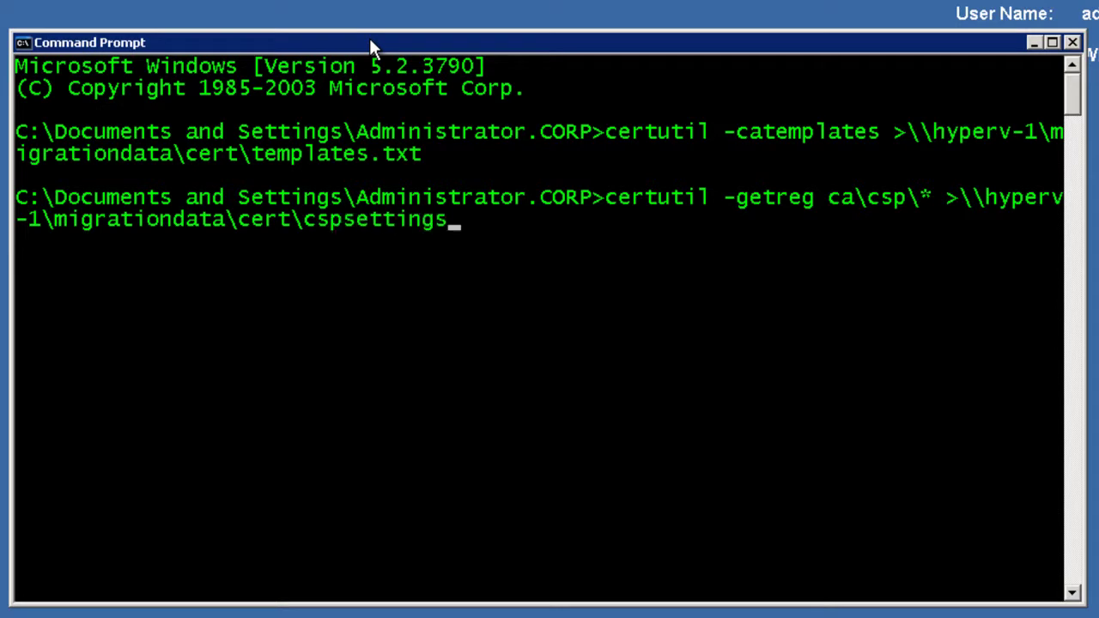
pyautogui.write('.txt')
pyautogui.press('Return')
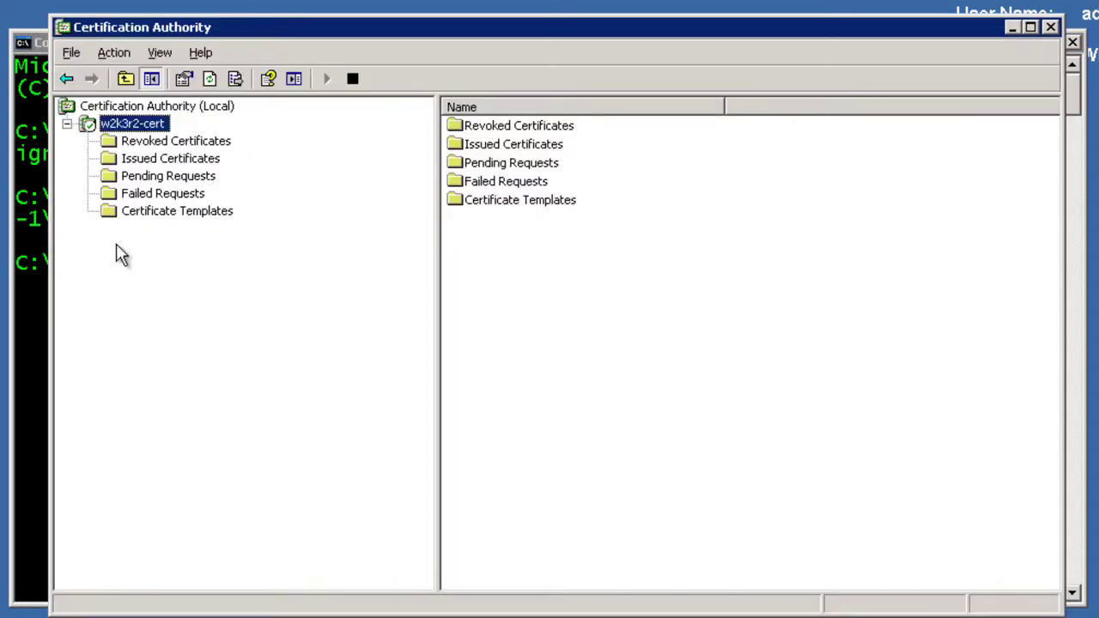
# In Certification Authority, check the CRL and delta CRL publication intervals in the Revoked Certificates properties.
pyautogui.click(157, 144)
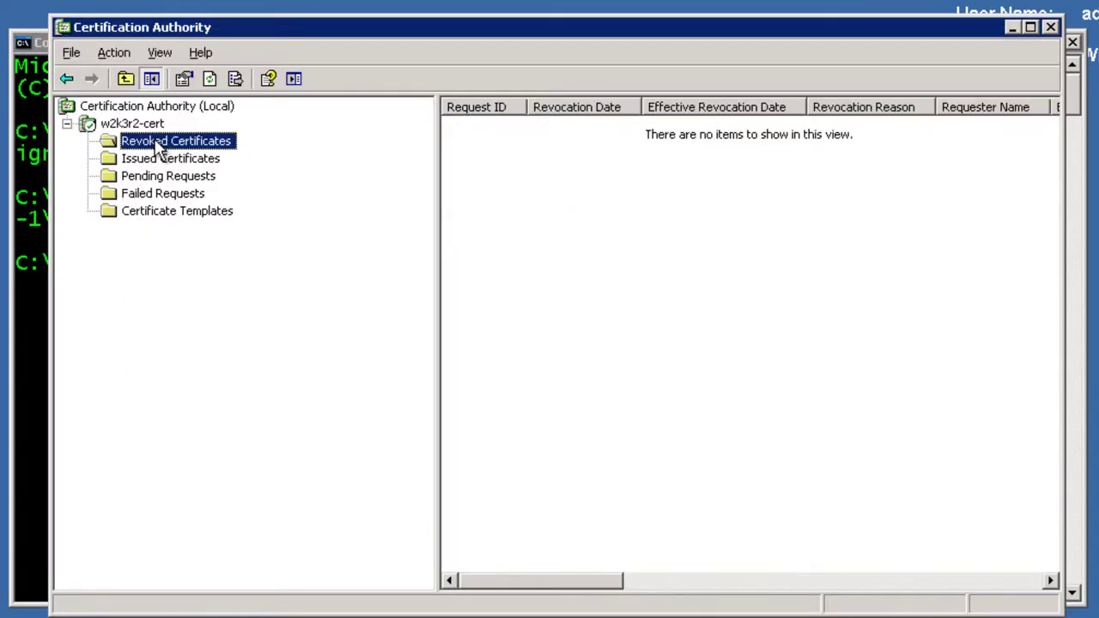
pyautogui.rightClick(585, 283)
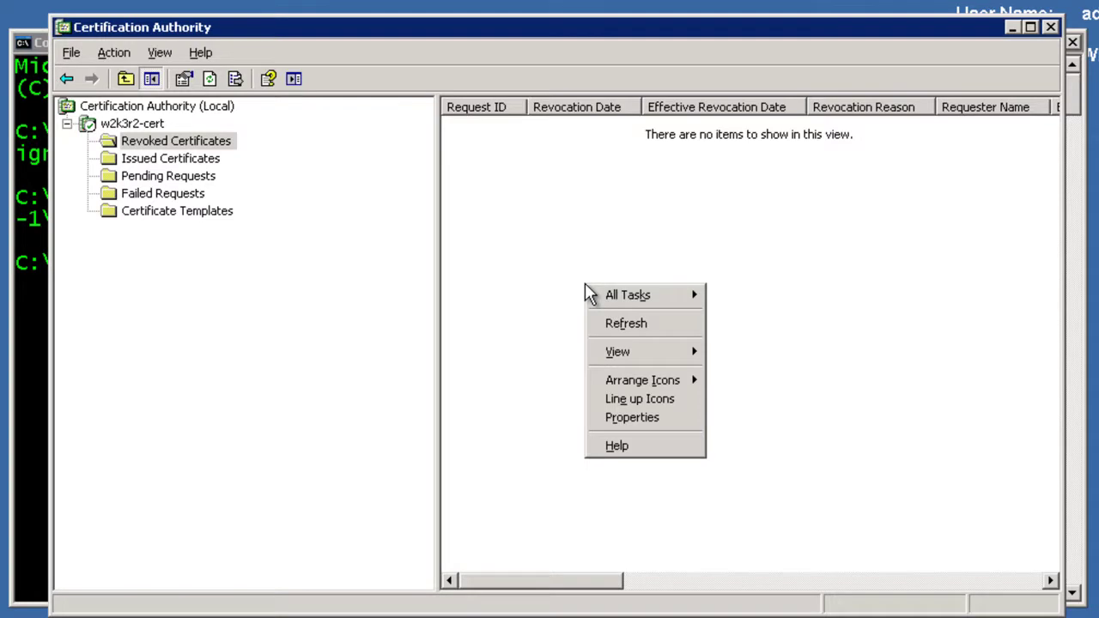
pyautogui.click(632, 416)
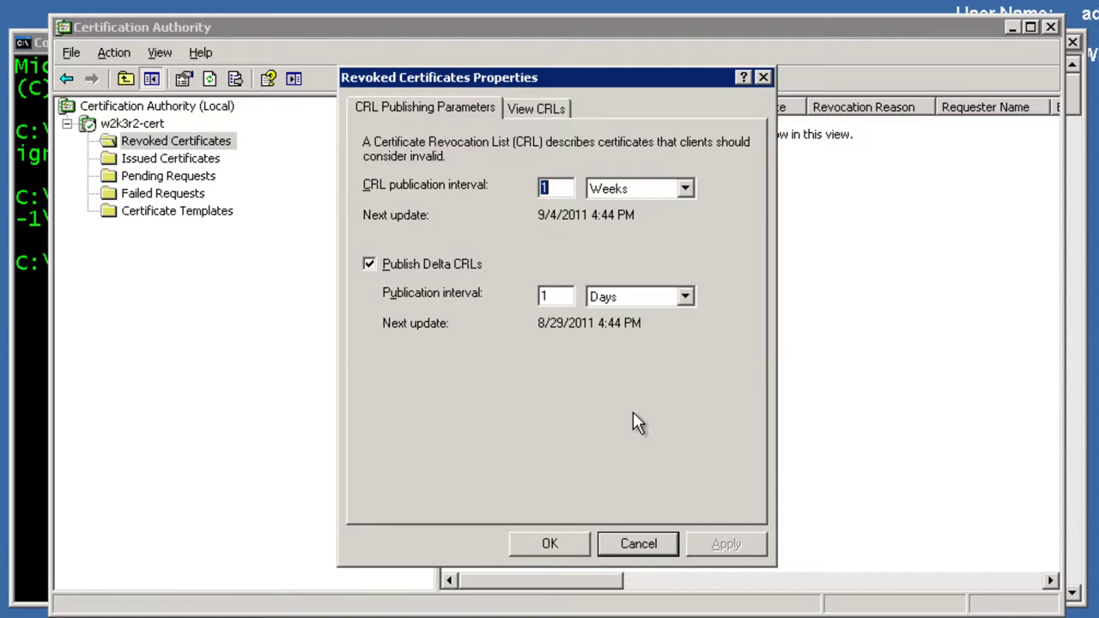
pyautogui.click(686, 190)
pyautogui.click(687, 190)
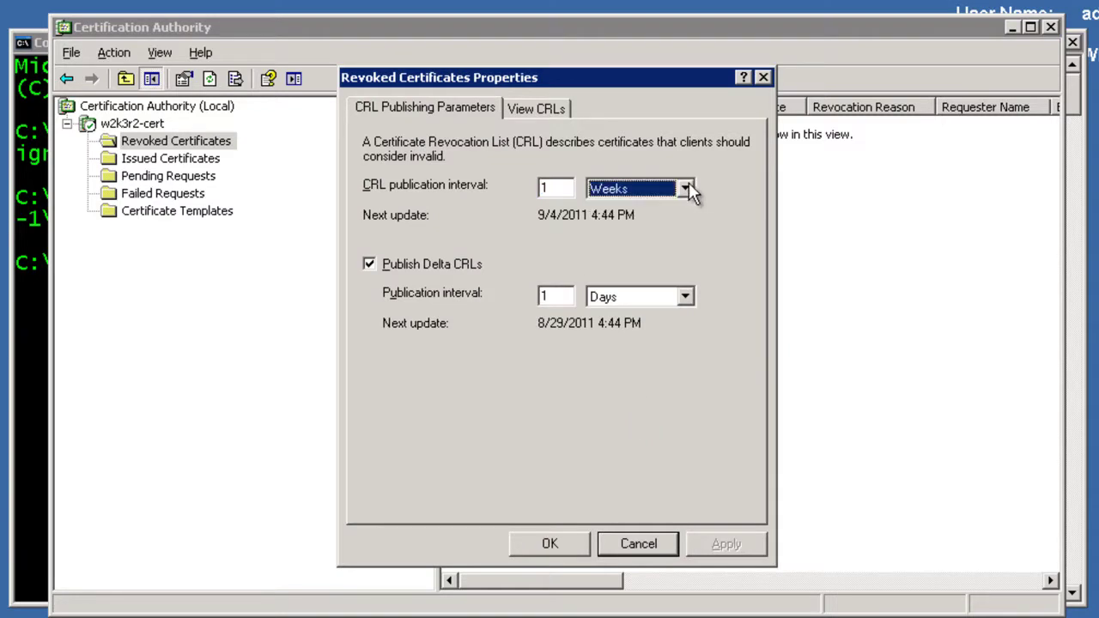
pyautogui.click(575, 542)
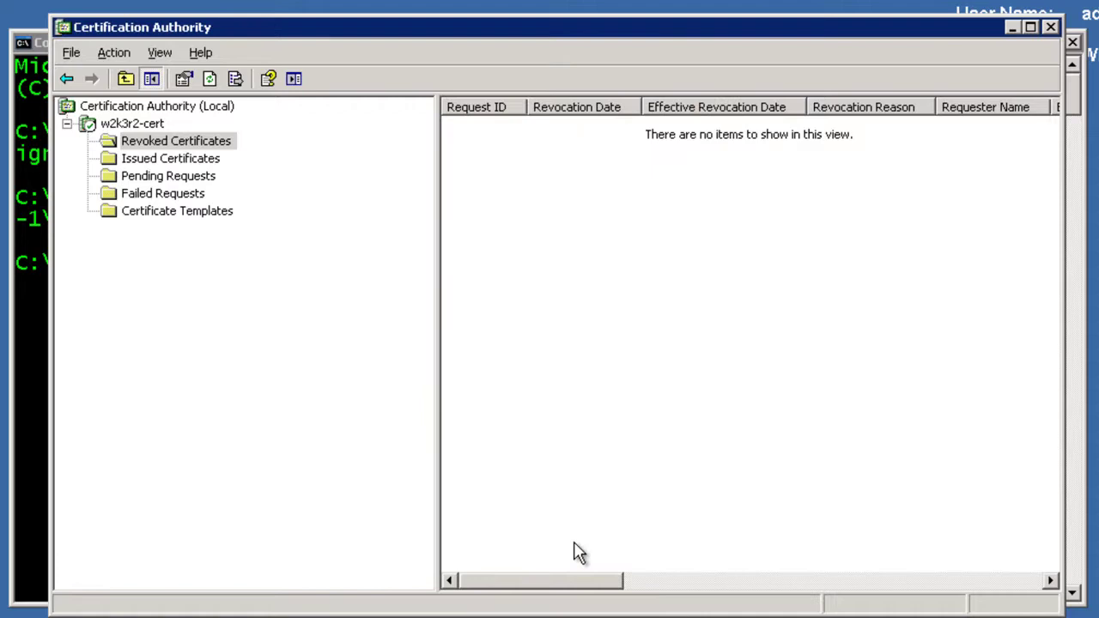
# Start a backup of the w2k3r2-cert CA that includes the private key, CA certificate, certificate database and database log.
pyautogui.click(135, 127)
pyautogui.rightClick(137, 130)
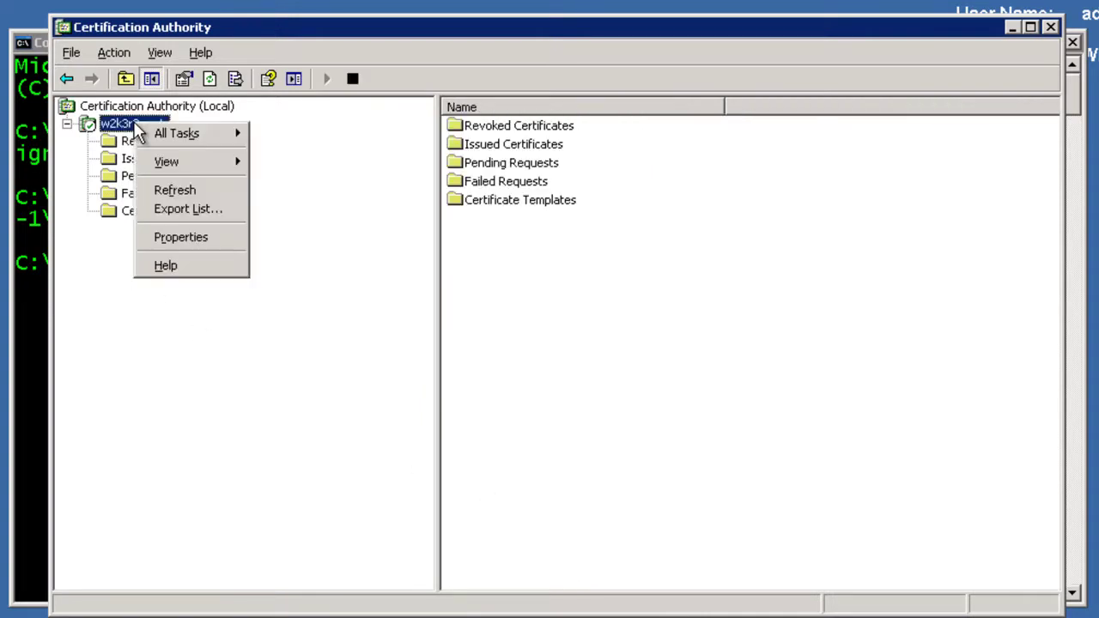
pyautogui.moveTo(180, 139)
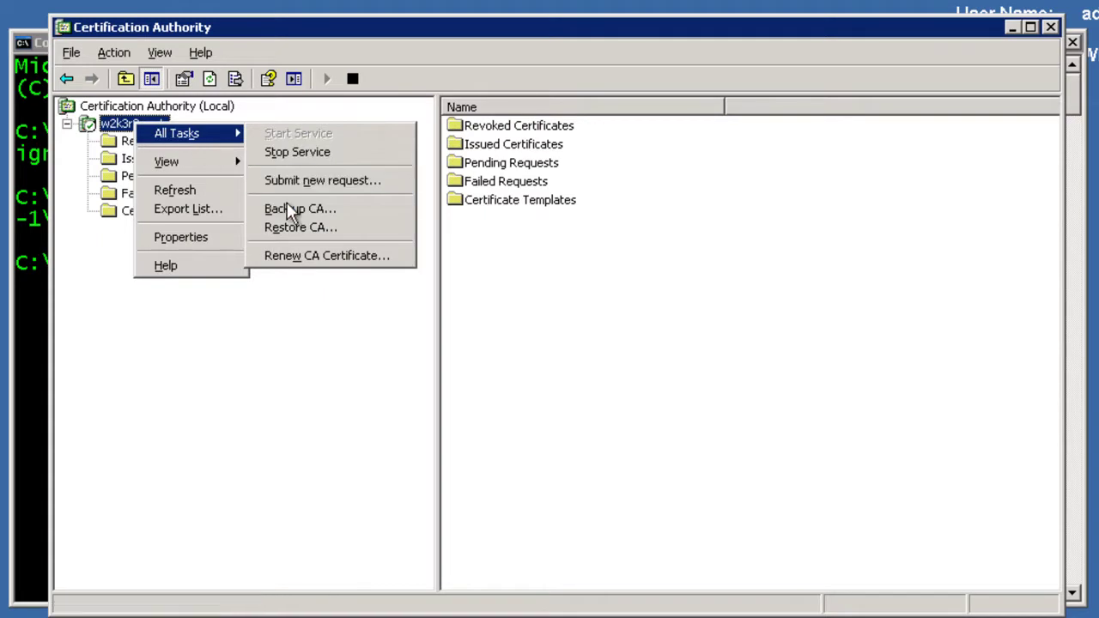
pyautogui.click(308, 209)
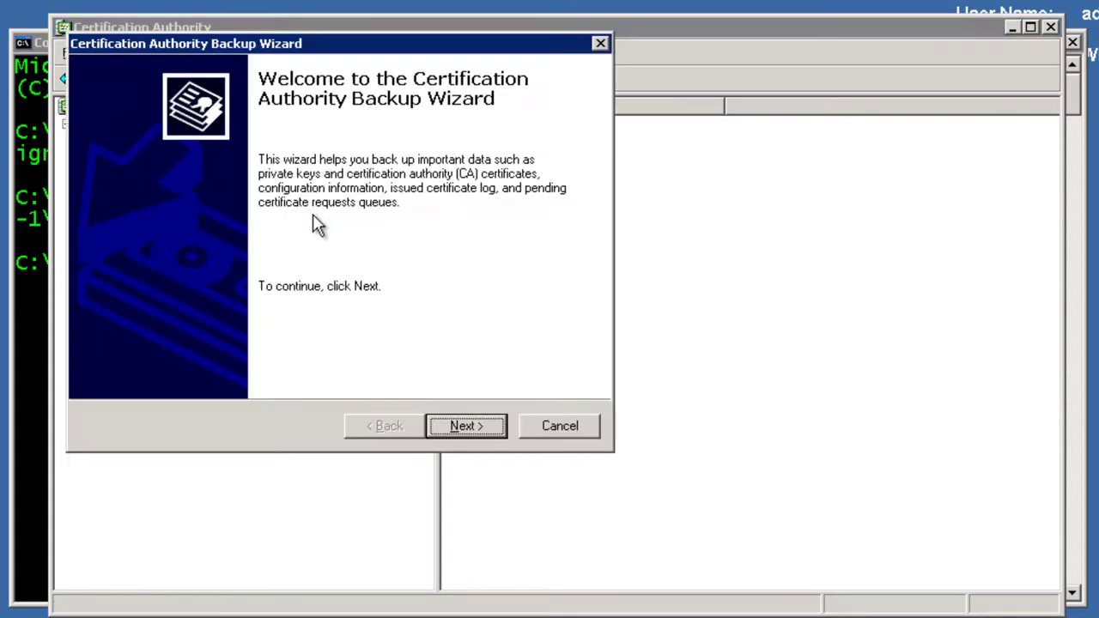
pyautogui.click(462, 429)
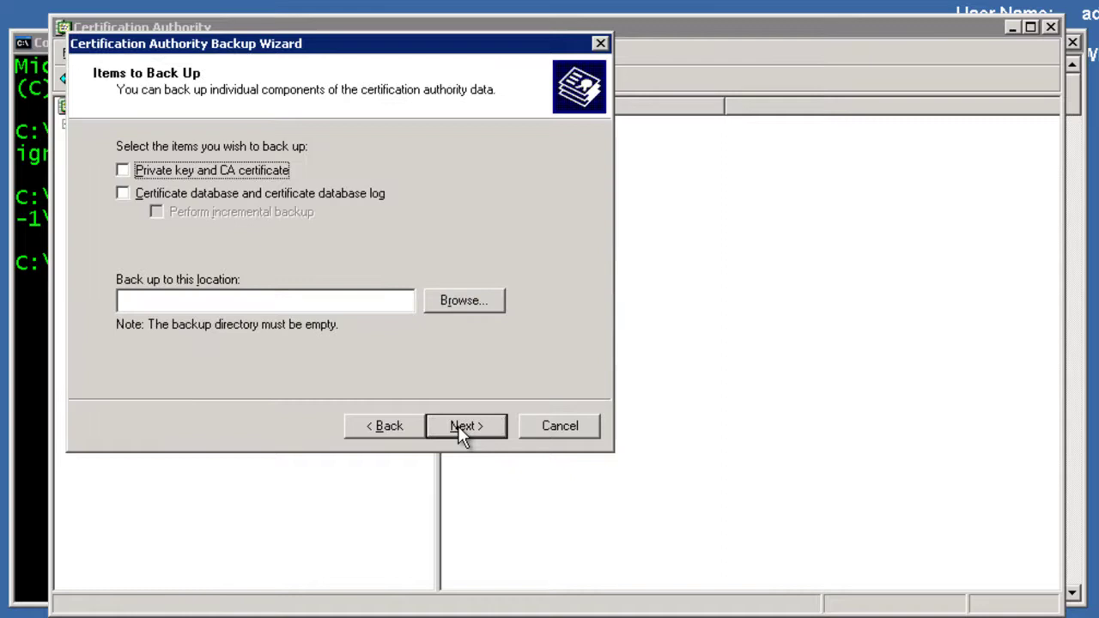
pyautogui.click(123, 171)
pyautogui.click(128, 194)
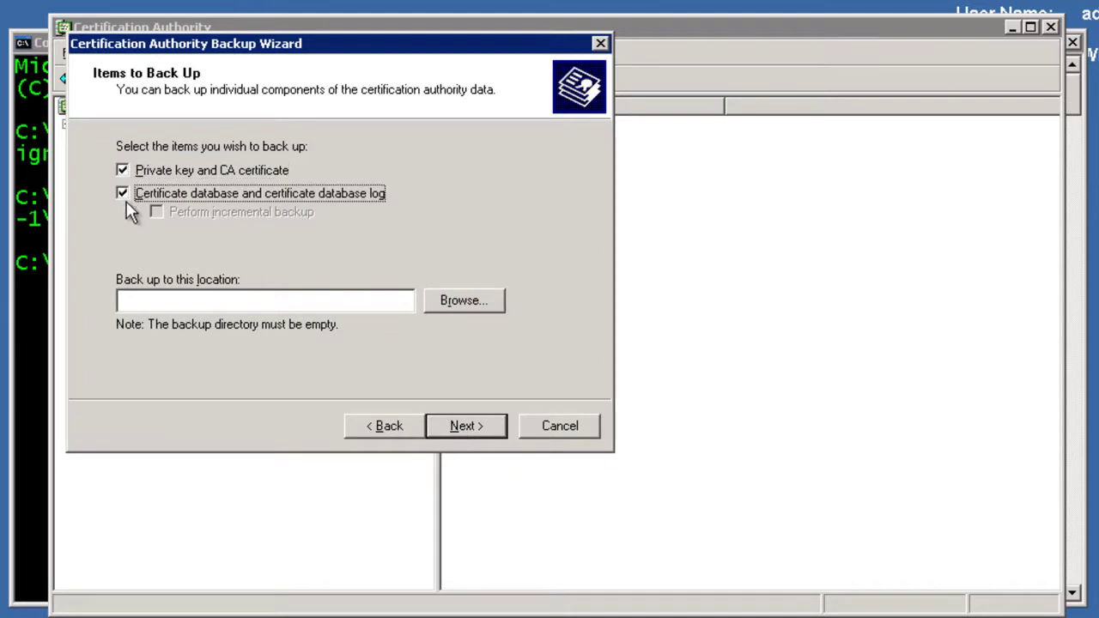
# Set the CA backup location to \\hyperv-1\migrationdata\cert and continue to the password page.
pyautogui.click(233, 300)
pyautogui.write('\\\\')
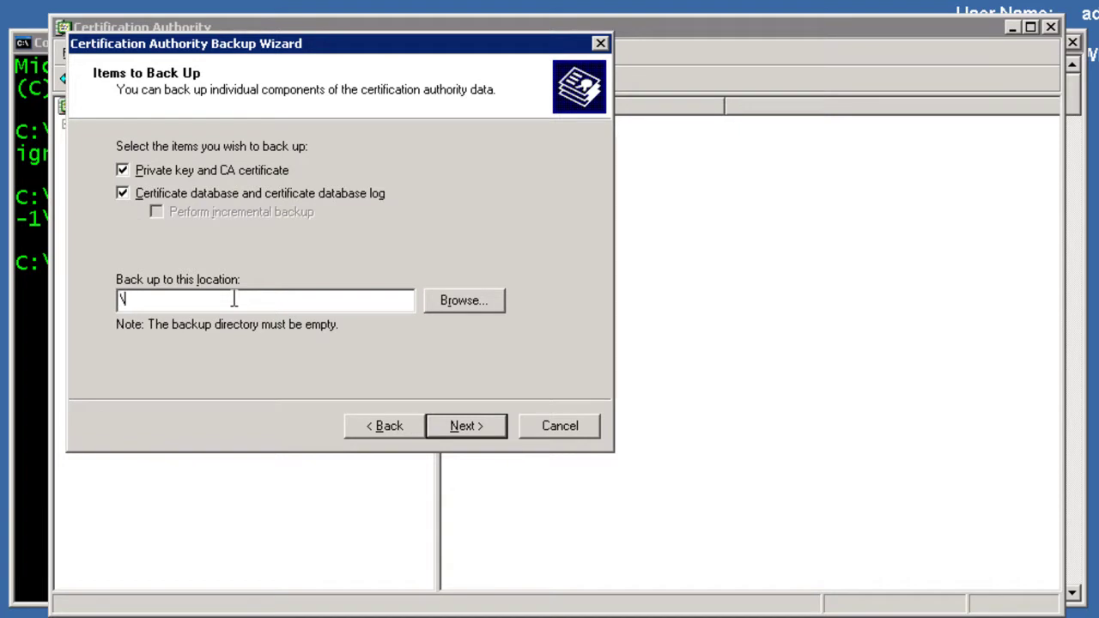
pyautogui.write('hyperv-1\\migrat')
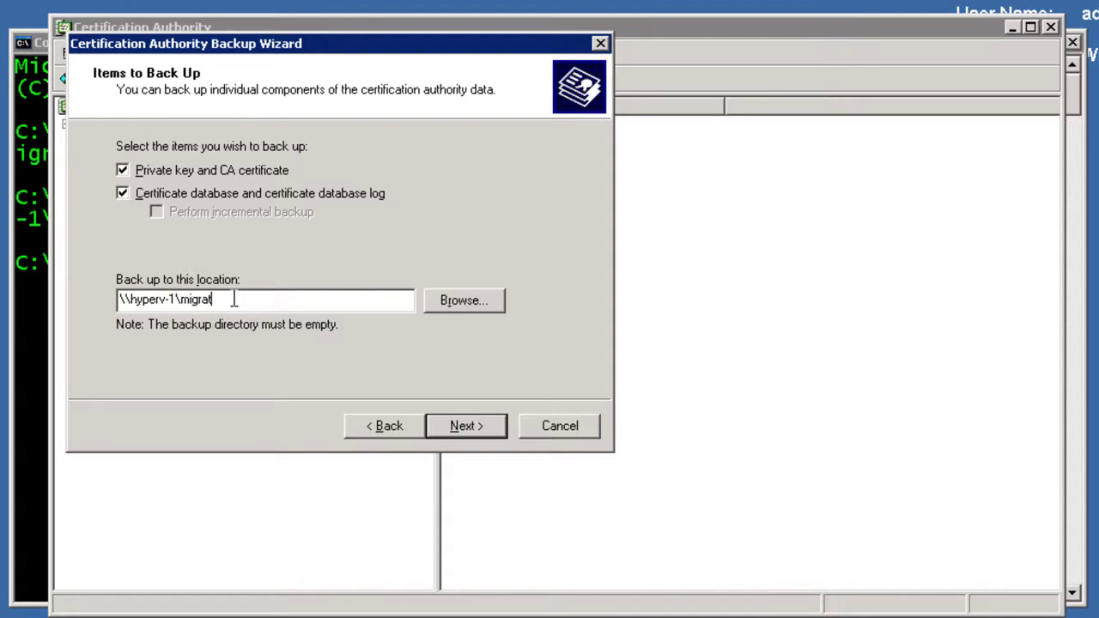
pyautogui.write('ionsata\\cert')
pyautogui.click(468, 428)
# Enter and confirm the private key password, and finish the CA backup.
pyautogui.write('********')
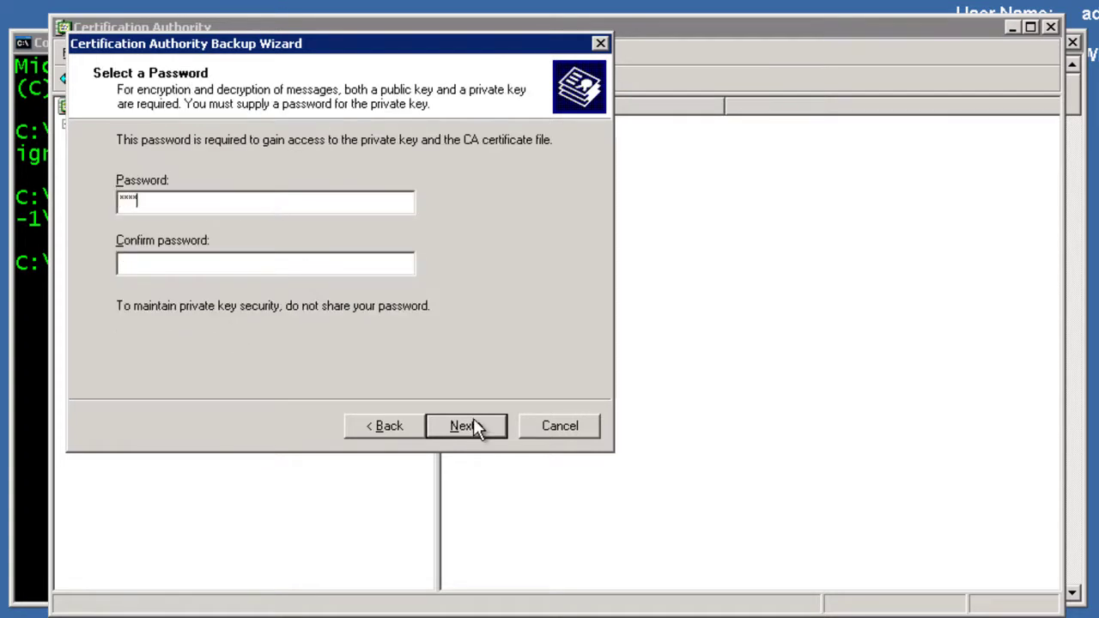
pyautogui.press('Tab')
pyautogui.write('********')
pyautogui.click(494, 431)
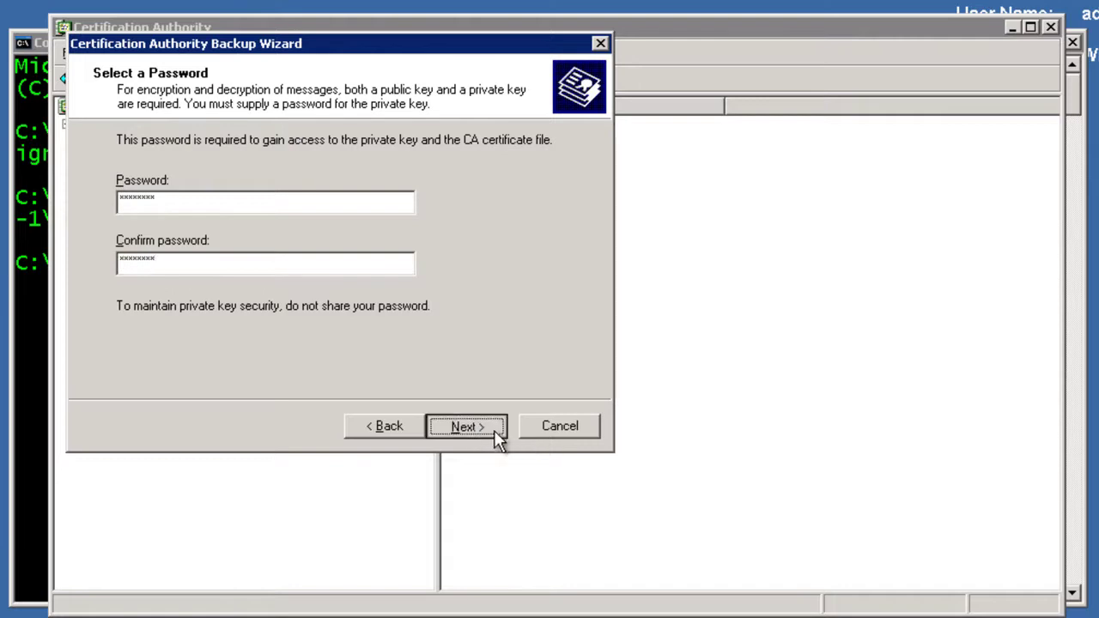
pyautogui.click(495, 432)
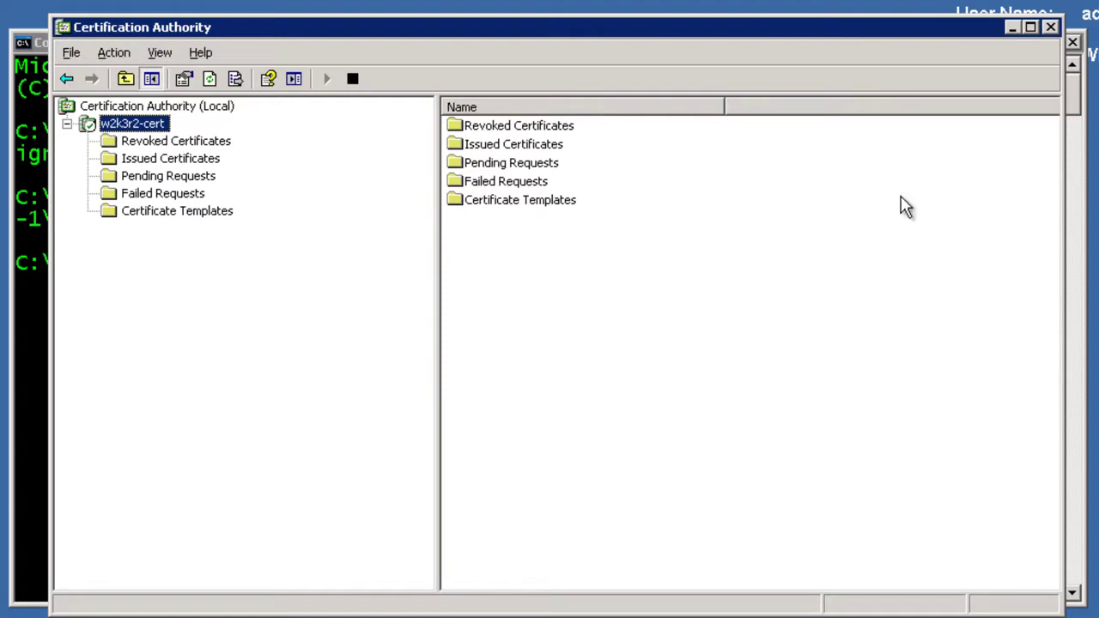
# Switch to Command Prompt and stop the Certificate Services service with net stop certsvc.
pyautogui.click(1012, 28)
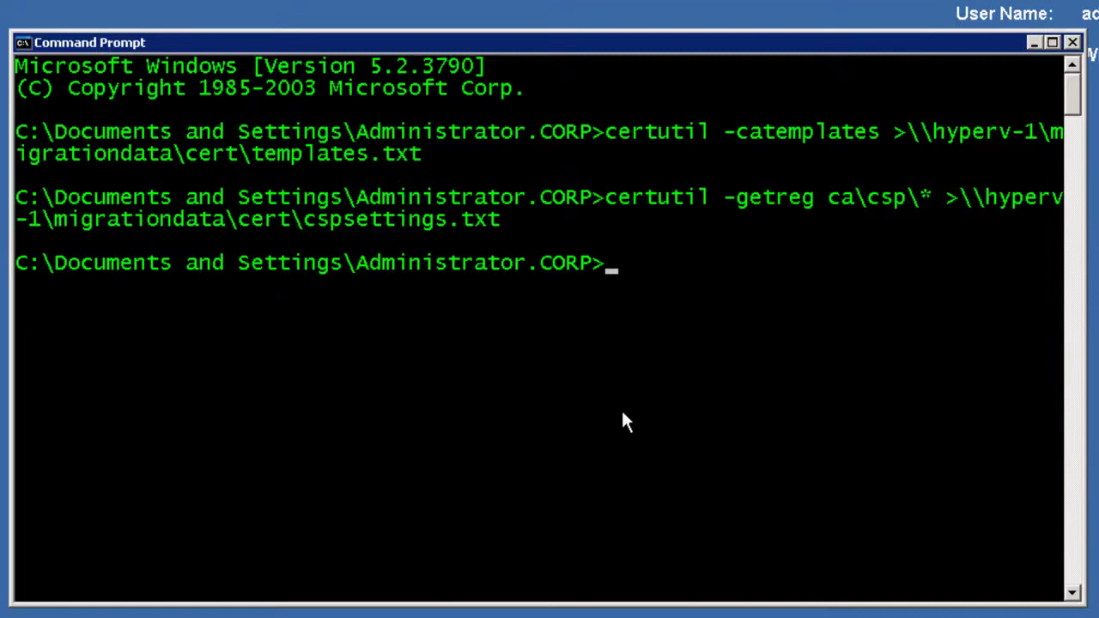
pyautogui.write('net stop c')
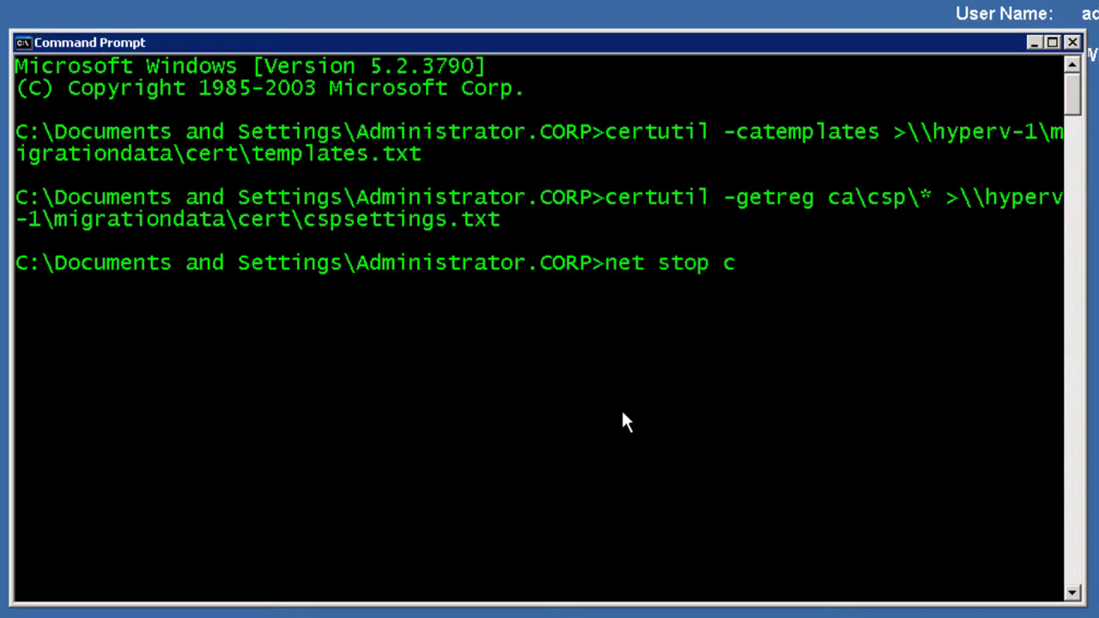
pyautogui.write('ertsvc')
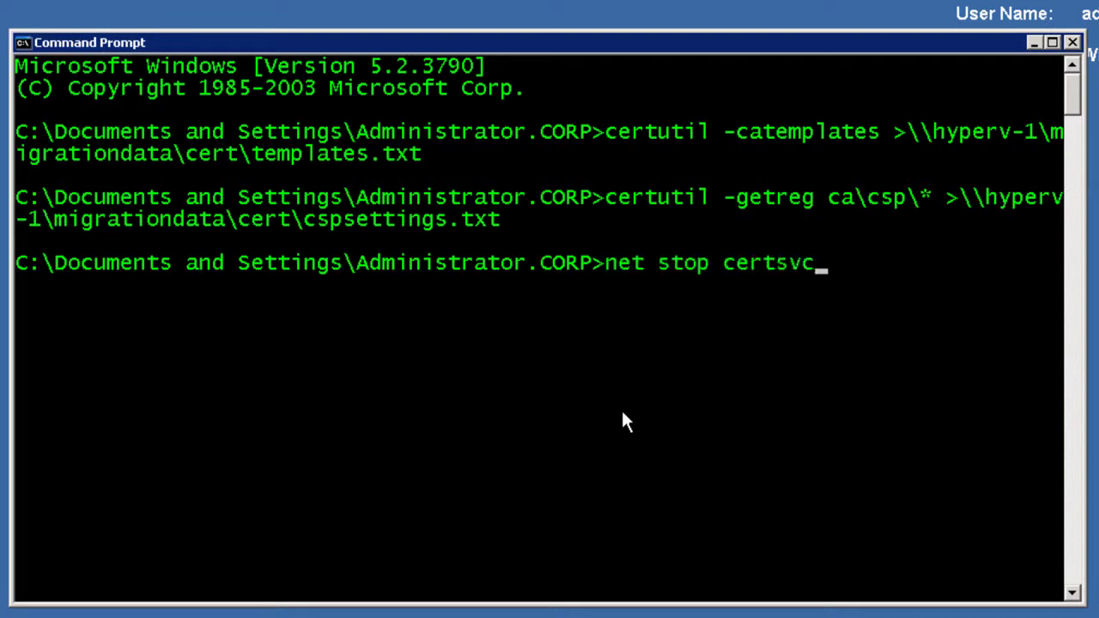
pyautogui.press('Return')
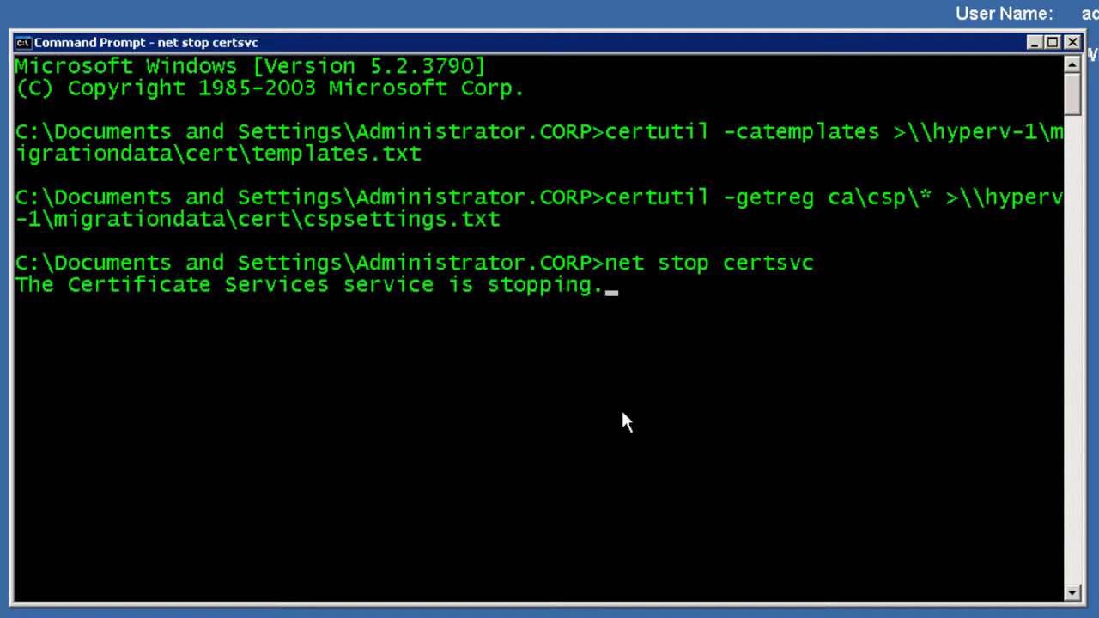
# Launch Registry Editor with regedit and expand HKEY_LOCAL_MACHINE\SYSTEM\CurrentControlSet\Services\CertSvc.
pyautogui.write('regedit')
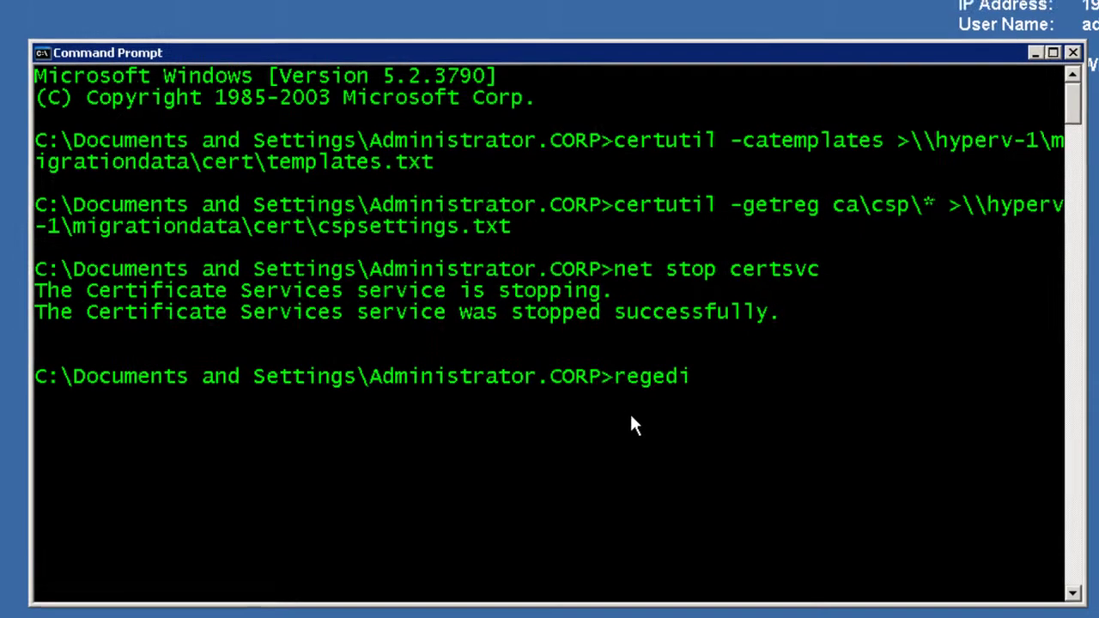
pyautogui.press('Return')
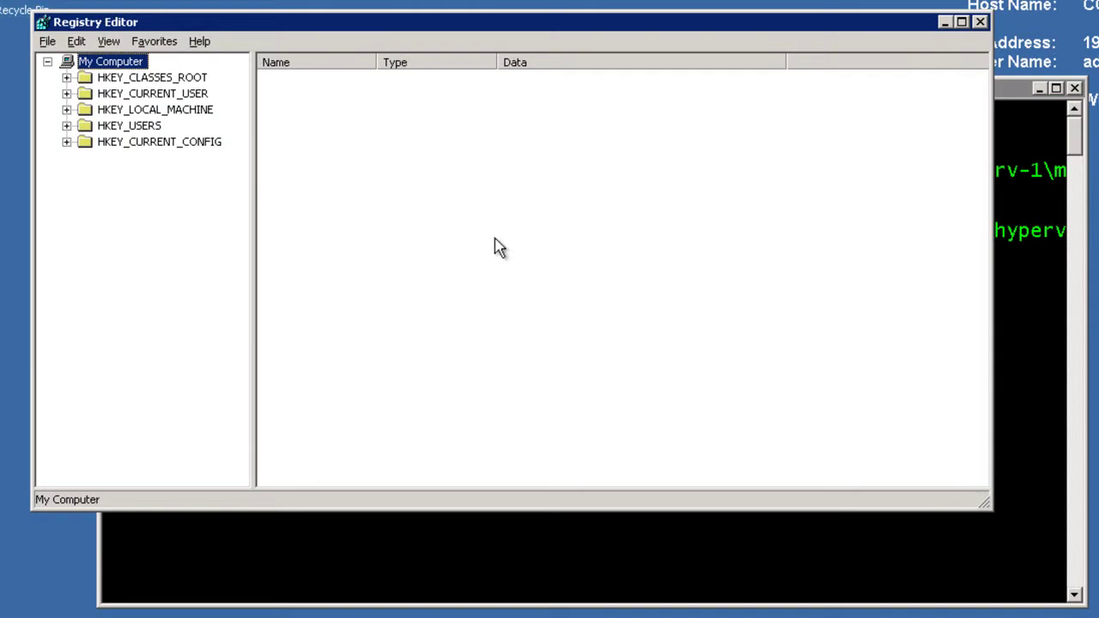
pyautogui.moveTo(253, 200); pyautogui.dragTo(359, 199)
pyautogui.click(138, 113)
pyautogui.doubleClick(137, 114)
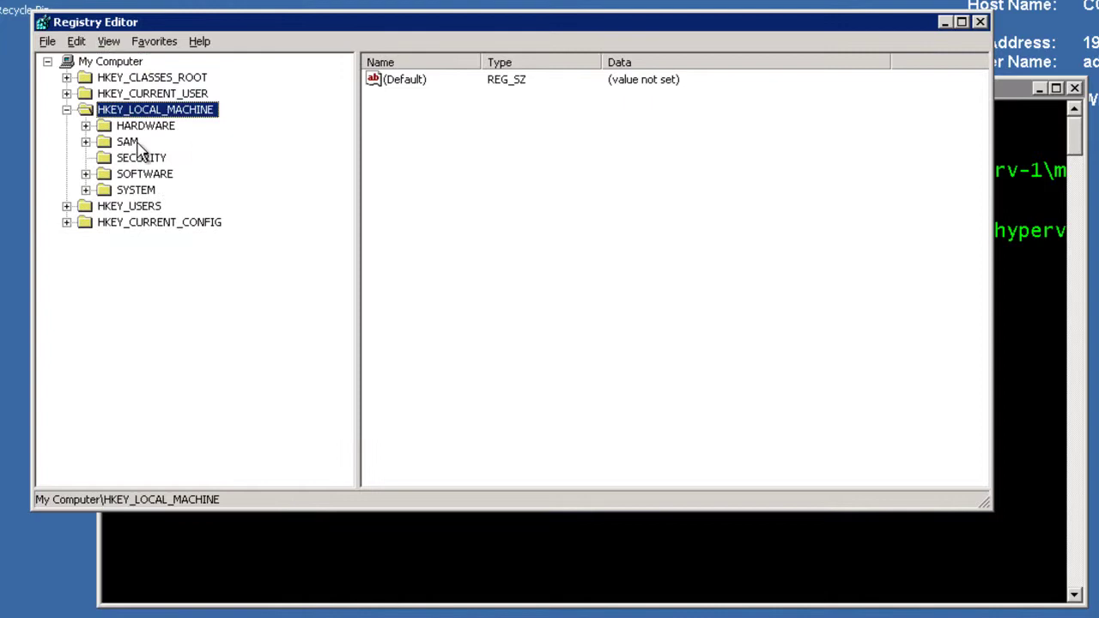
pyautogui.doubleClick(148, 192)
pyautogui.doubleClick(172, 241)
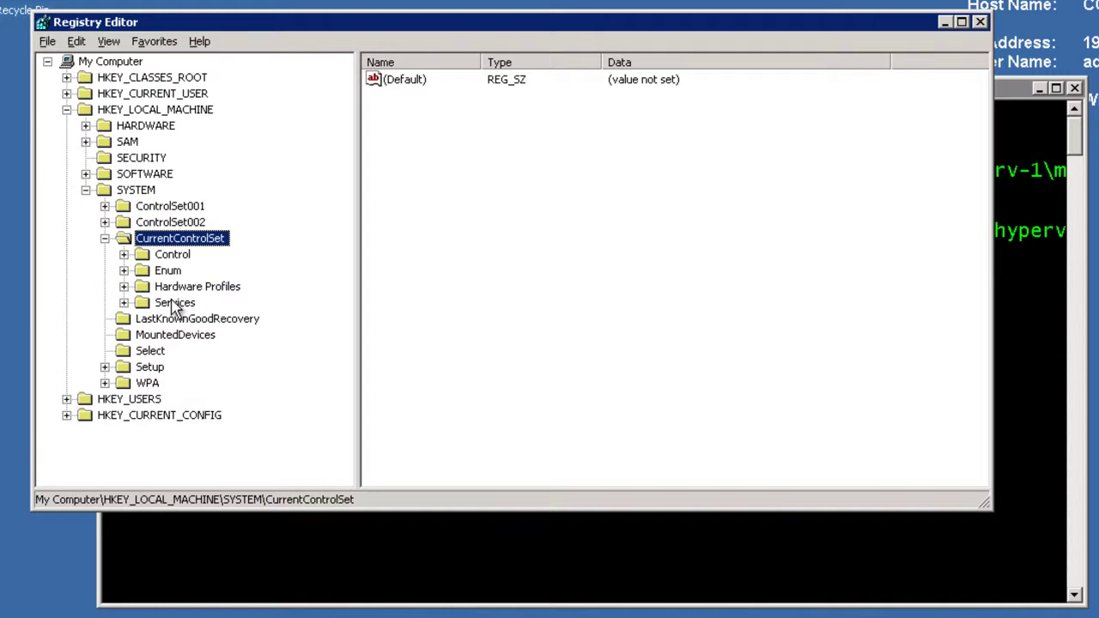
pyautogui.doubleClick(174, 303)
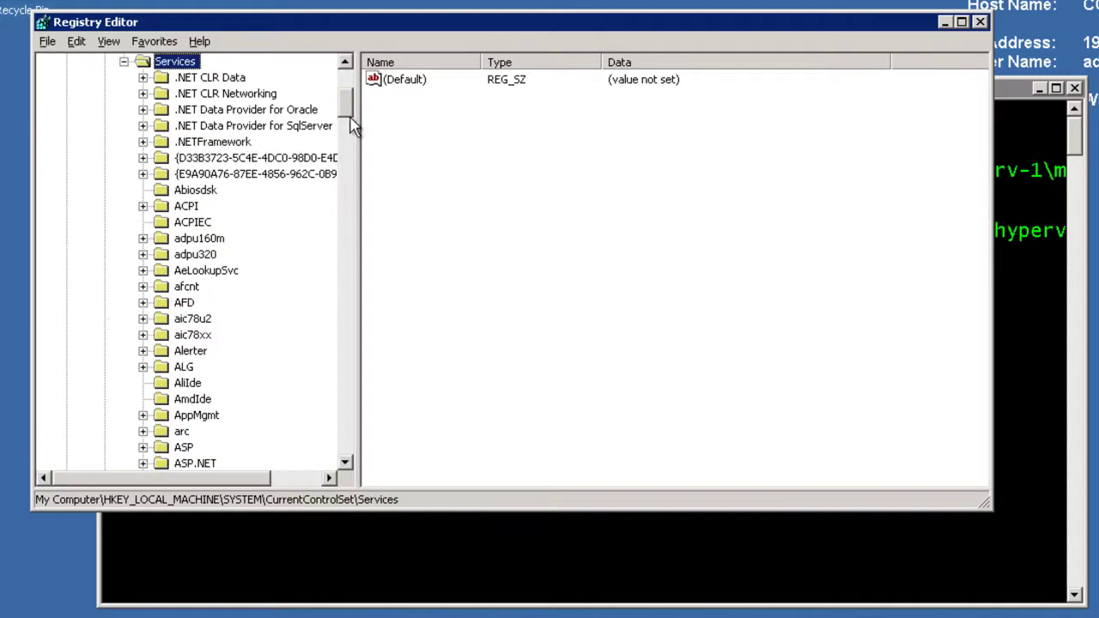
pyautogui.moveTo(346, 114); pyautogui.dragTo(346, 154)
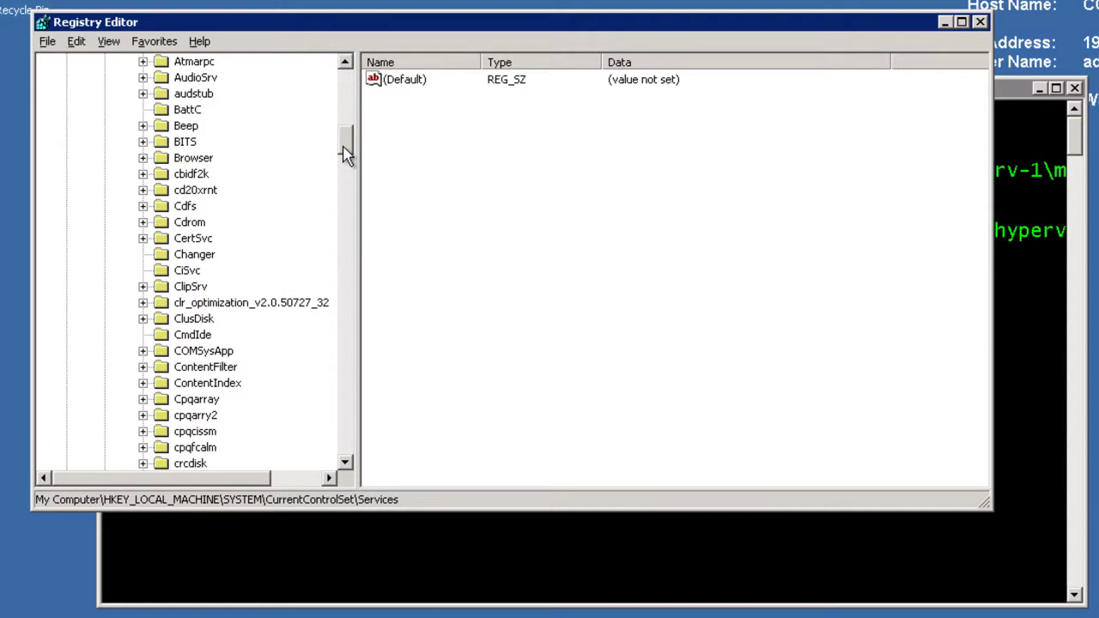
pyautogui.doubleClick(206, 241)
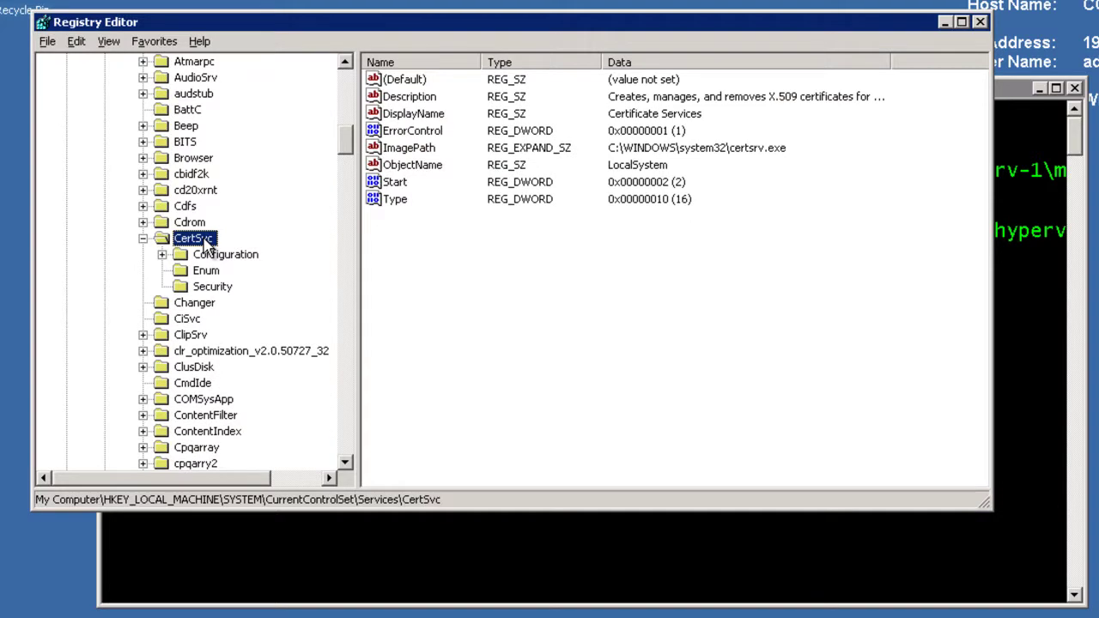
# Export the CertSvc Configuration key to \\hyperv-1\migrationdata\cert\regkey.reg and close Registry Editor.
pyautogui.rightClick(210, 258)
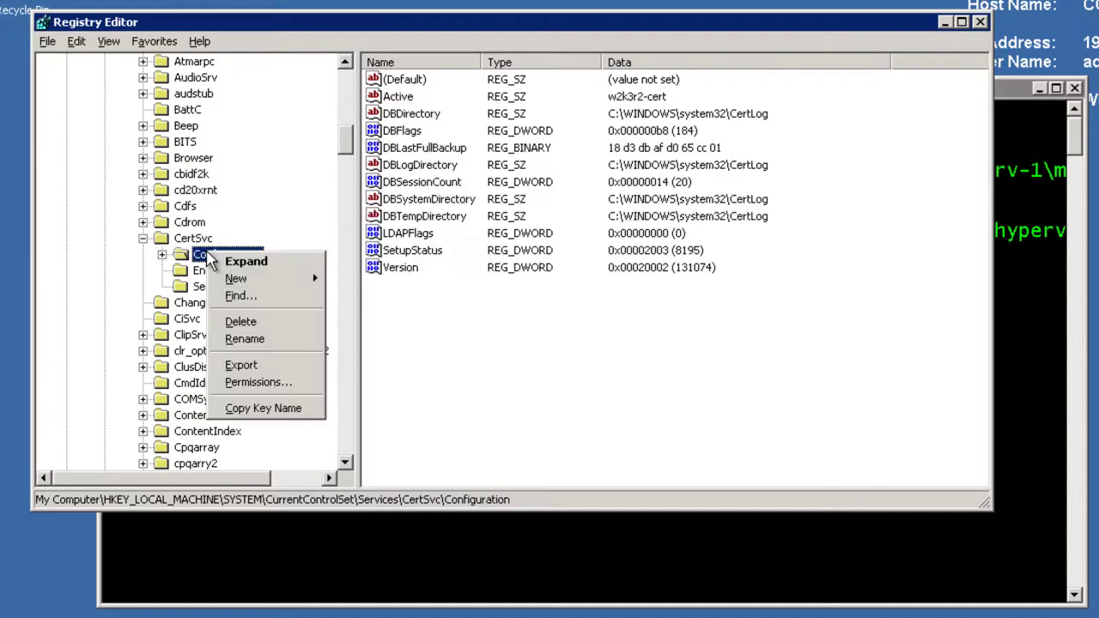
pyautogui.click(256, 368)
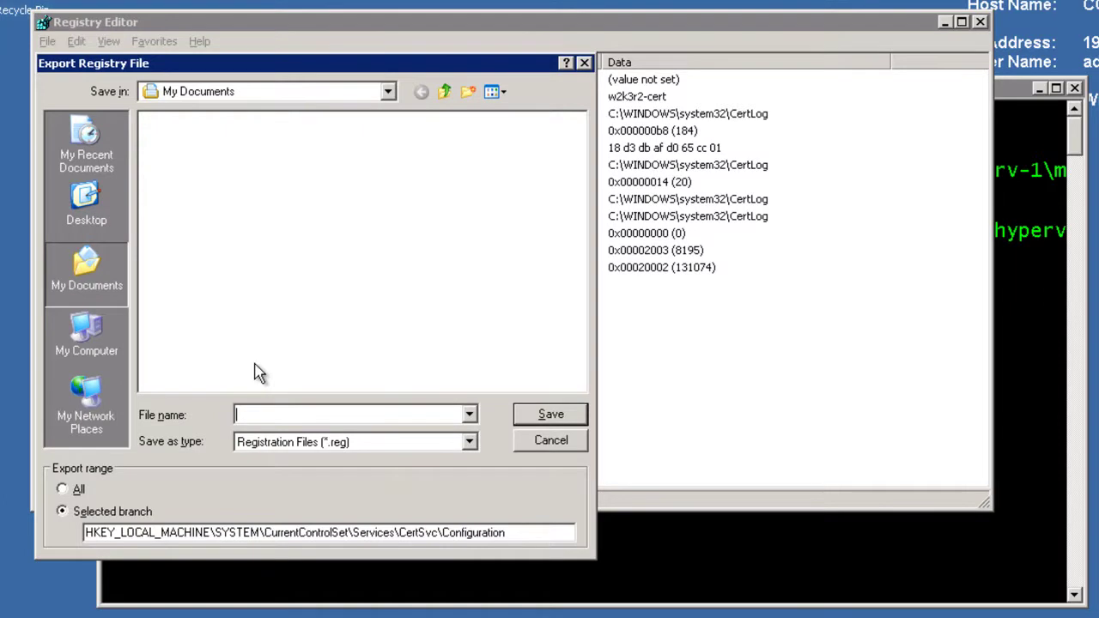
pyautogui.write('\\\\hyperv-1\\migrat')
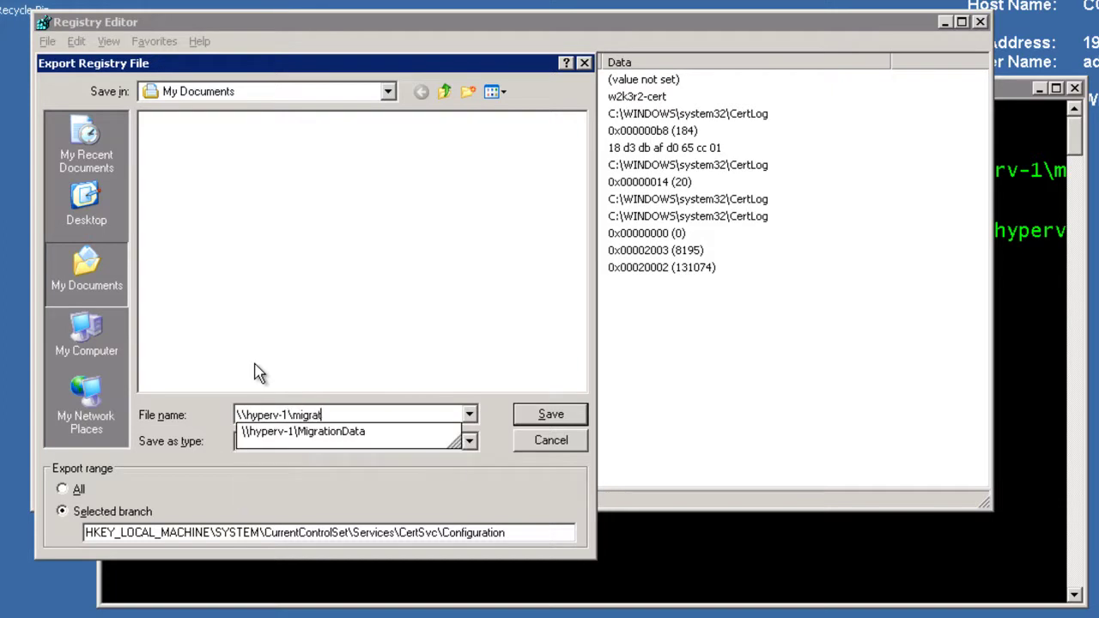
pyautogui.write('iondata\\ver')
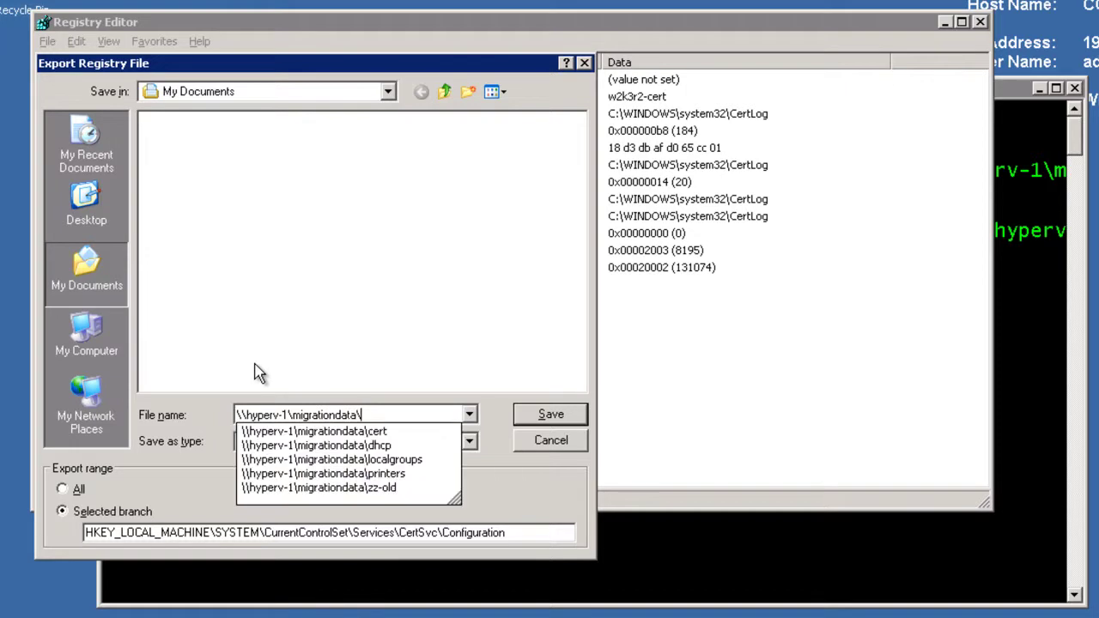
pyautogui.press('BackSpace')
pyautogui.press('BackSpace')
pyautogui.press('BackSpace')
pyautogui.write('cert')
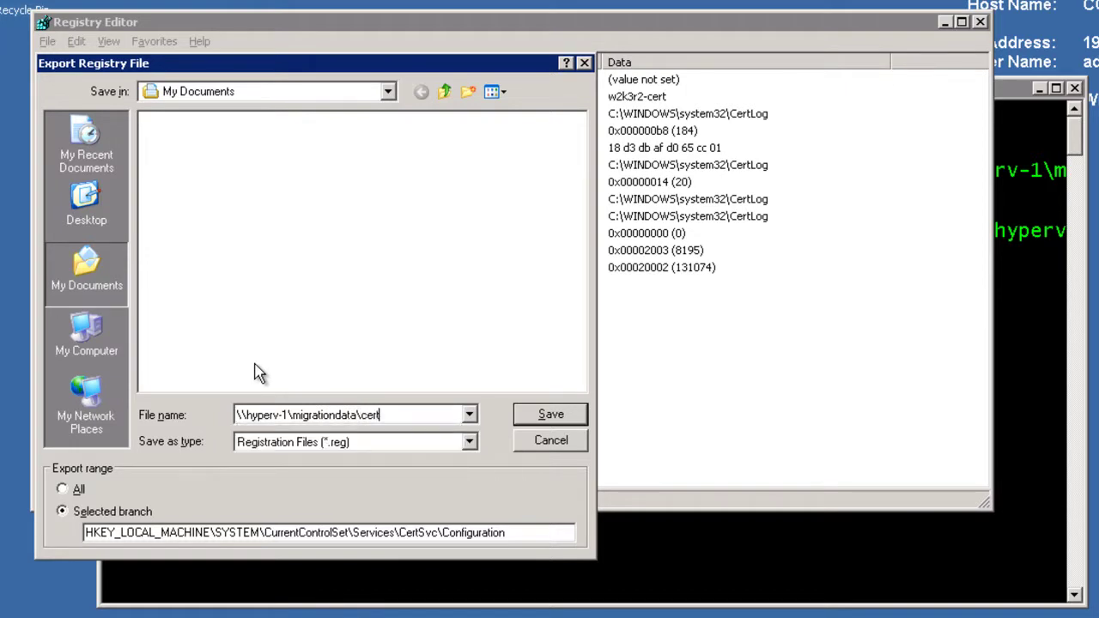
pyautogui.write('\\regkey.reg')
pyautogui.click(551, 416)
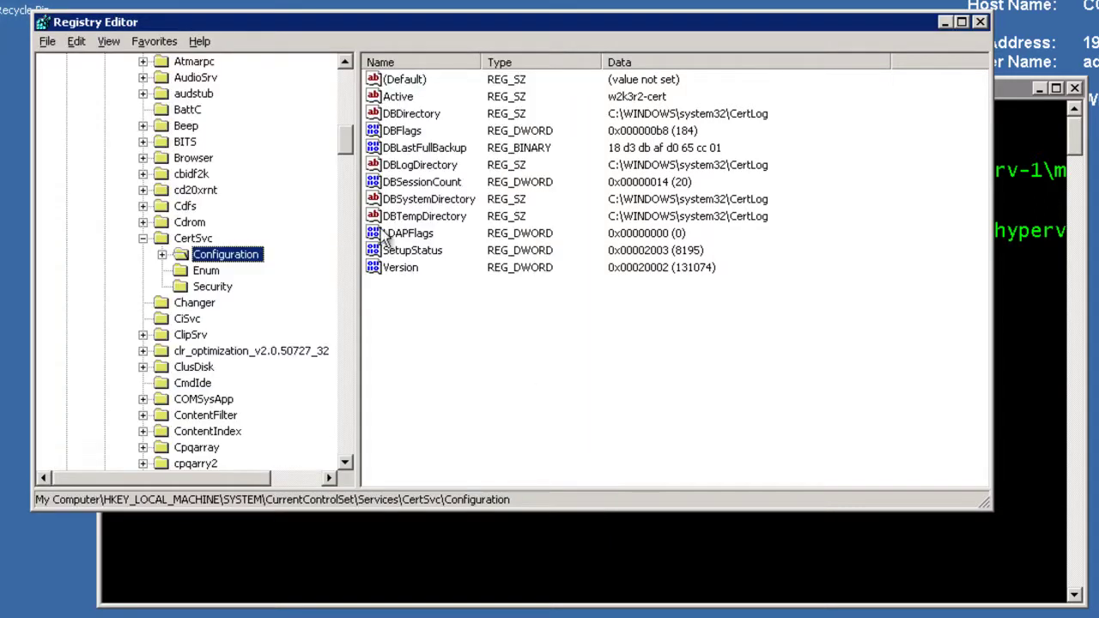
pyautogui.doubleClick(40, 26)
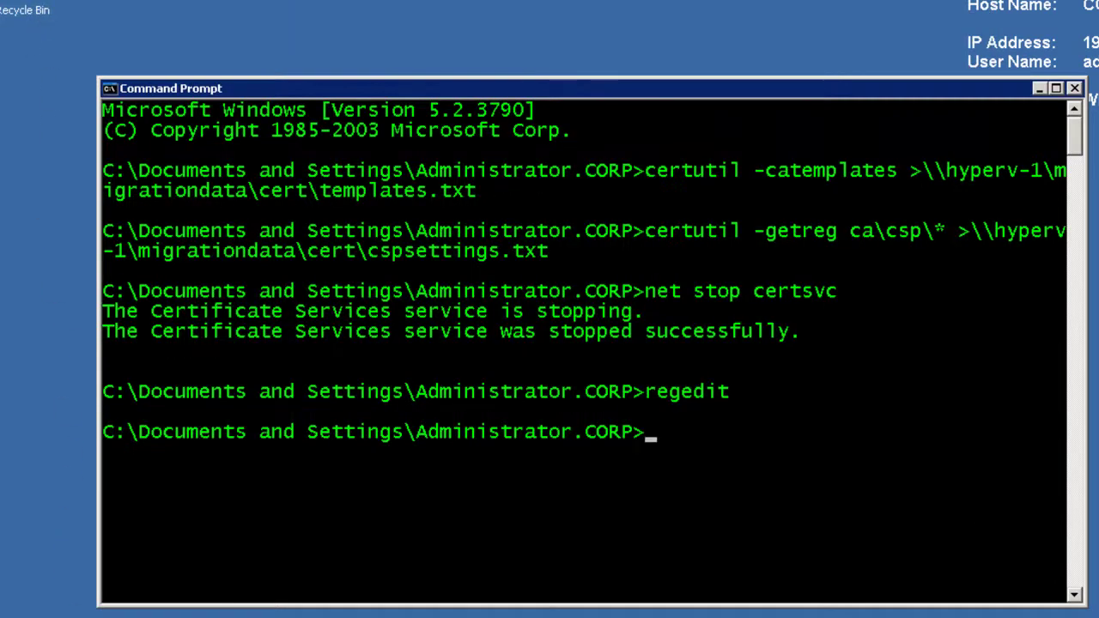
# Open Add or Remove Programs and uninstall the Certificate Services Windows component, completing the wizard.
pyautogui.rightClick(193, 617)
pyautogui.press('Escape')
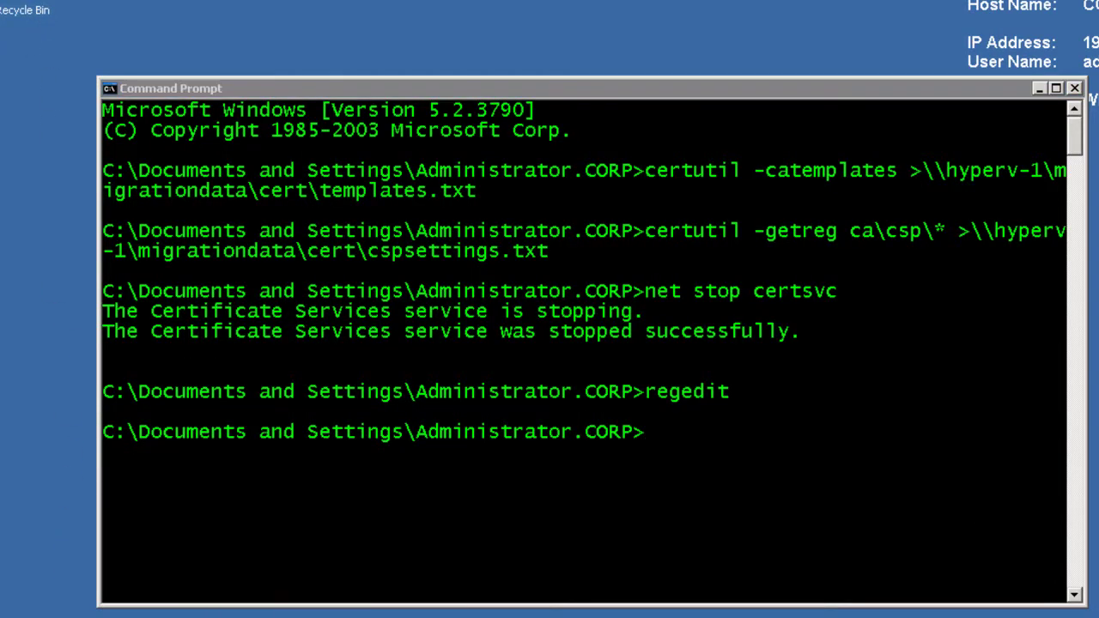
pyautogui.press('super')
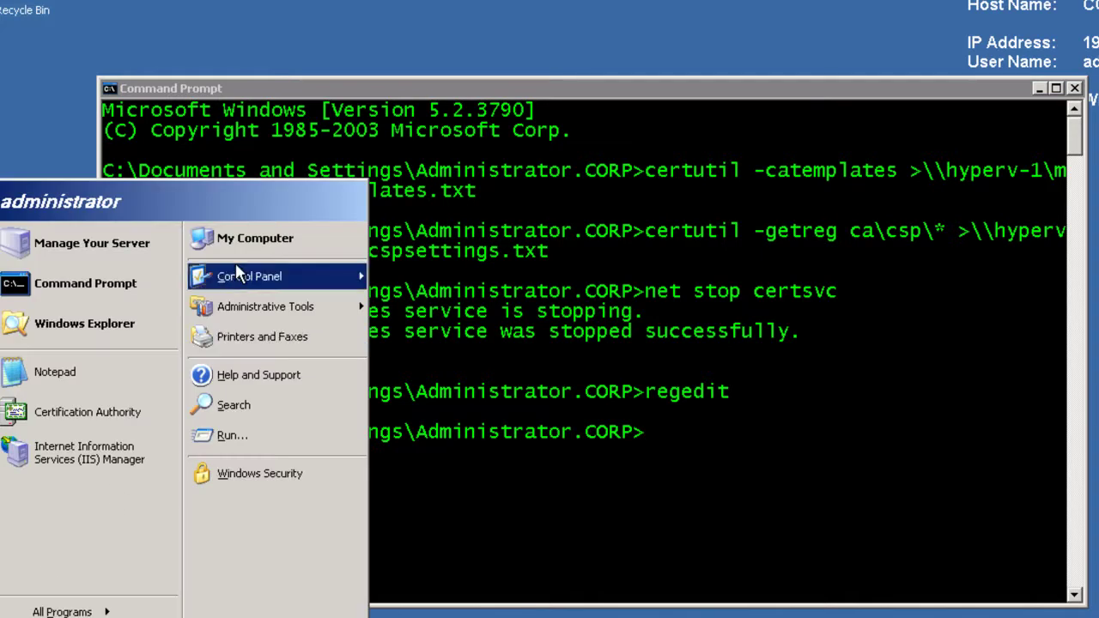
pyautogui.moveTo(249, 283)
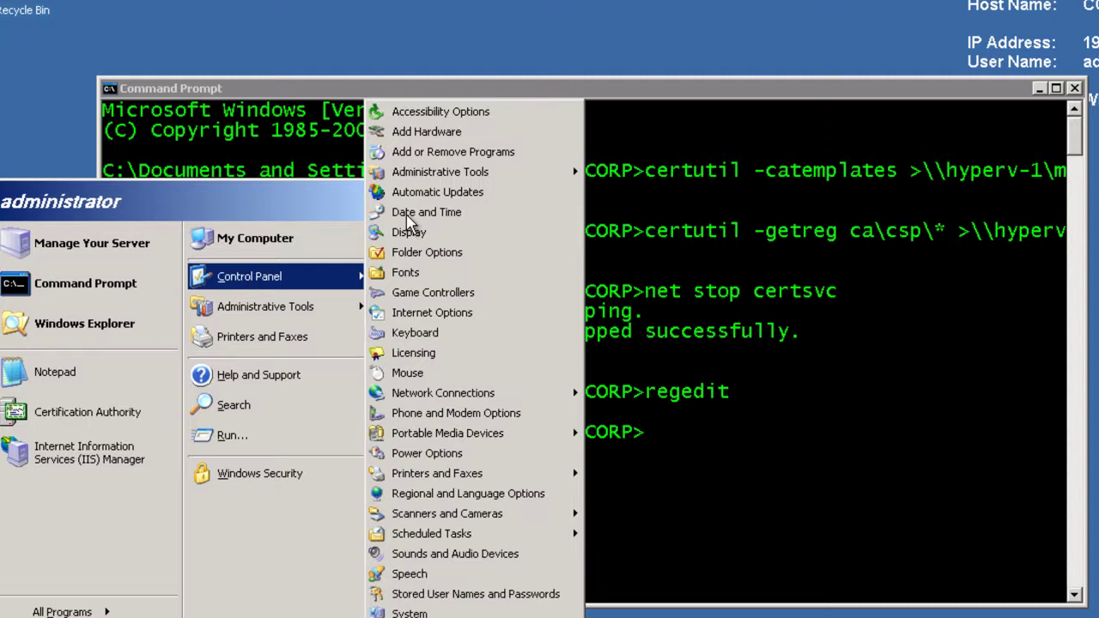
pyautogui.click(452, 152)
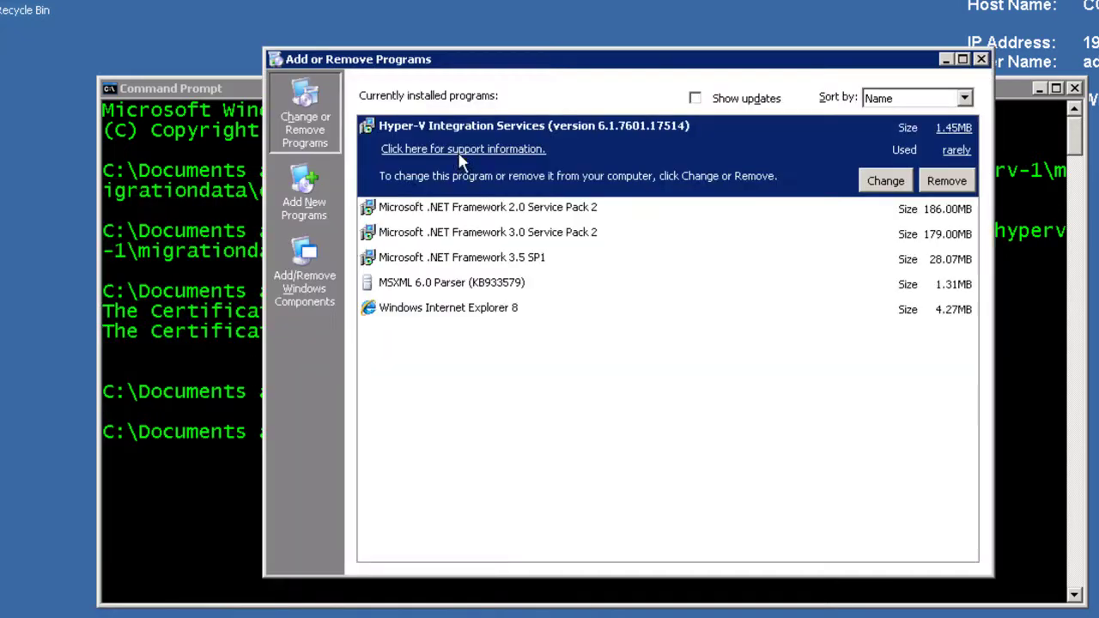
pyautogui.click(322, 269)
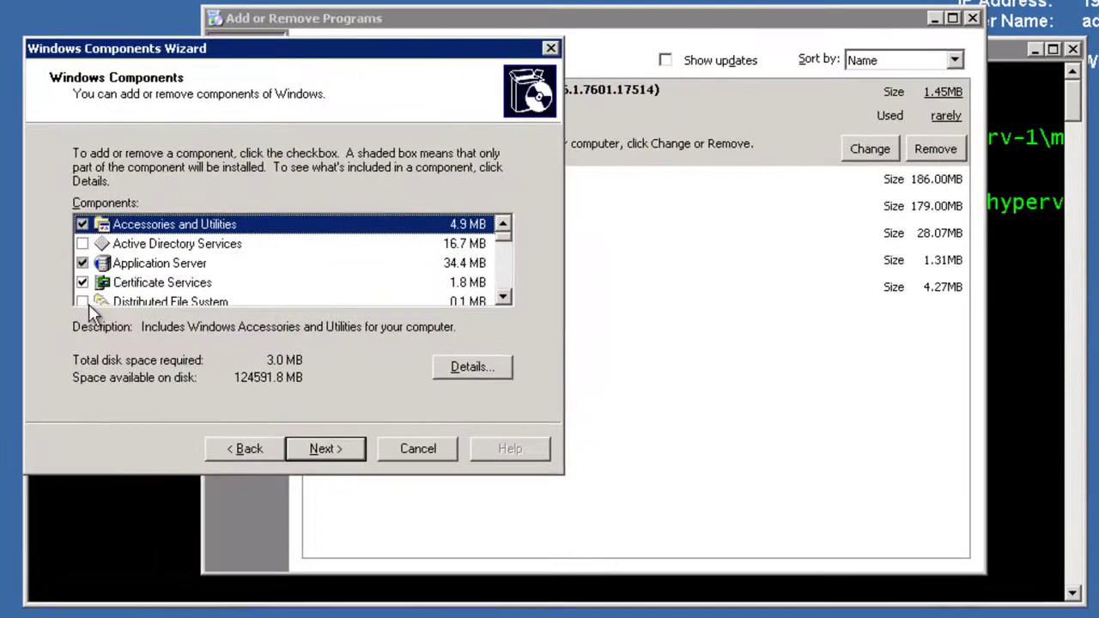
pyautogui.click(82, 283)
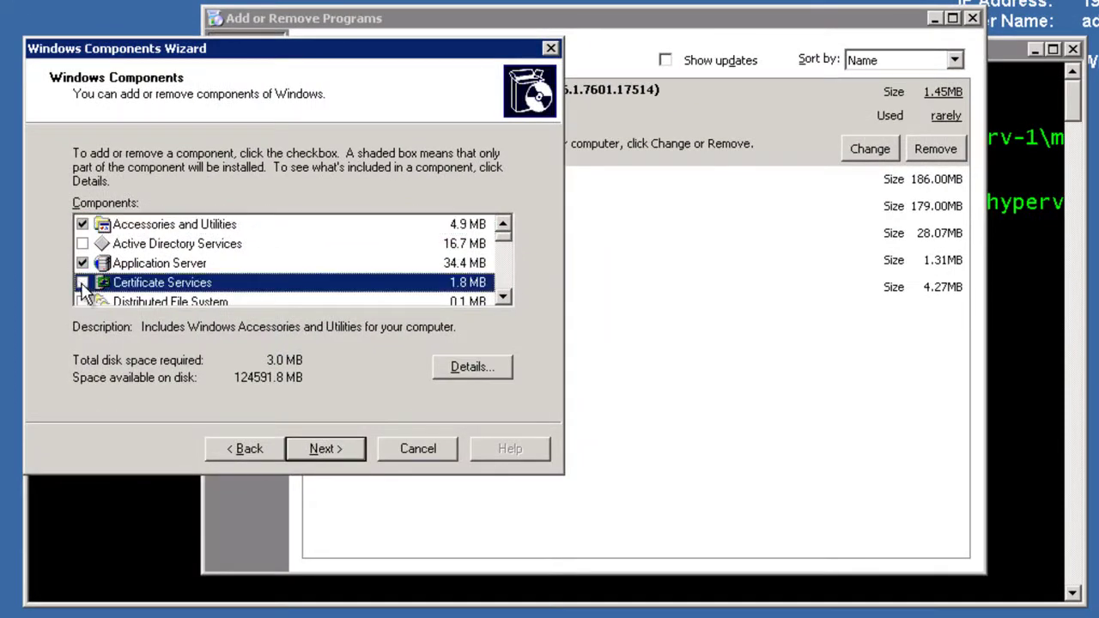
pyautogui.click(341, 446)
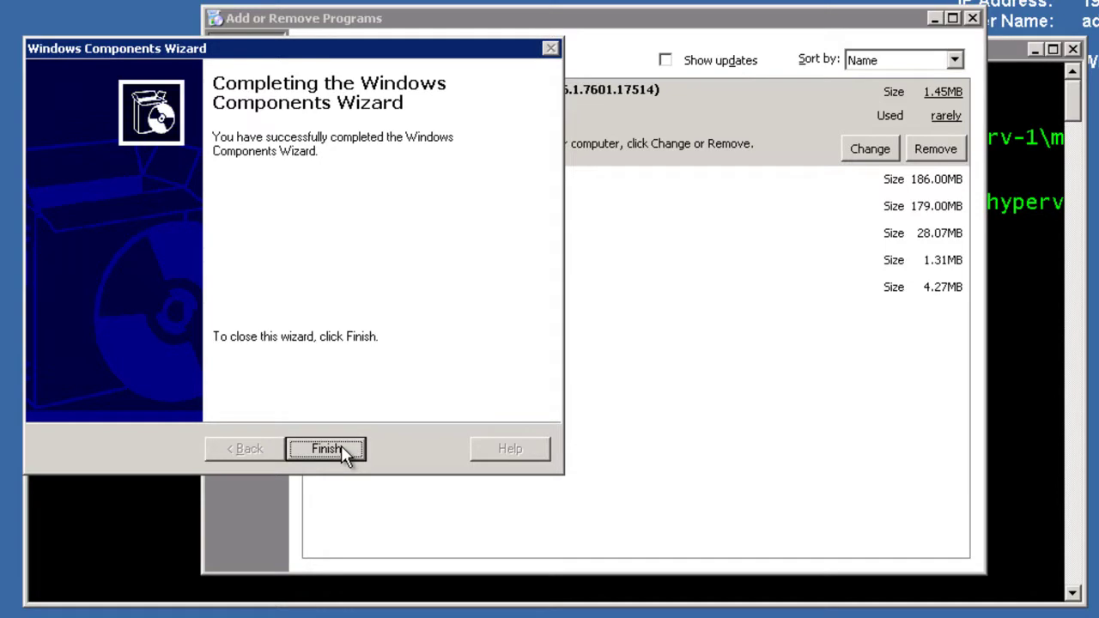
pyautogui.click(341, 448)
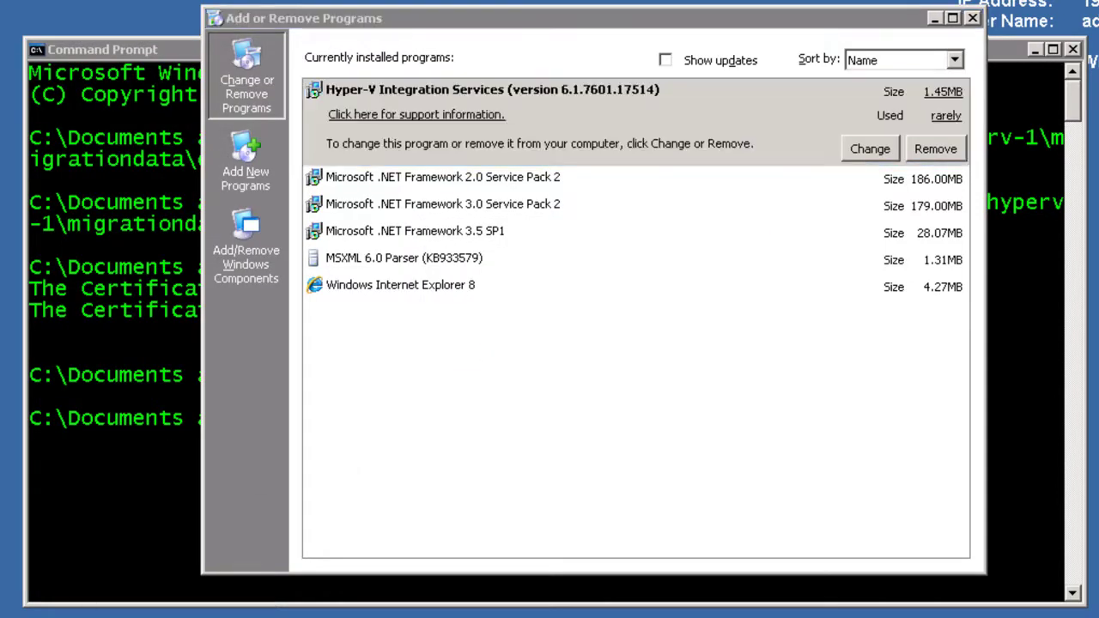
# In Command Prompt, shut down the source server with shutdown /s /t 5.
pyautogui.click(207, 576)
pyautogui.write('shut')
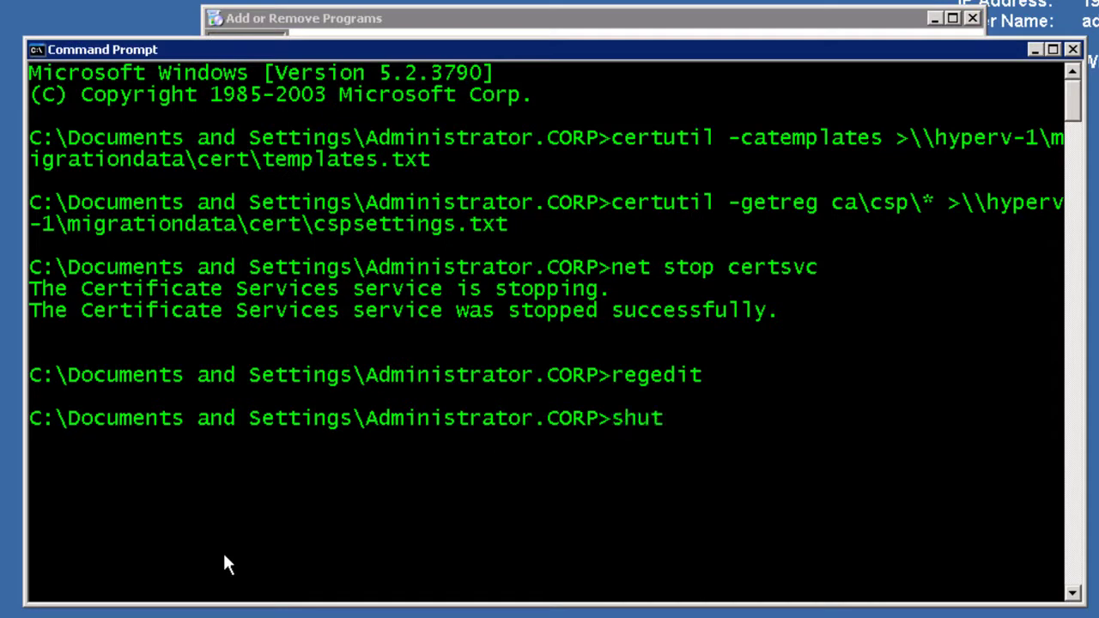
pyautogui.write('down /s ')
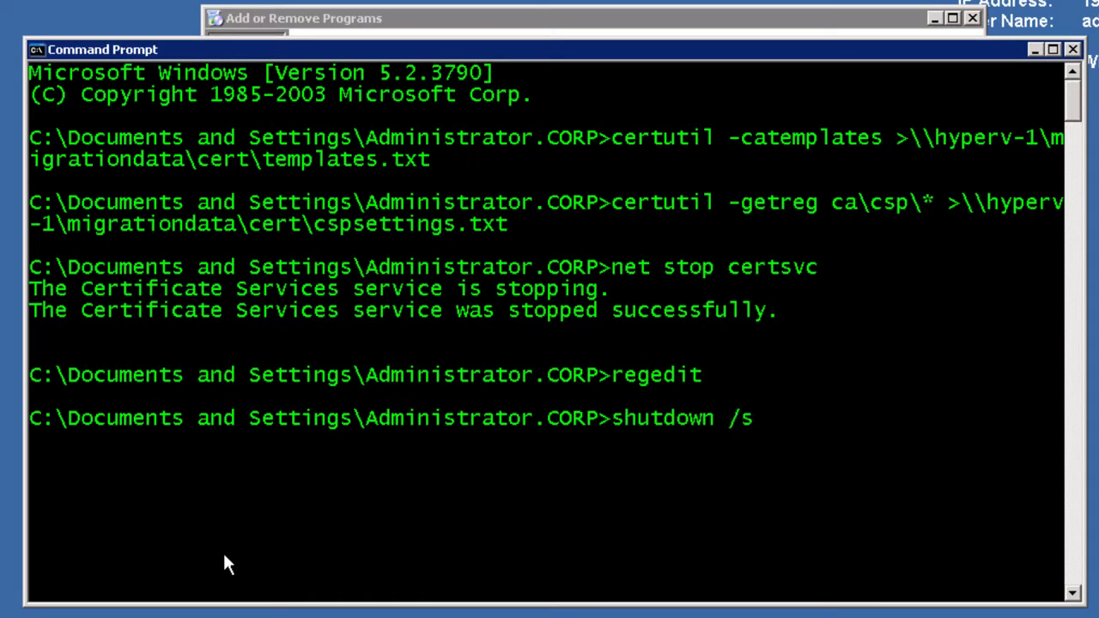
pyautogui.write('/t 5')
pyautogui.press('Return')
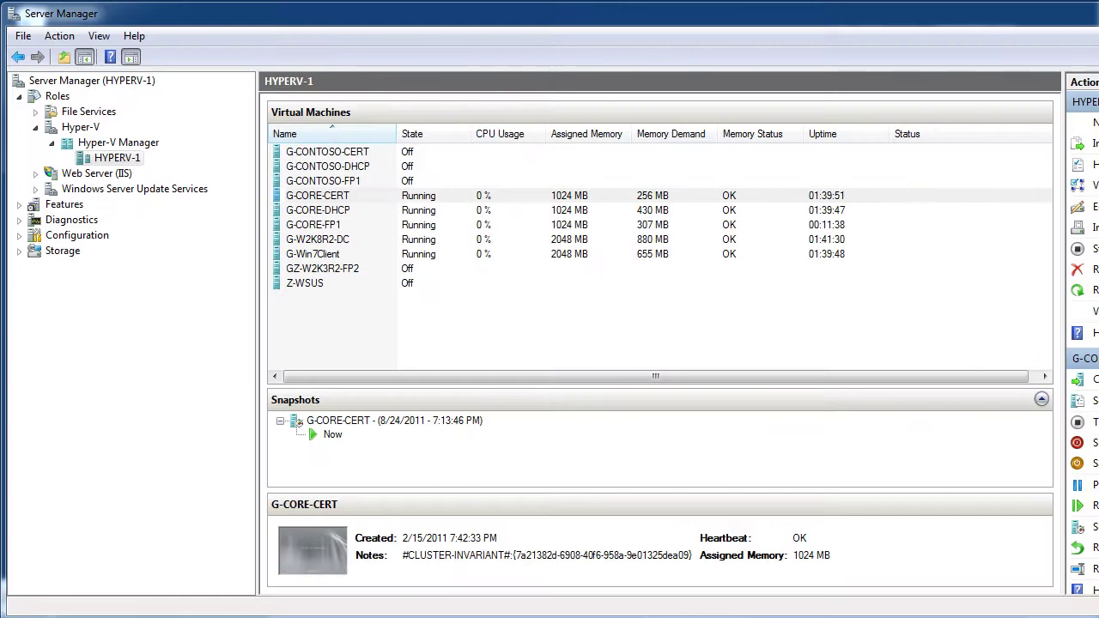
# In Hyper-V Manager on HYPERV-1, connect the G-CORE-CERT virtual machine's network adapter to the Internal network and apply the setting.
pyautogui.click(329, 155)
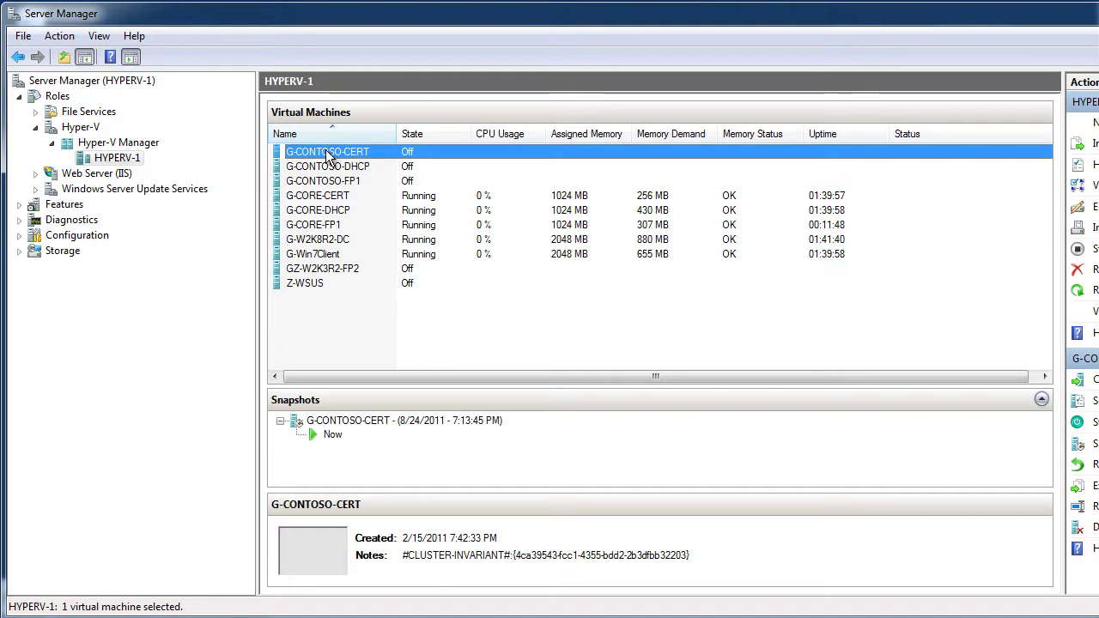
pyautogui.click(348, 197)
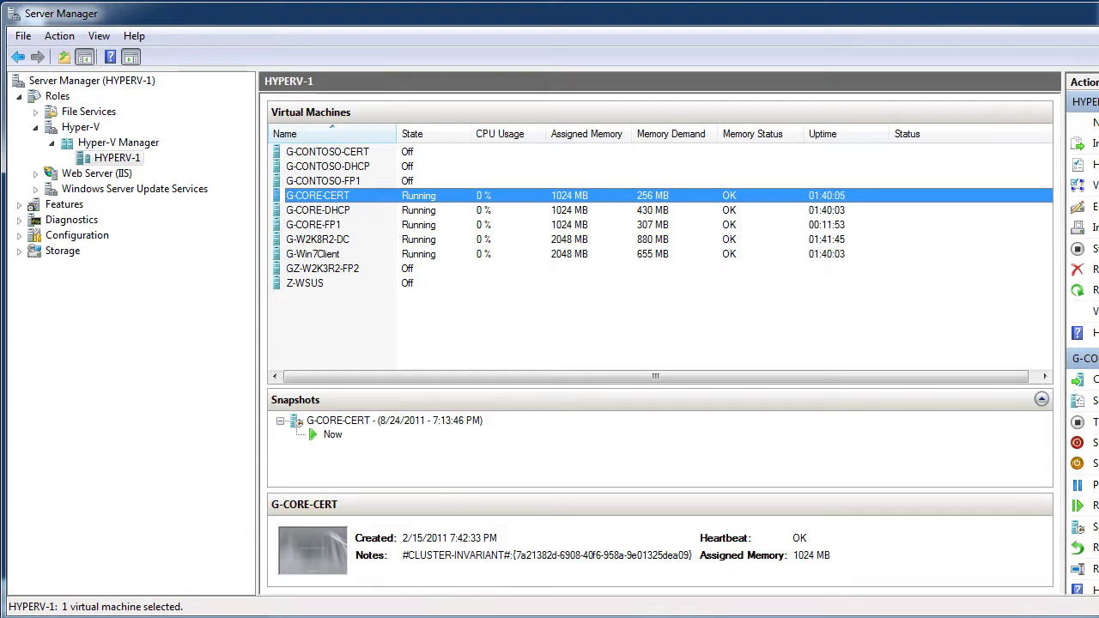
pyautogui.click(477, 460)
pyautogui.moveTo(479, 464); pyautogui.dragTo(431, 23)
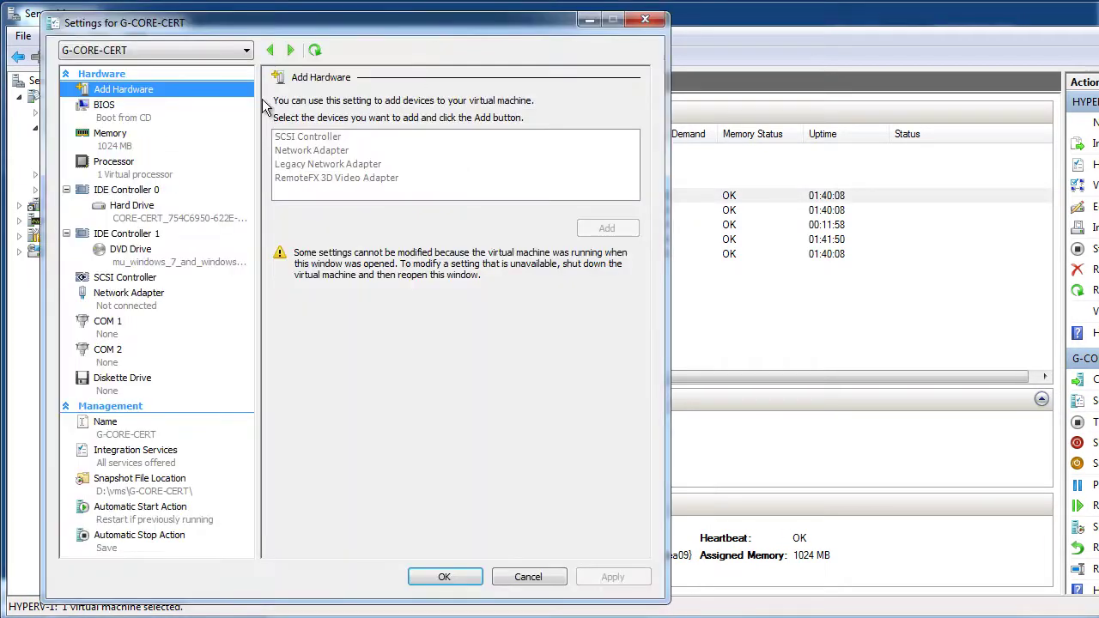
pyautogui.click(127, 311)
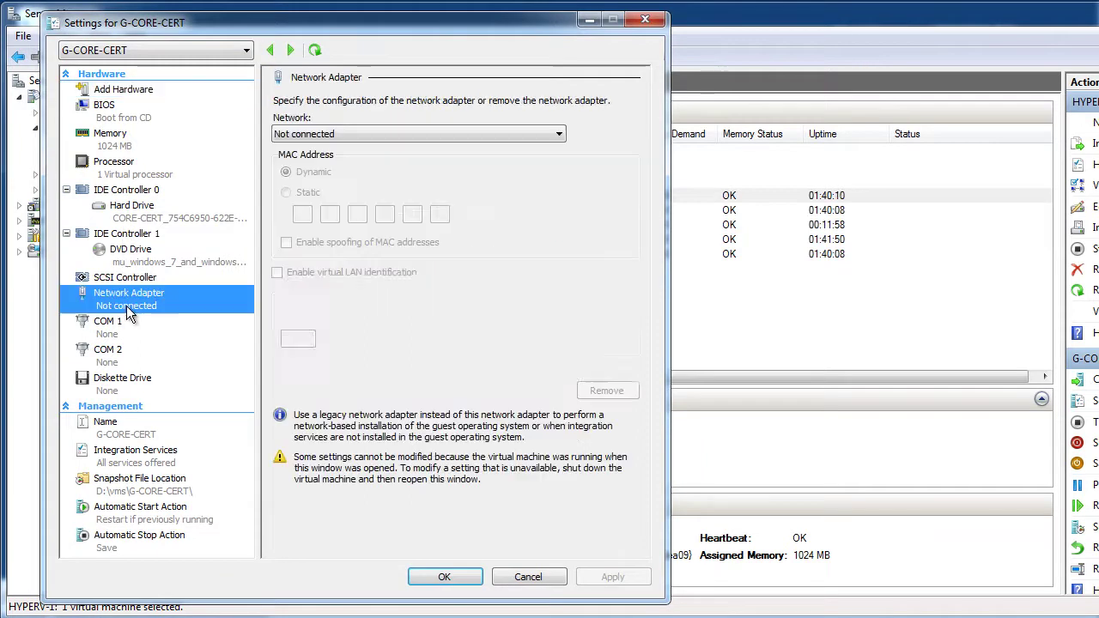
pyautogui.click(311, 134)
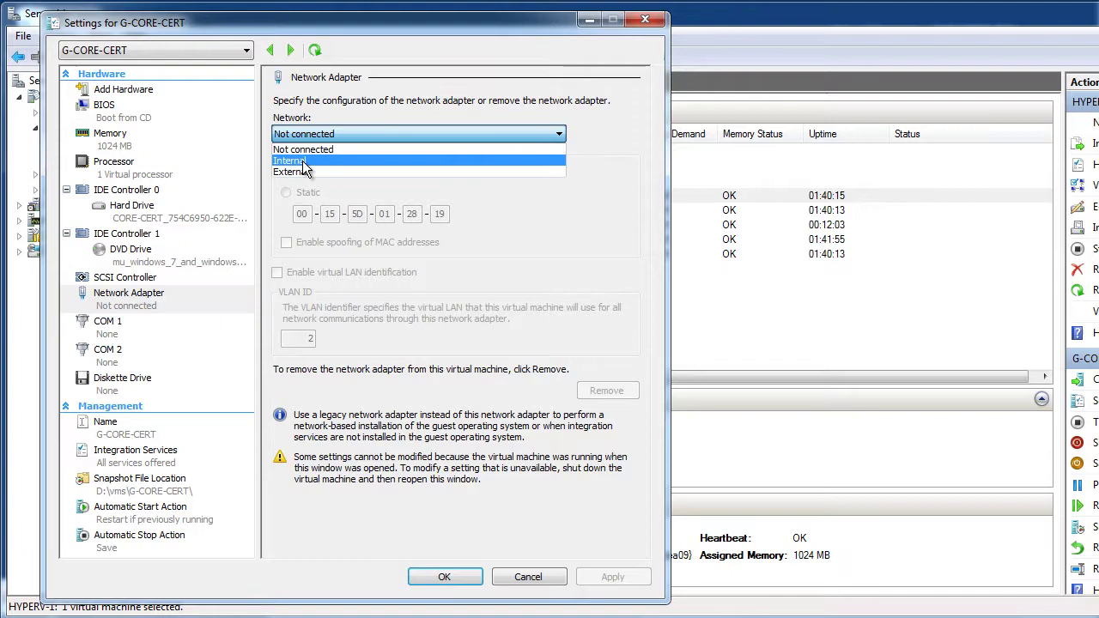
pyautogui.click(304, 163)
pyautogui.click(612, 577)
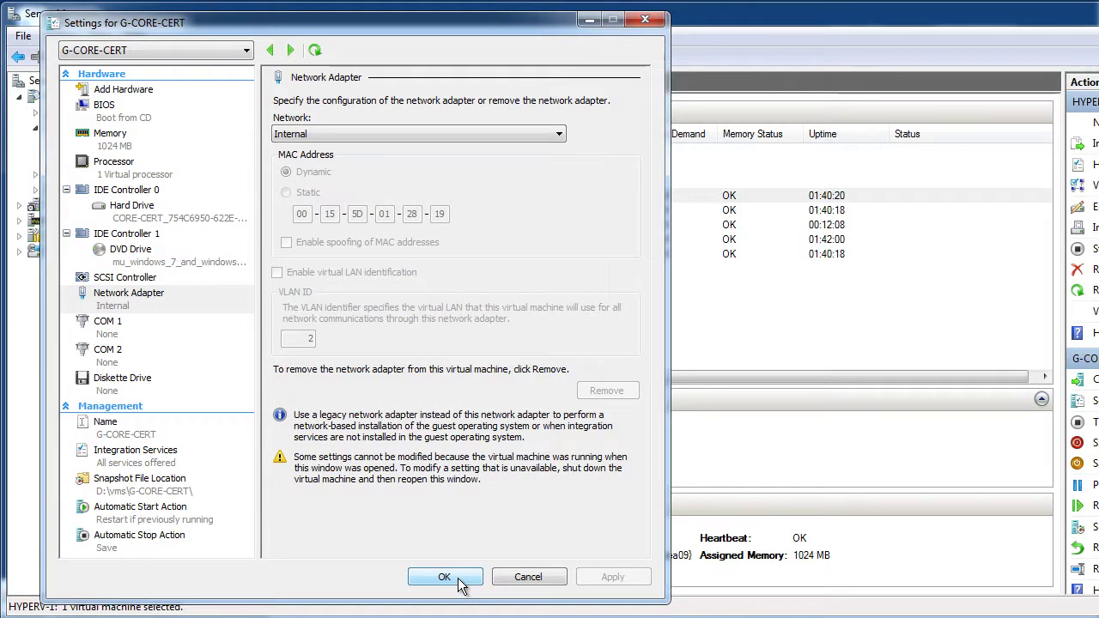
# Close the virtual machine settings, and in Server Manager on W2K8R2-DC delete the CONTOSO-CERT account from the Computers container.
pyautogui.click(443, 577)
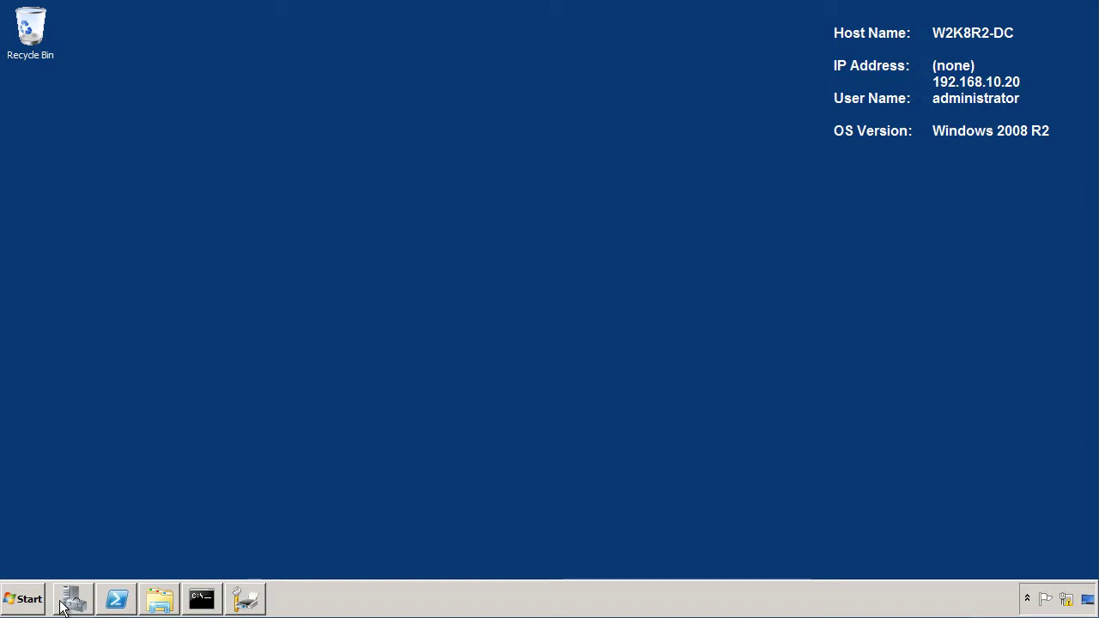
pyautogui.click(67, 605)
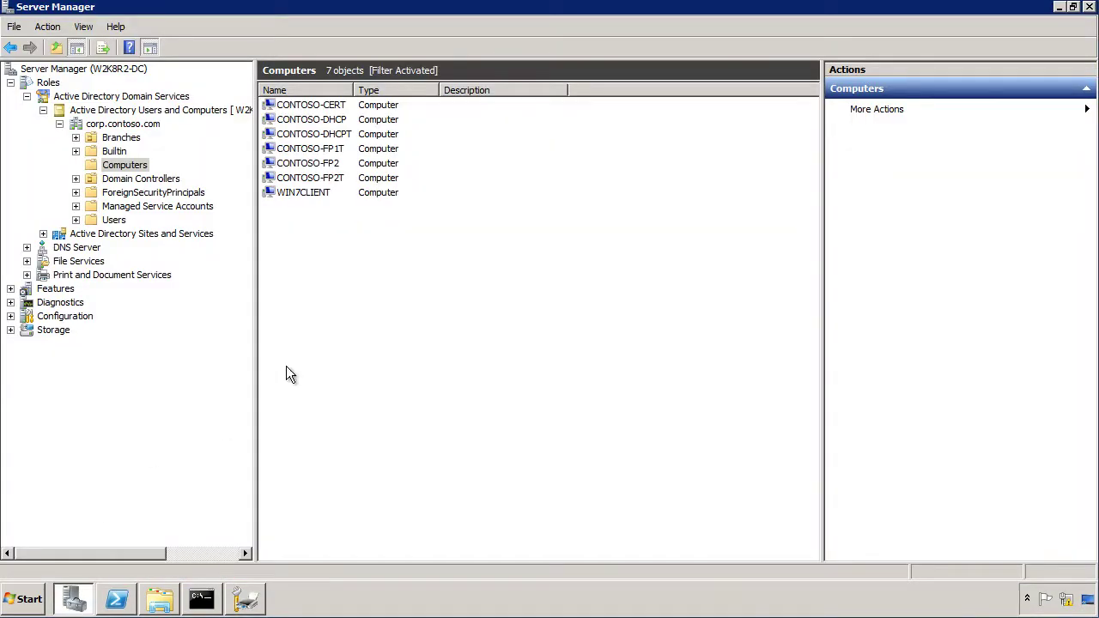
pyautogui.click(324, 107)
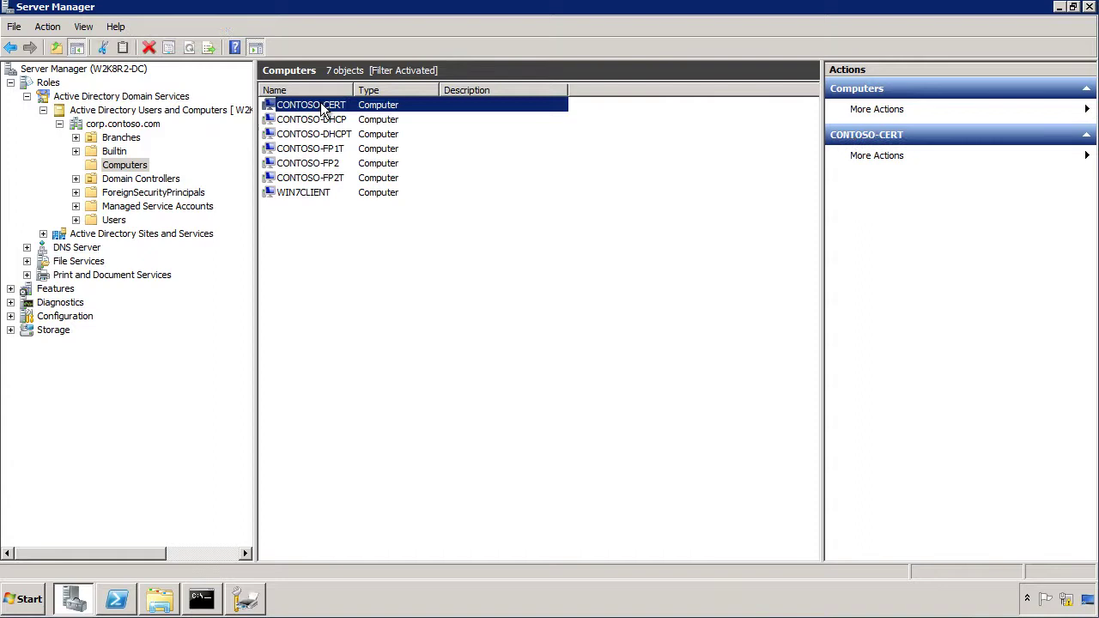
pyautogui.rightClick(324, 107)
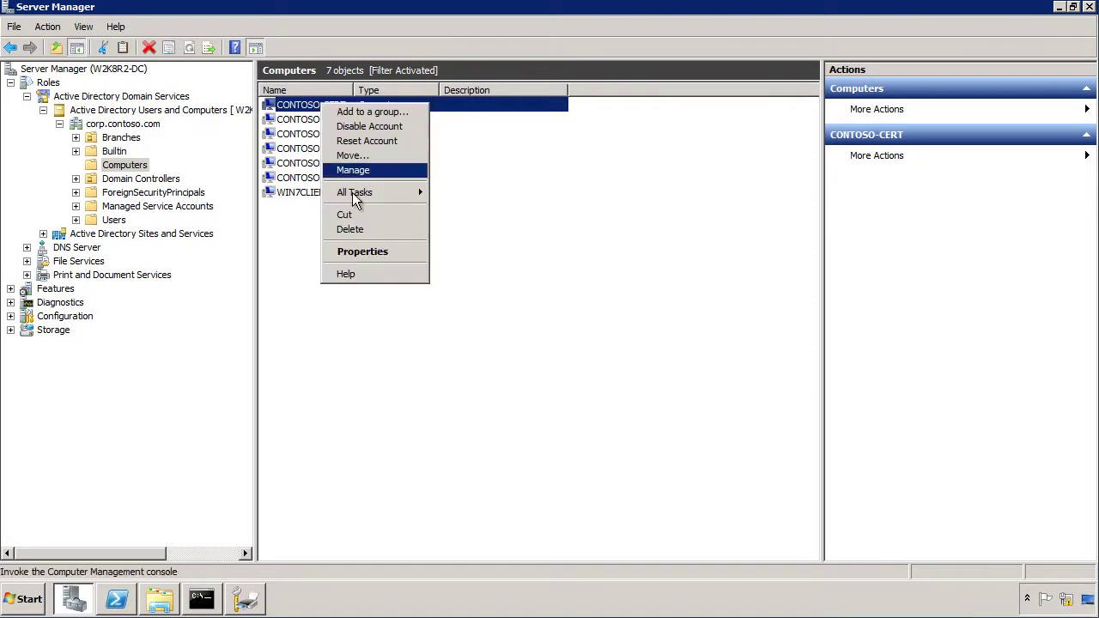
pyautogui.click(358, 233)
pyautogui.click(593, 350)
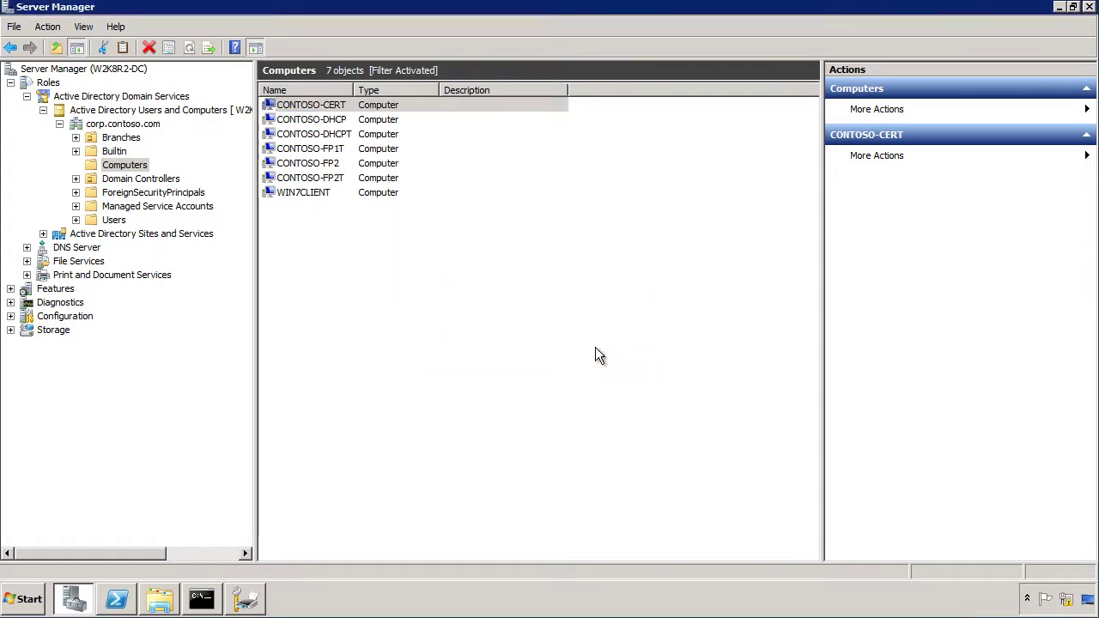
pyautogui.click(603, 356)
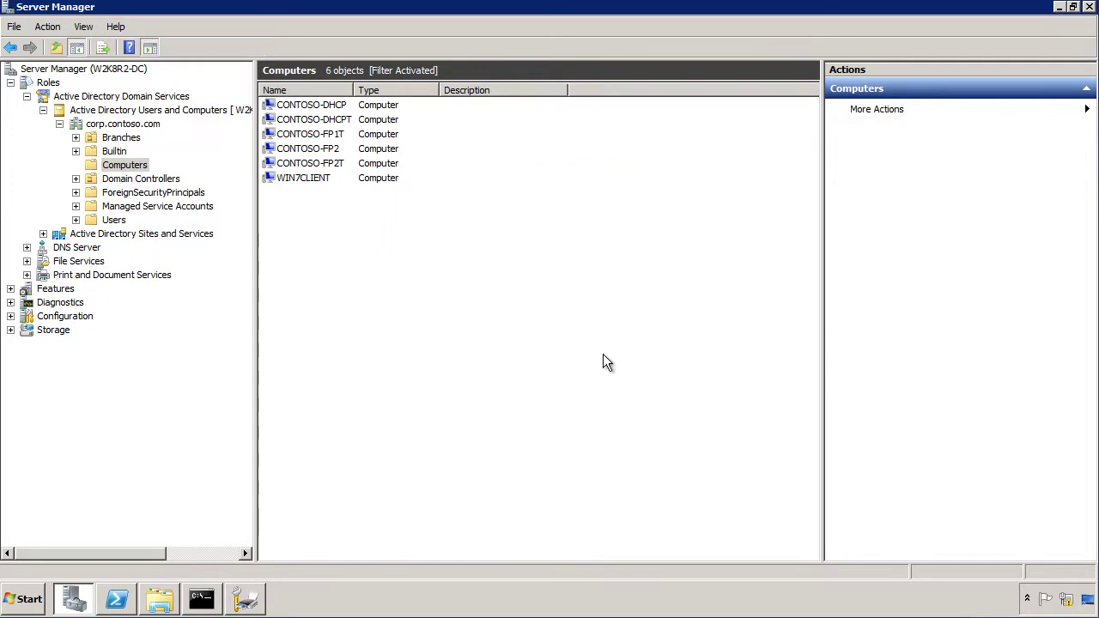
pyautogui.click(1061, 8)
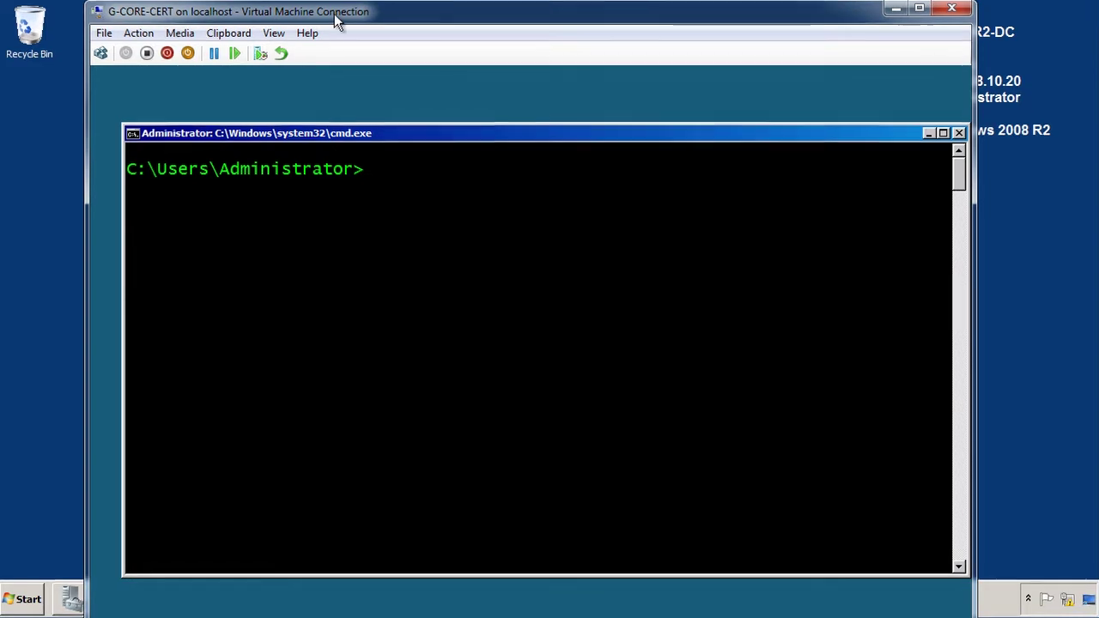
# At the G-CORE-CERT command prompt, run sconfig and choose to change the Domain/Workgroup membership to a domain.
pyautogui.write('s')
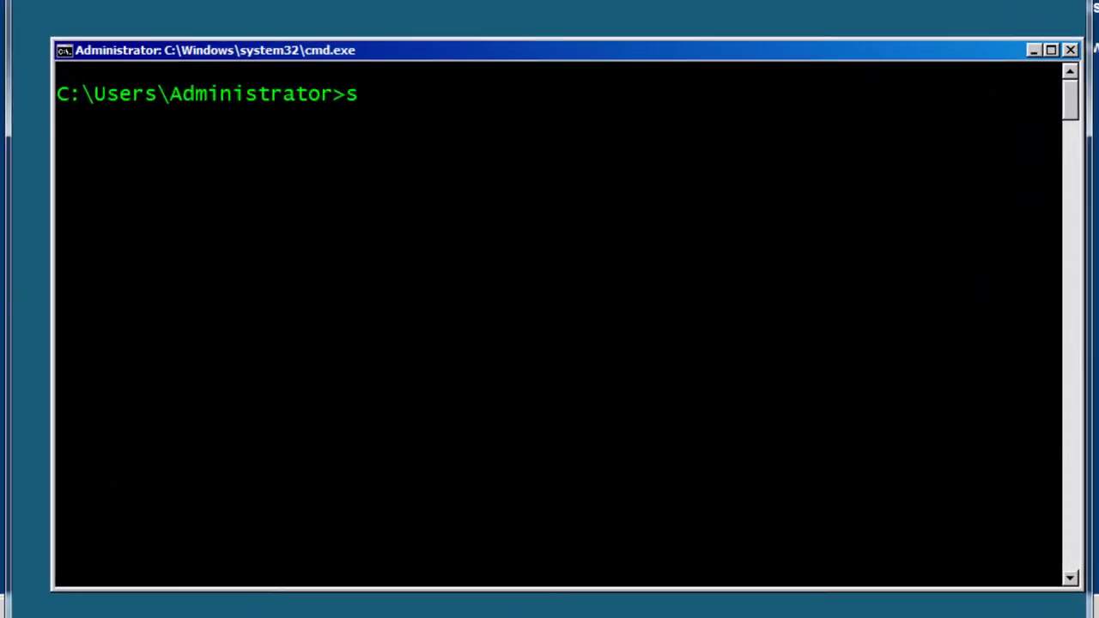
pyautogui.write('config')
pyautogui.press('Return')
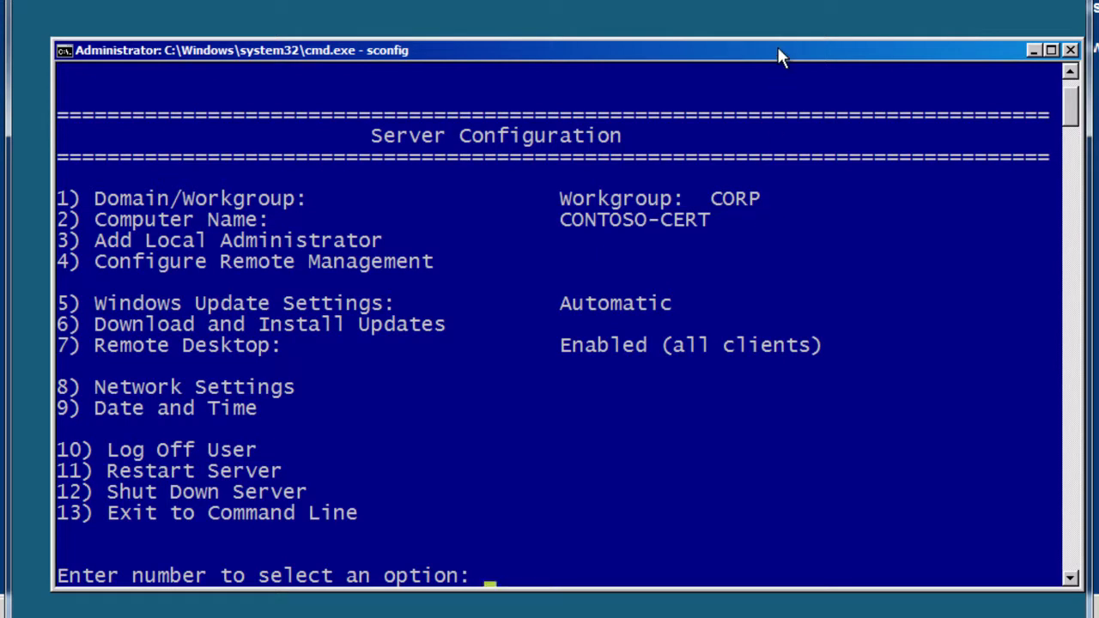
pyautogui.write('1')
pyautogui.press('Return')
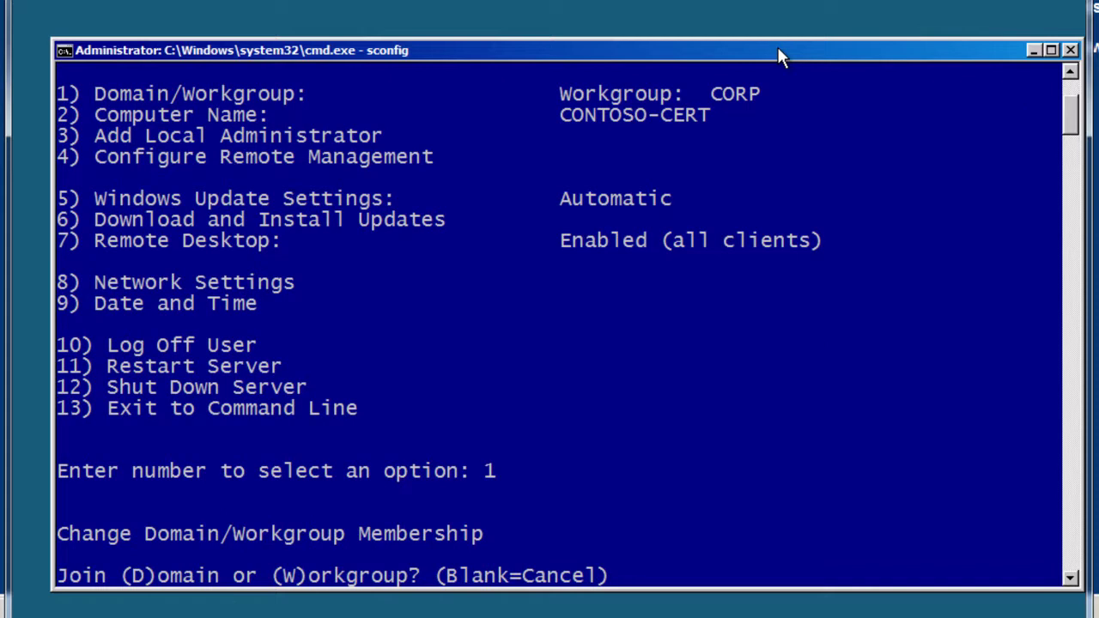
pyautogui.write('d')
pyautogui.press('Return')
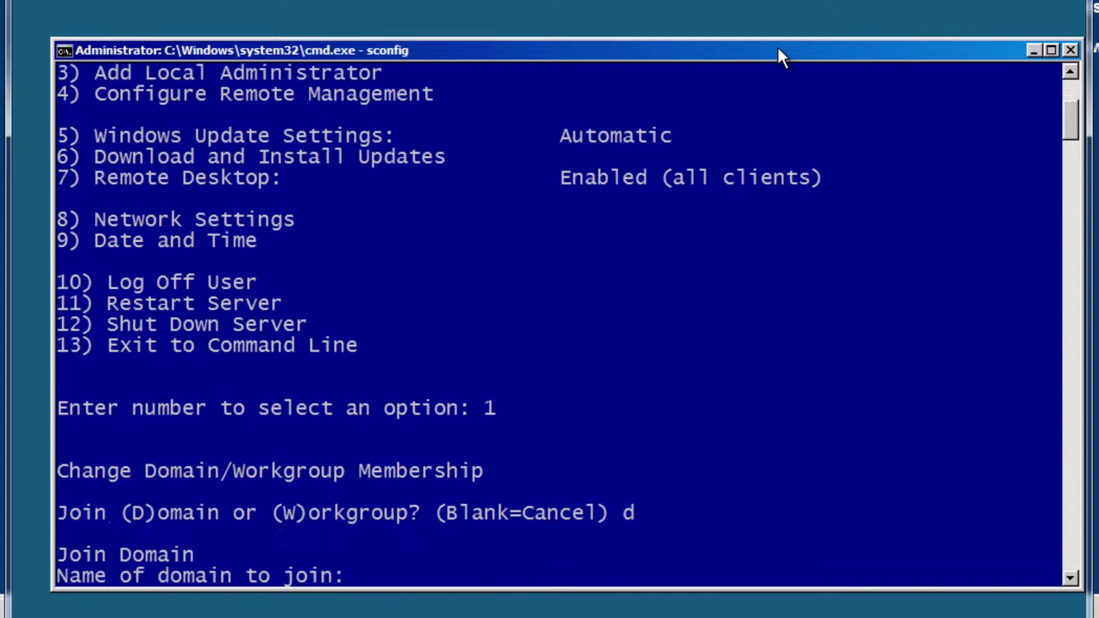
# Join the corp.contoso.com domain with the authorized user administrator and enter that account's password.
pyautogui.write('corp.co')
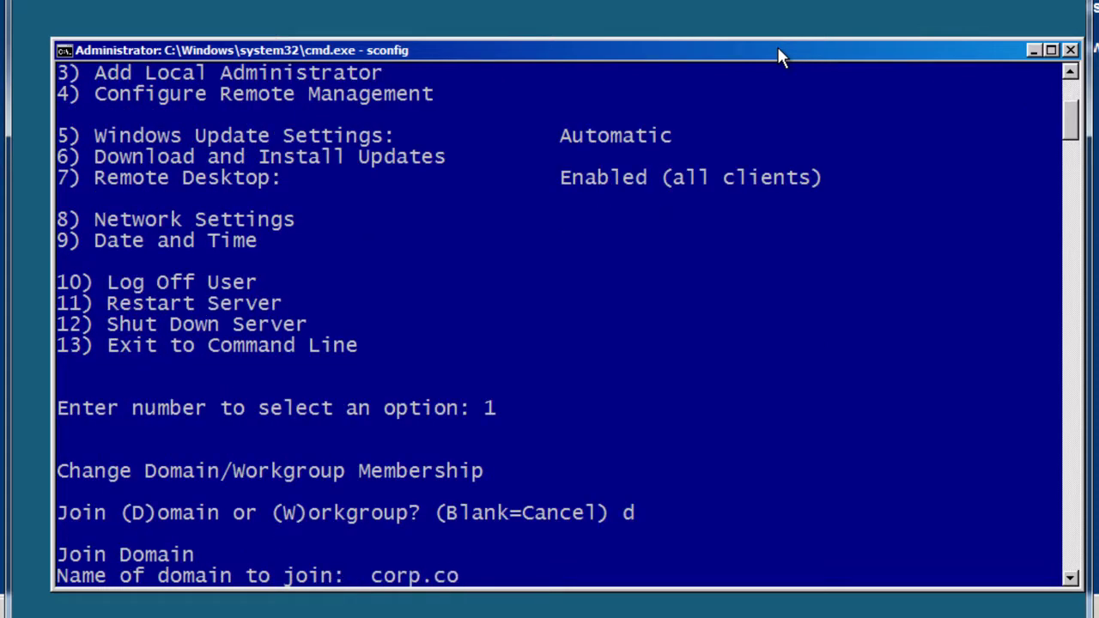
pyautogui.write('ntoso.com')
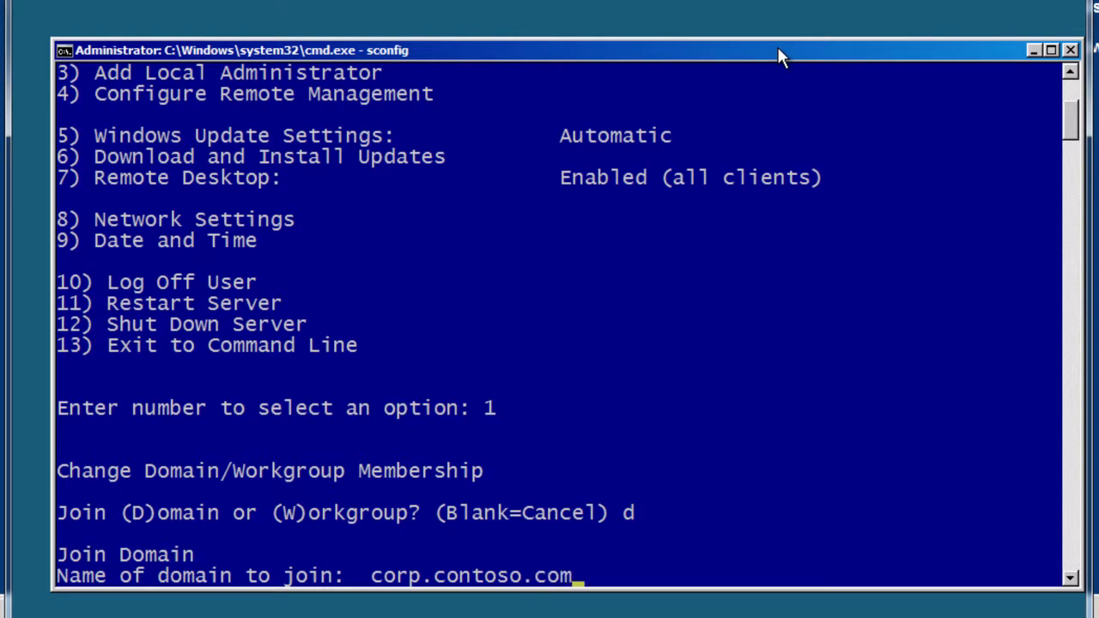
pyautogui.press('Return')
pyautogui.write('adminis')
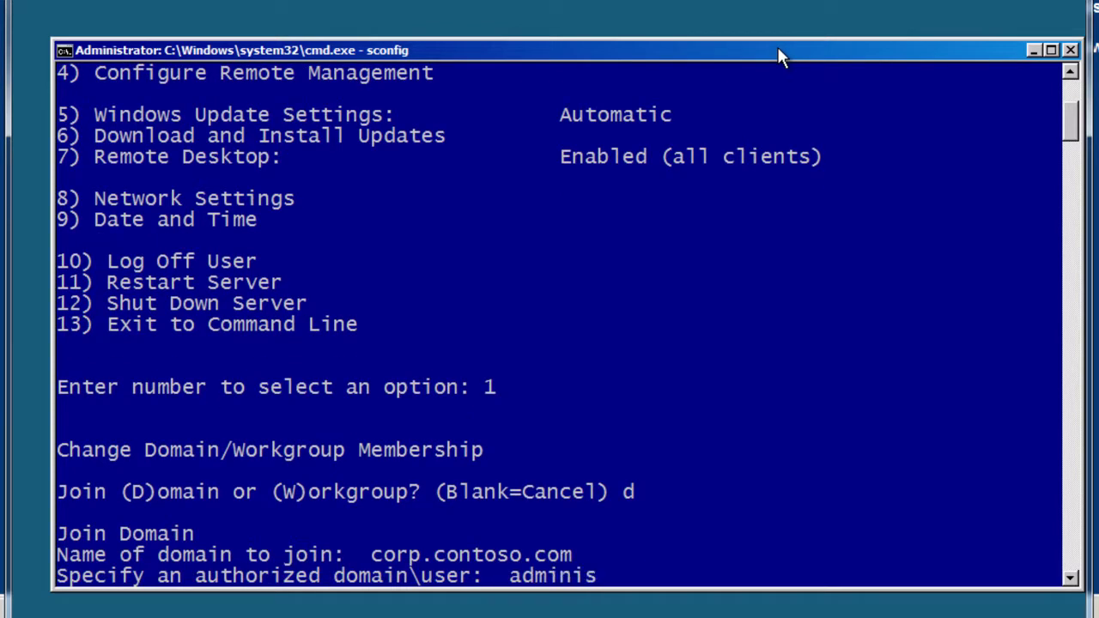
pyautogui.write('trator')
pyautogui.press('Return')
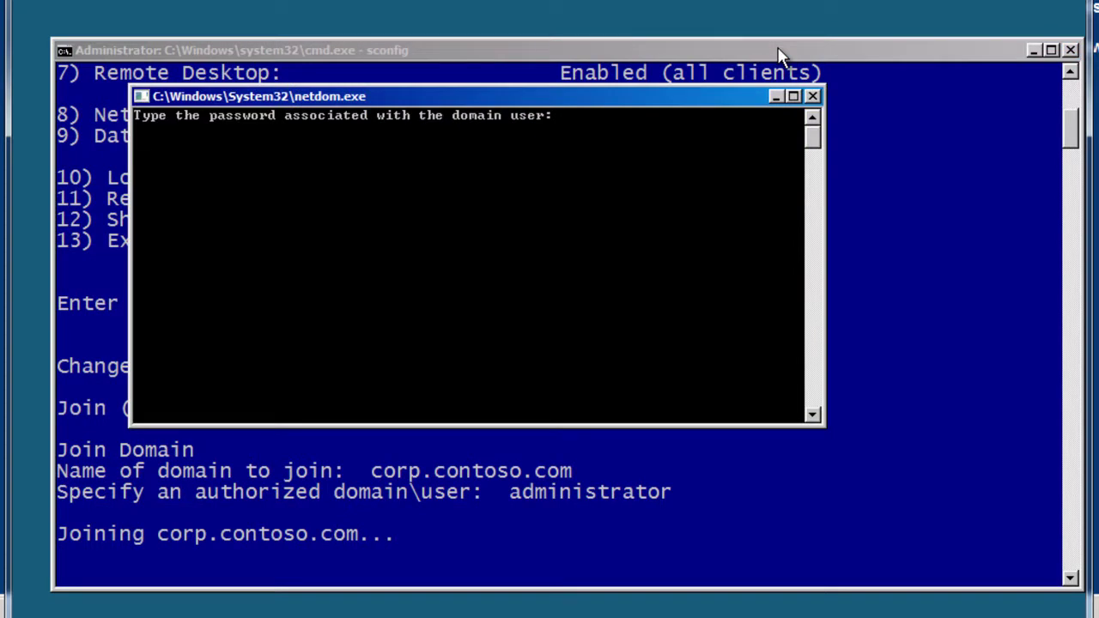
pyautogui.press('Return')
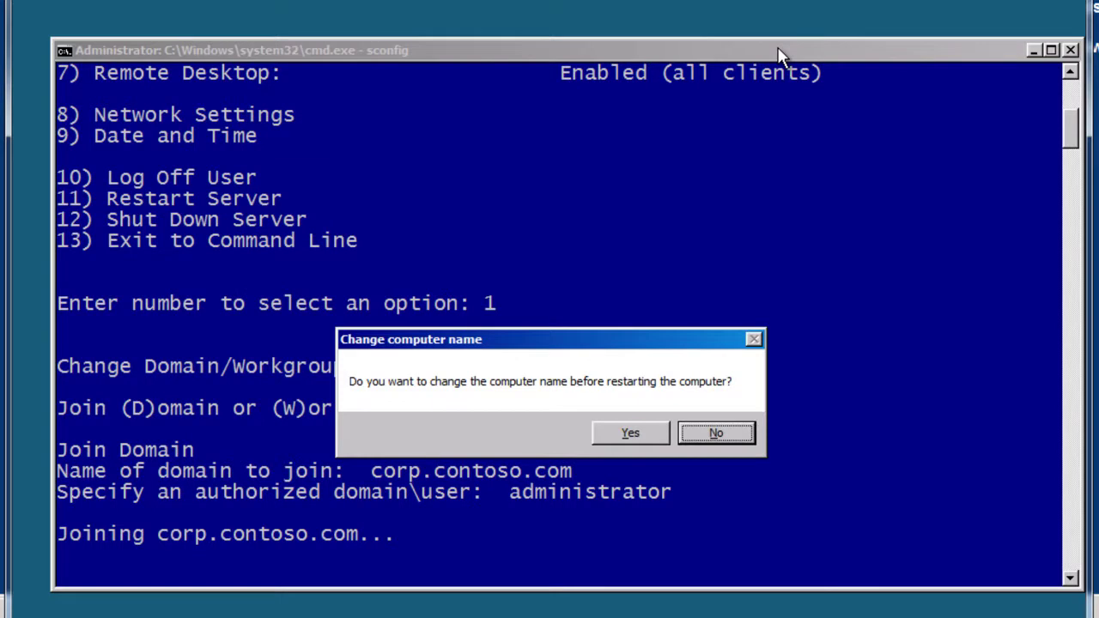
# Accept the offer to change the computer name but leave the new name blank, and restart the server from sconfig.
pyautogui.press('y')
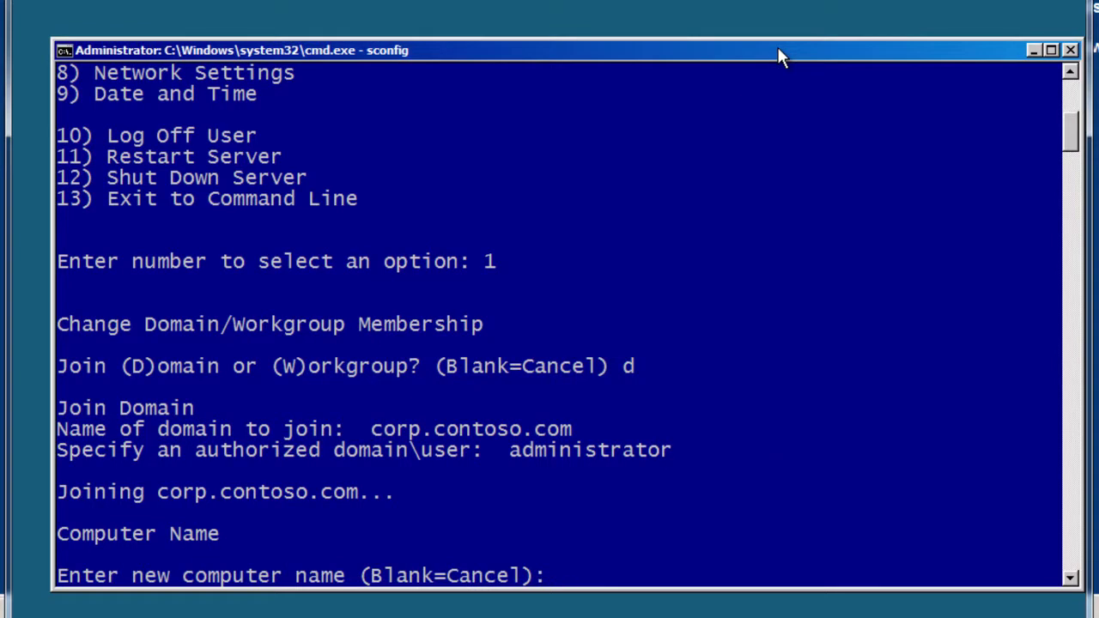
pyautogui.press('Return')
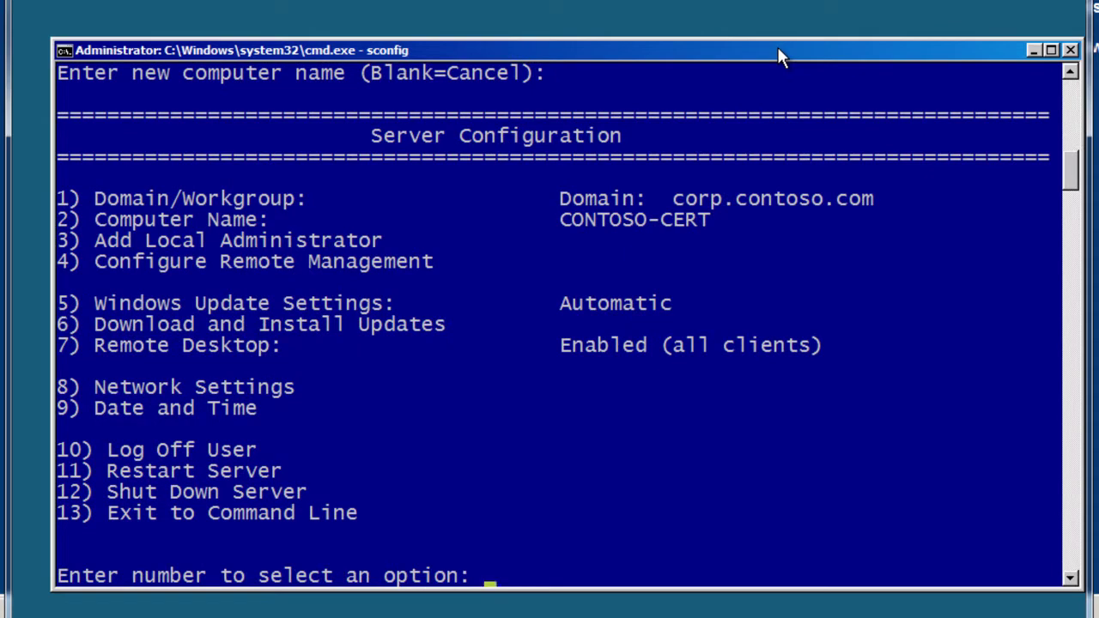
pyautogui.write('11')
pyautogui.press('Return')
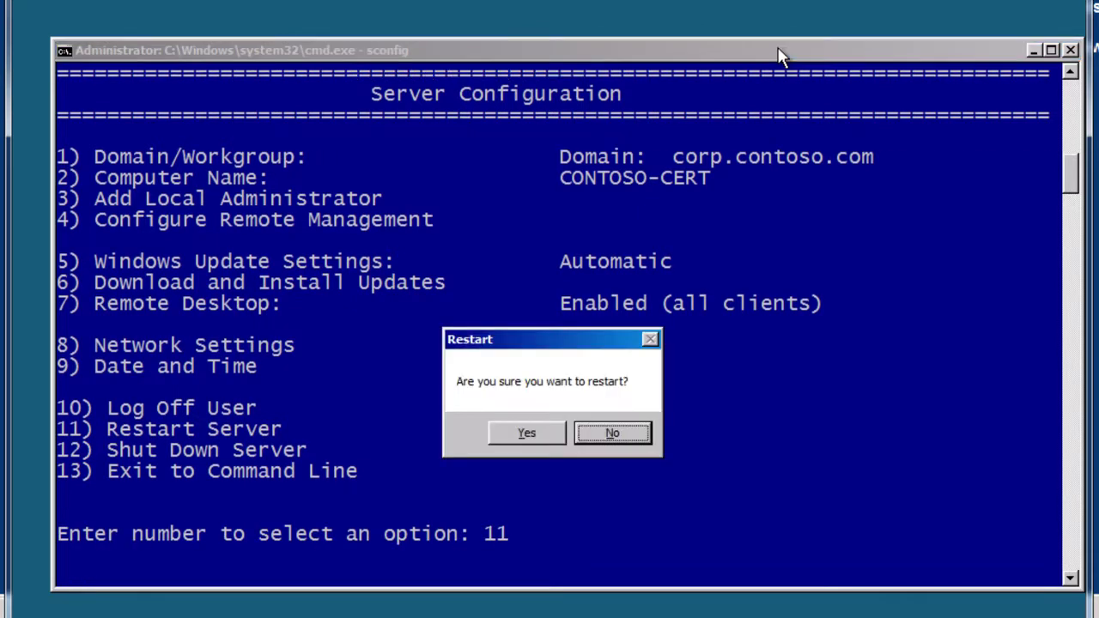
pyautogui.press('y')
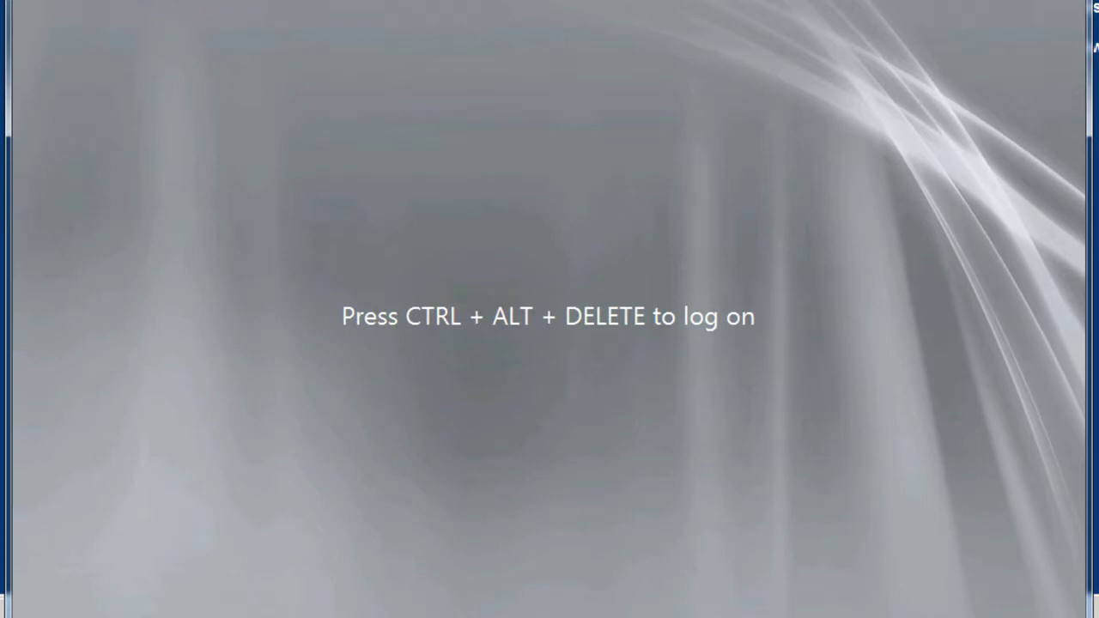
# Switch to another user on the logon screen and log on as corp\administrator with the account password.
pyautogui.hotkey('ctrl', 'alt', 'Delete')
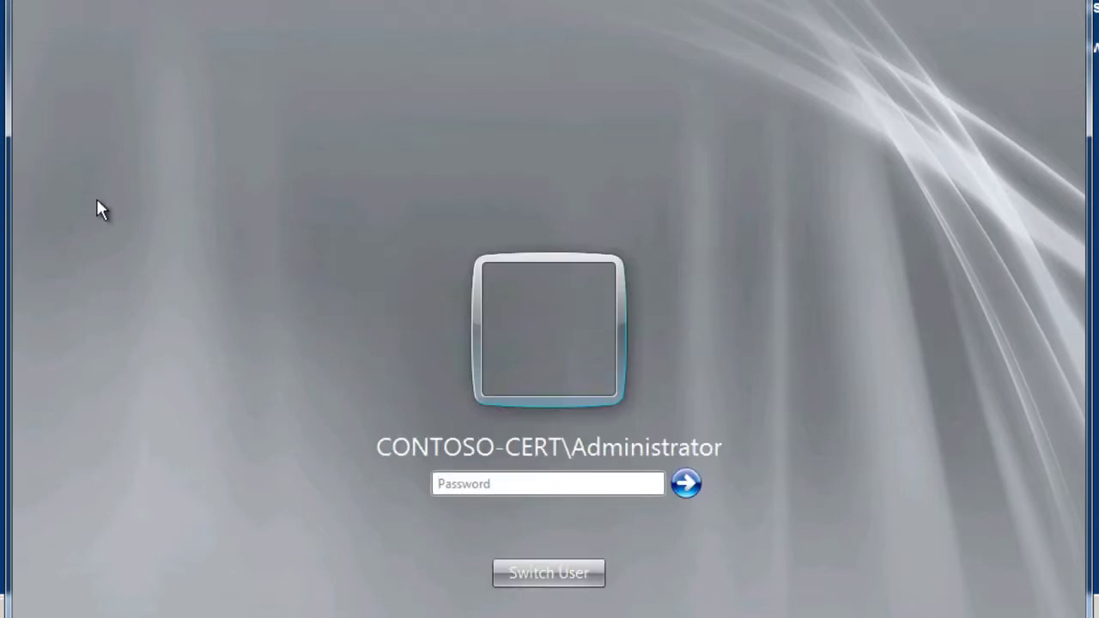
pyautogui.click(566, 570)
pyautogui.click(623, 497)
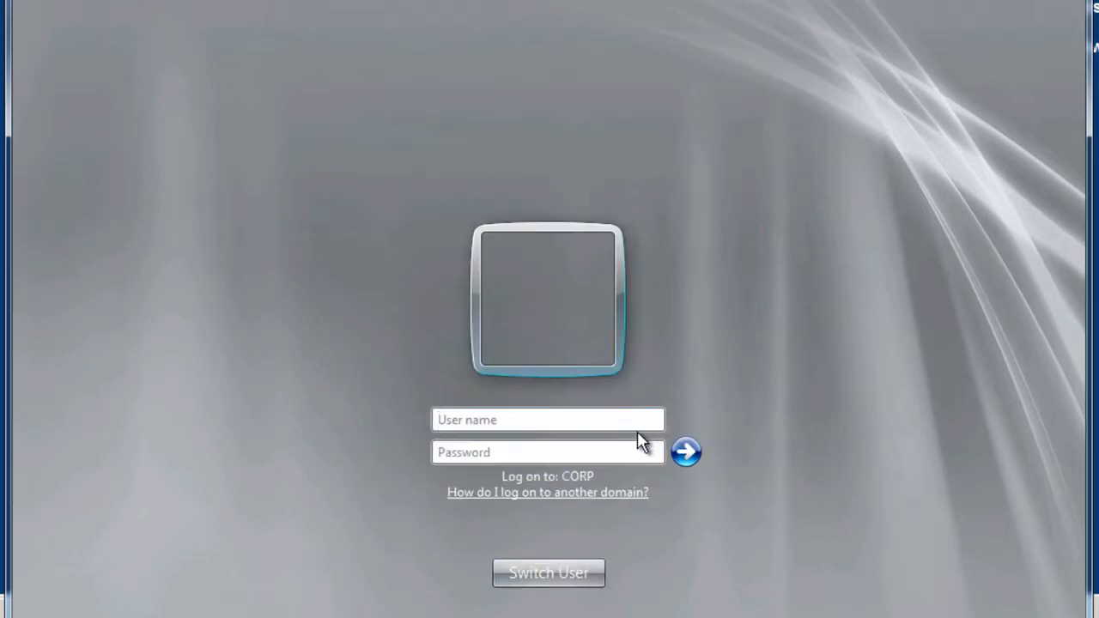
pyautogui.click(533, 421)
pyautogui.write('c')
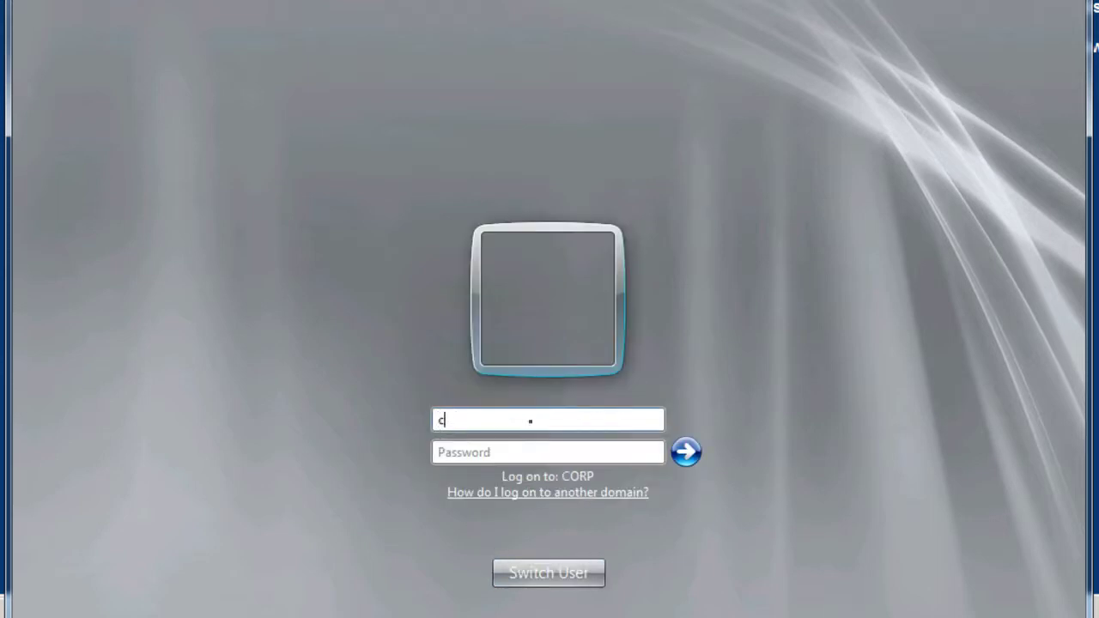
pyautogui.write('orp\\administrator')
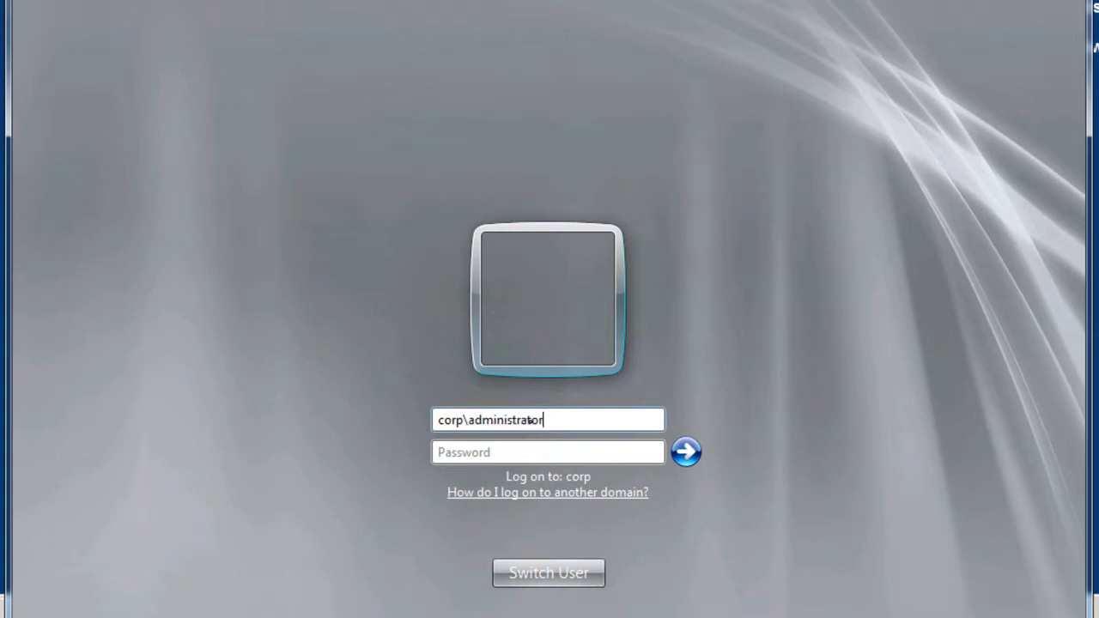
pyautogui.press('Tab')
pyautogui.write('********')
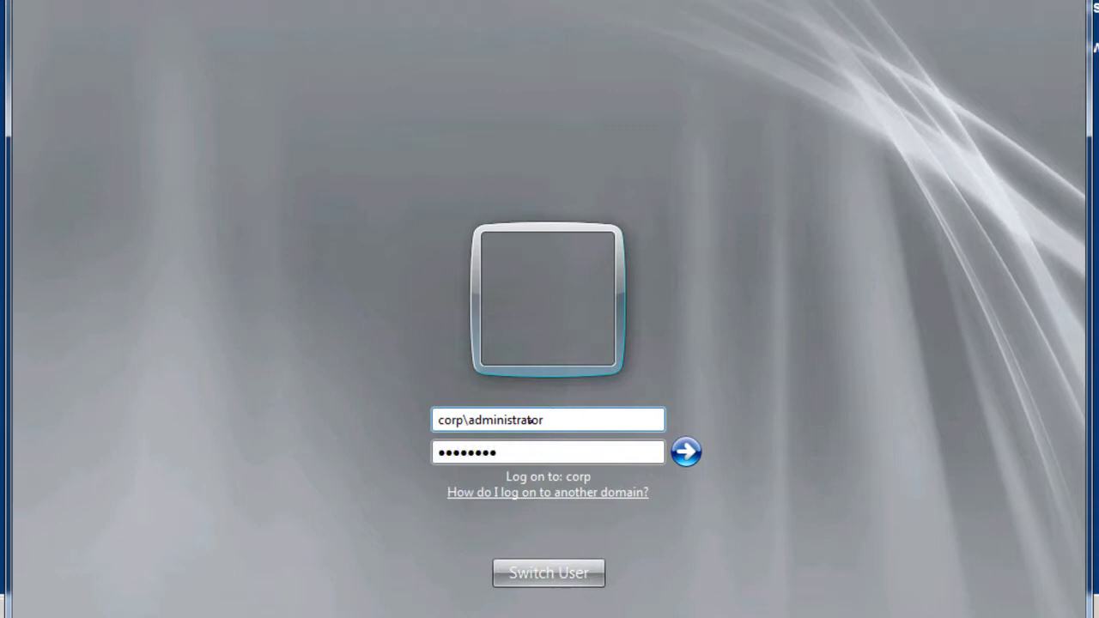
pyautogui.press('Return')
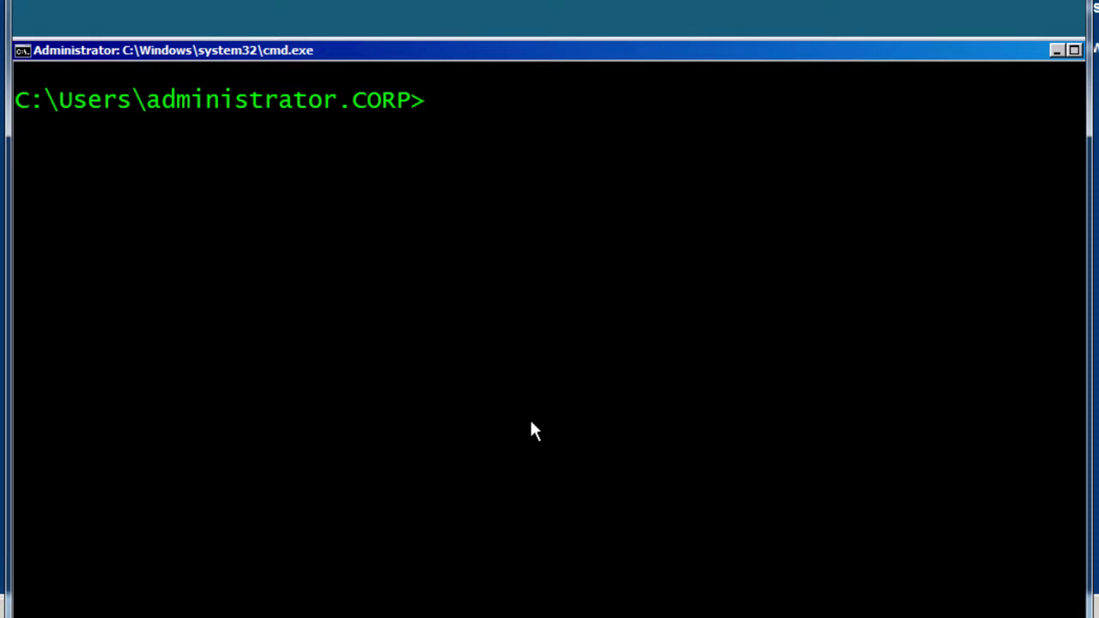
# Restore the command prompt window, map \\hyperv-1\migrationdata with net use *, and switch to drive Z:.
pyautogui.doubleClick(367, 51)
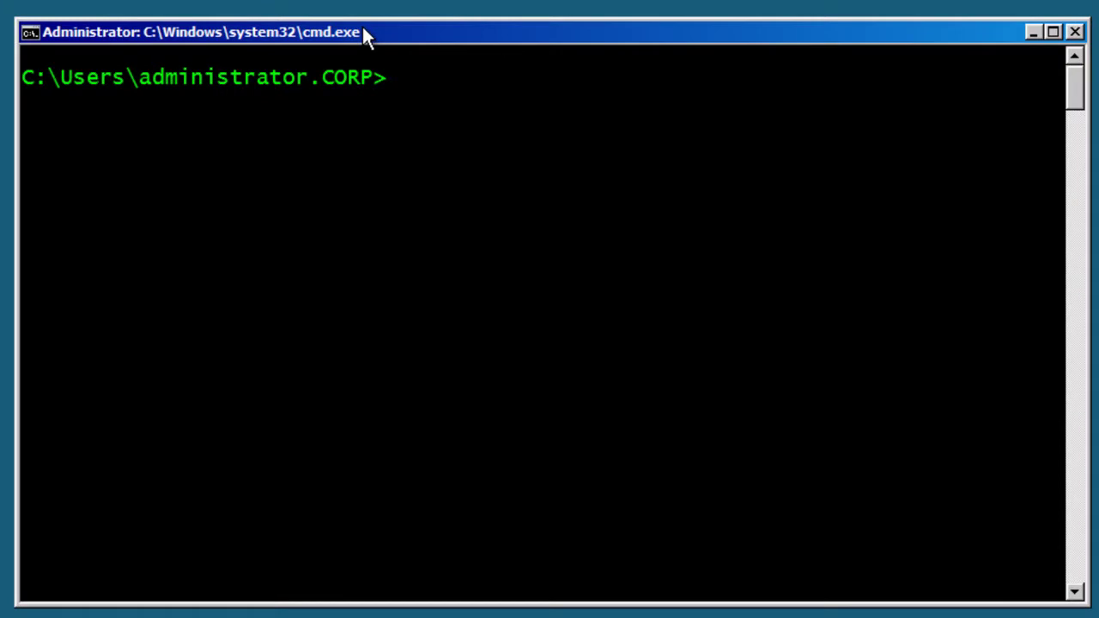
pyautogui.write('net use ')
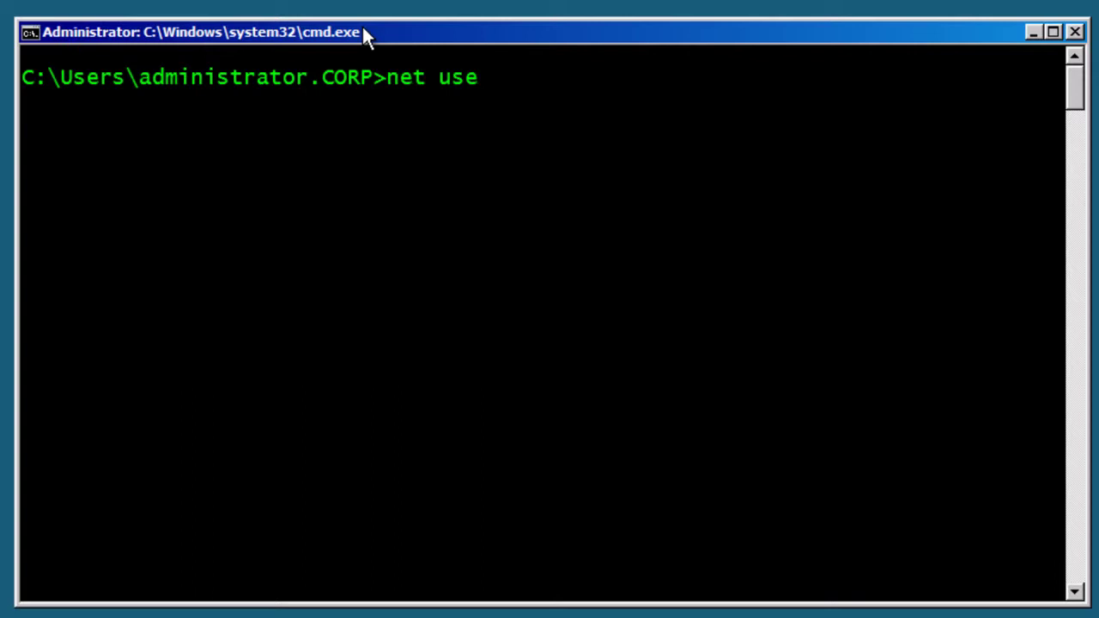
pyautogui.write('* \\\\hyperv')
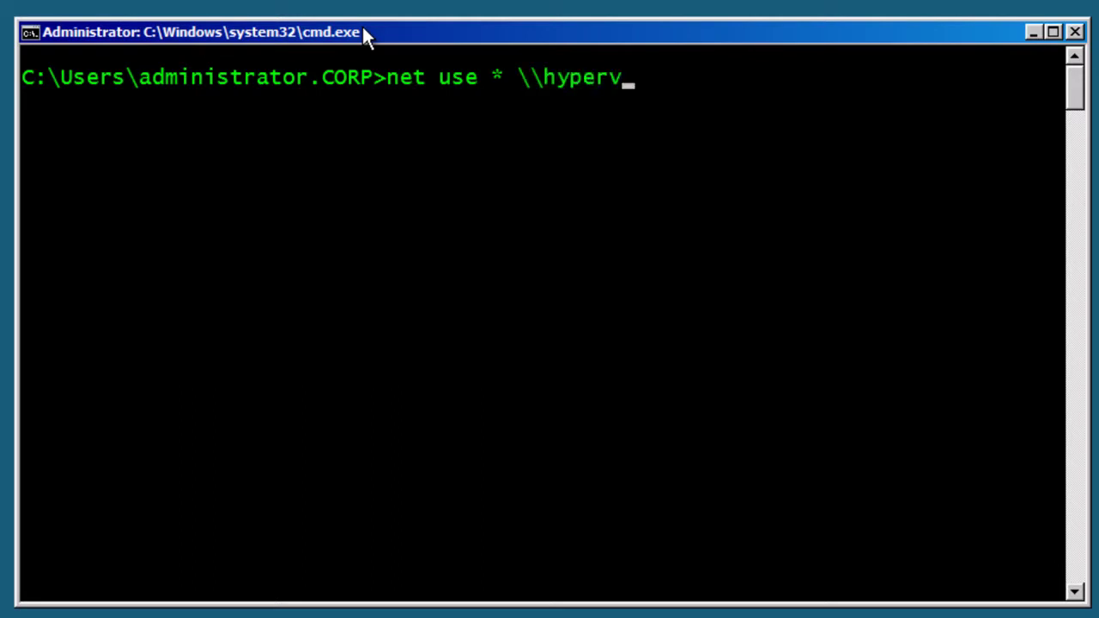
pyautogui.write('-1\\migrat')
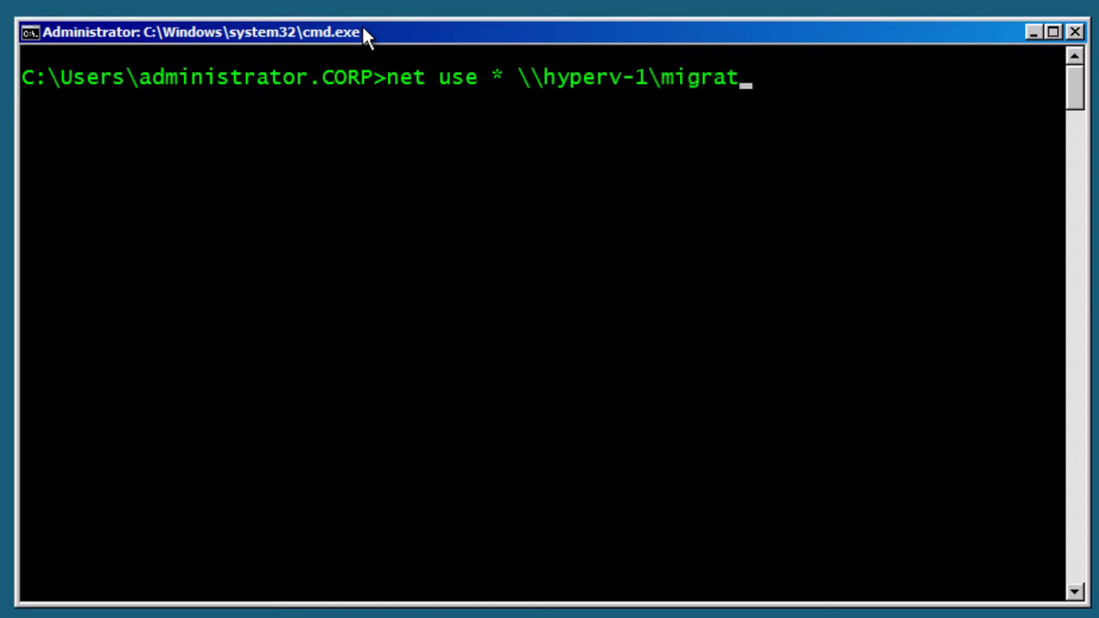
pyautogui.write('iondata')
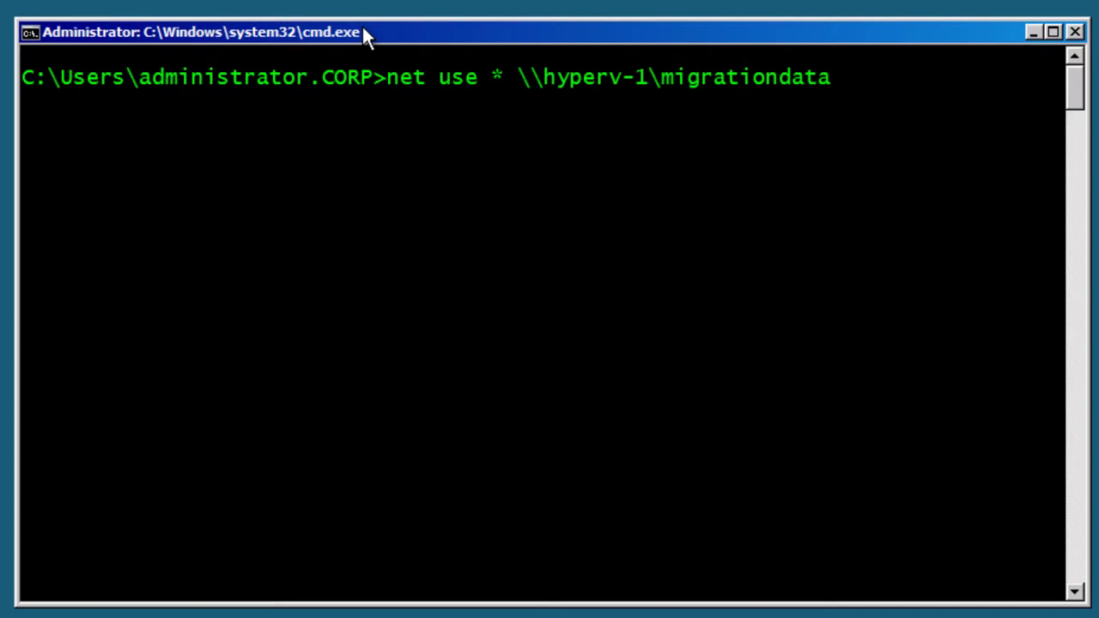
pyautogui.press('Return')
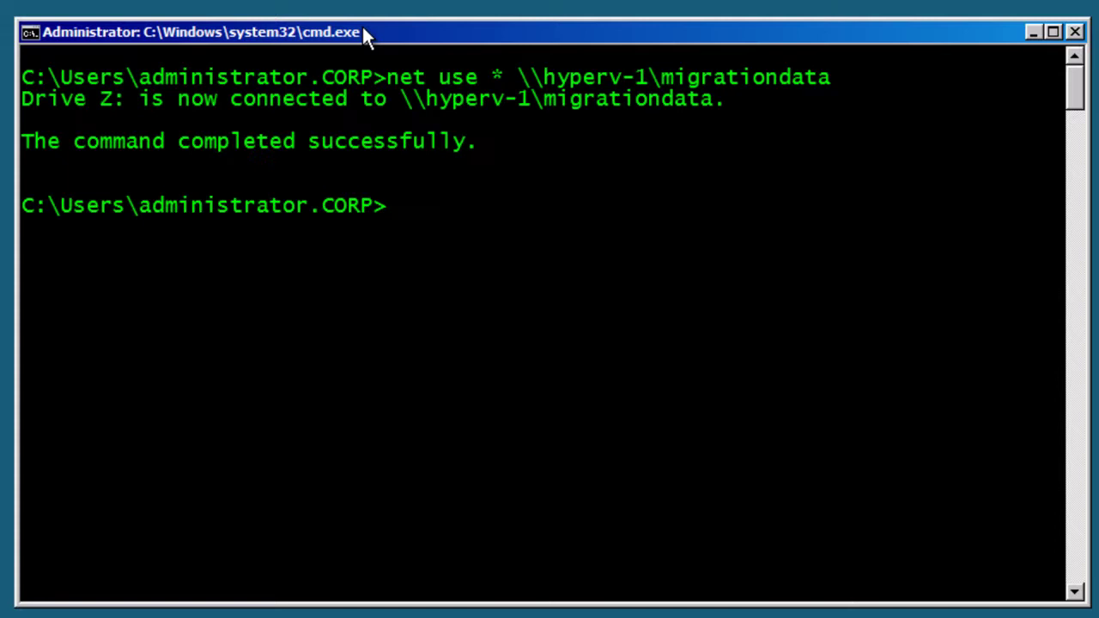
pyautogui.write('z:')
pyautogui.press('Return')
# Copy the .\cert folder to c:\source\cert using robocopy with the /z and /e options.
pyautogui.write('roocop')
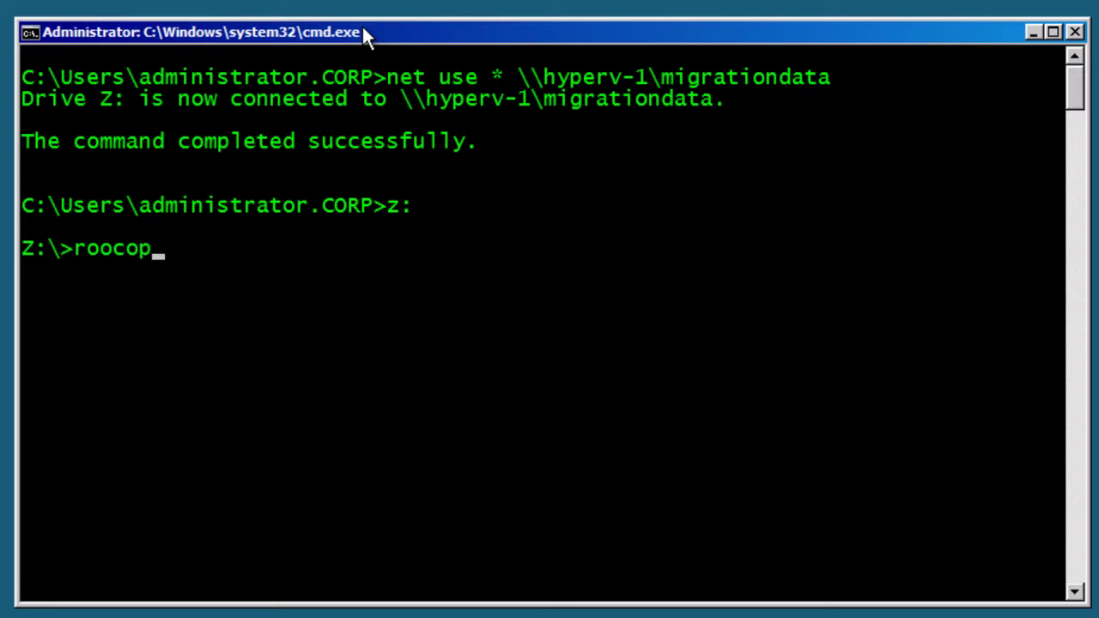
pyautogui.press('BackSpace')
pyautogui.press('BackSpace')
pyautogui.press('BackSpace')
pyautogui.press('BackSpace')
pyautogui.press('BackSpace')
pyautogui.write('o')
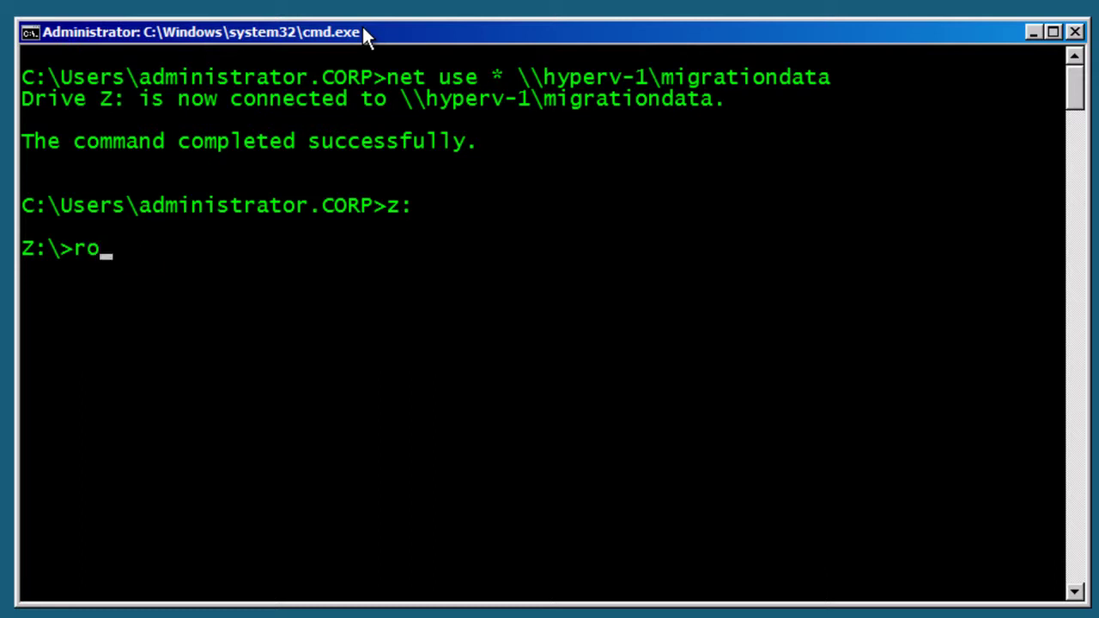
pyautogui.write('bocopy ')
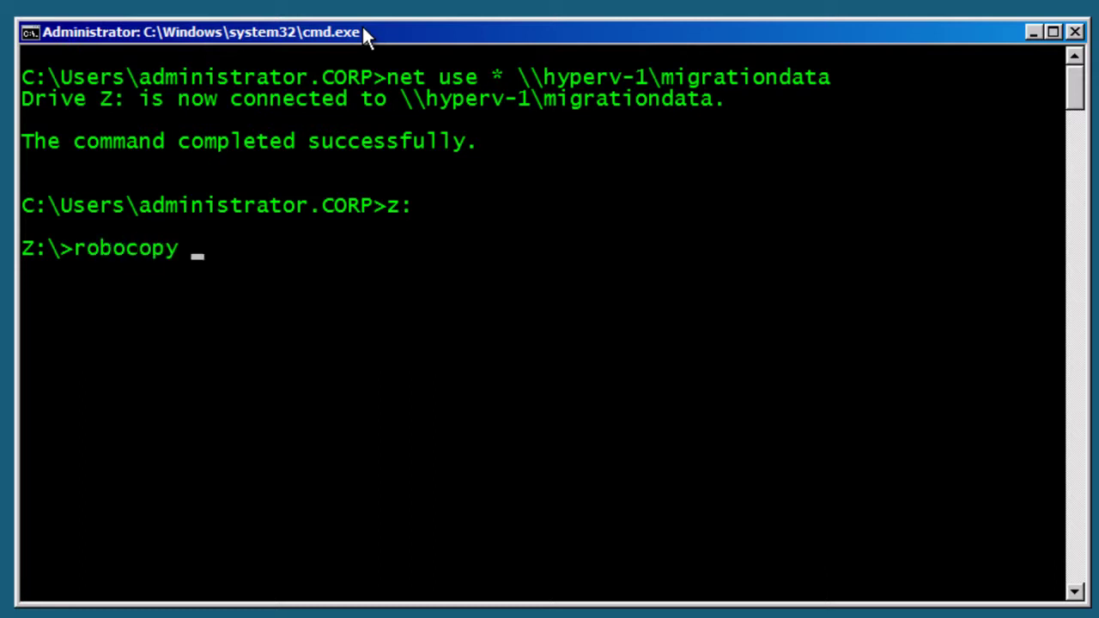
pyautogui.write('cert')
pyautogui.press('BackSpace')
pyautogui.press('BackSpace')
pyautogui.press('BackSpace')
pyautogui.press('BackSpace')
pyautogui.write('.\\cert')
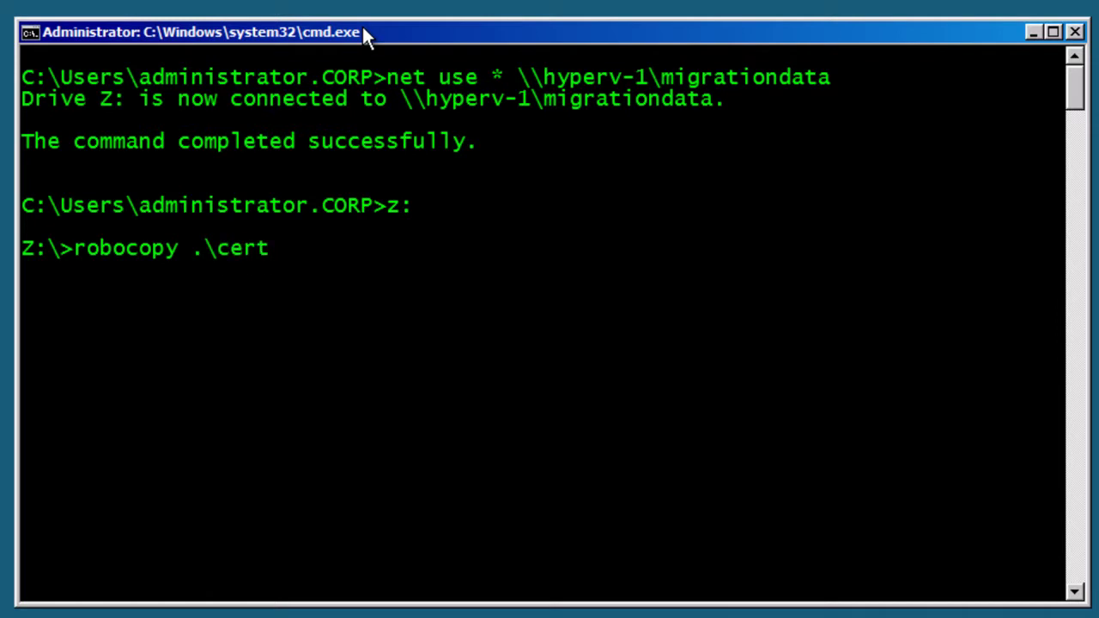
pyautogui.write(' c:\\source\\cert')
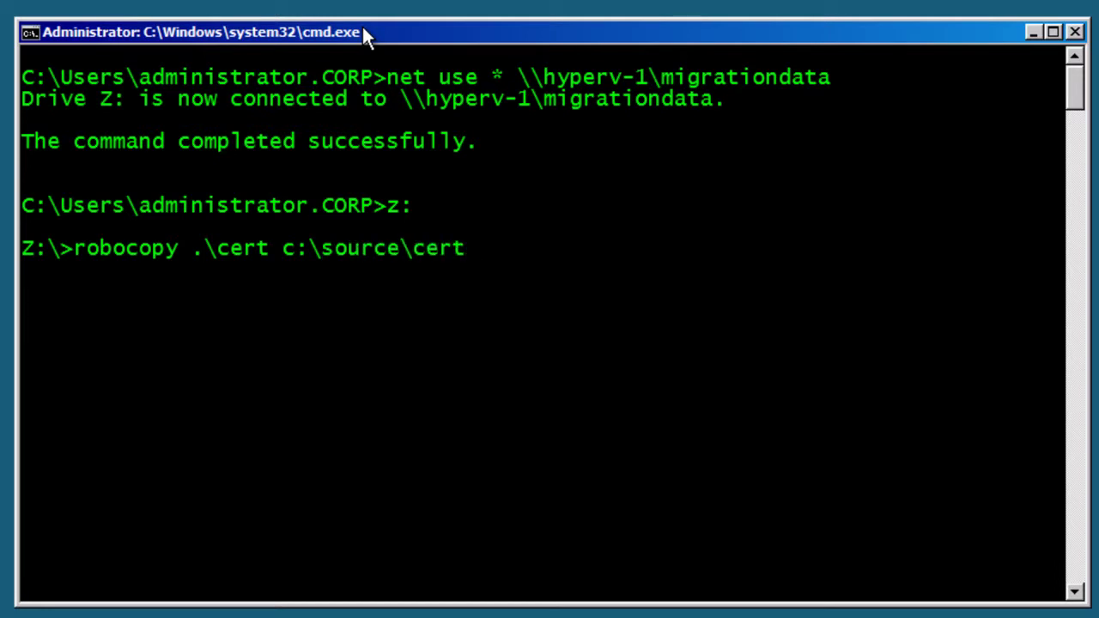
pyautogui.write('/z /e')
pyautogui.press('Return')
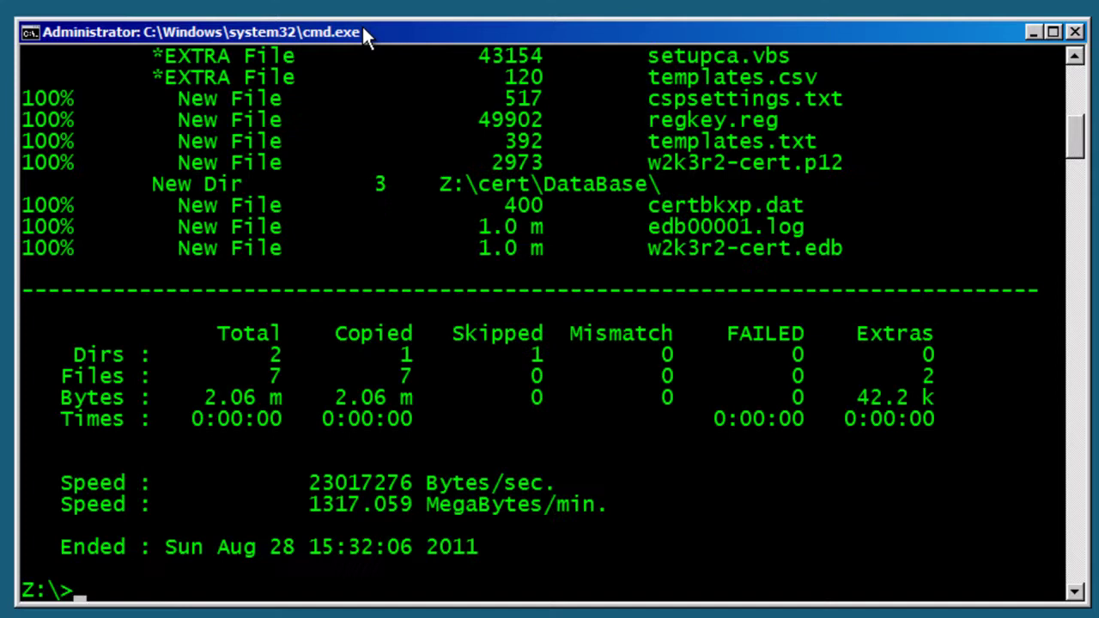
# Switch to drive C: and change the working directory to C:\source\cert.
pyautogui.write('c:')
pyautogui.press('Return')
pyautogui.write('cd\\')
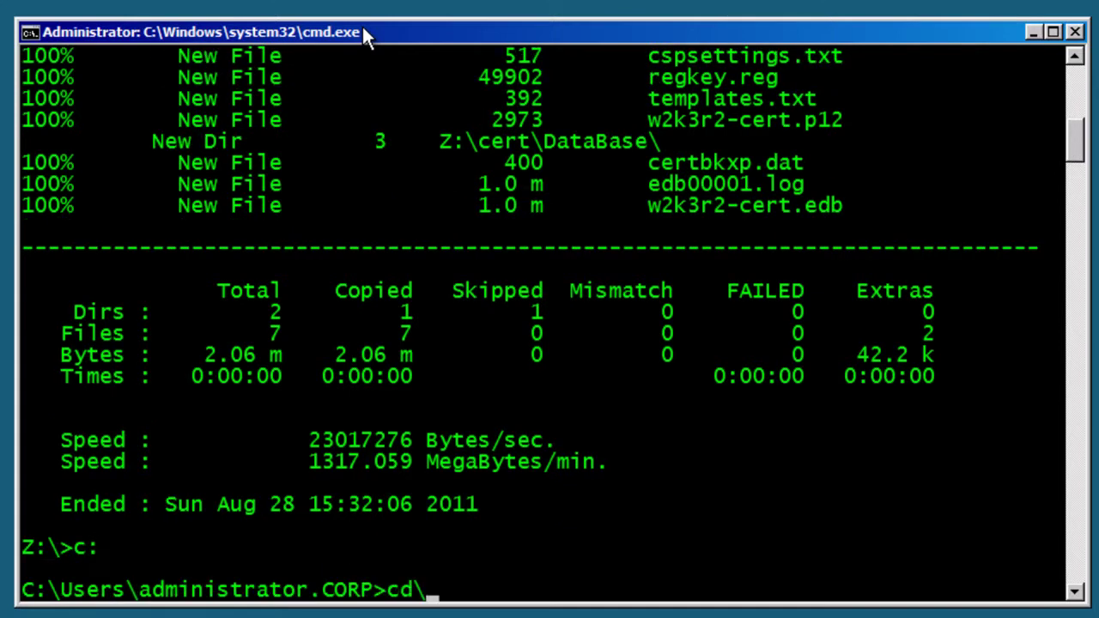
pyautogui.write('source')
pyautogui.press('Return')
pyautogui.write('cd cer')
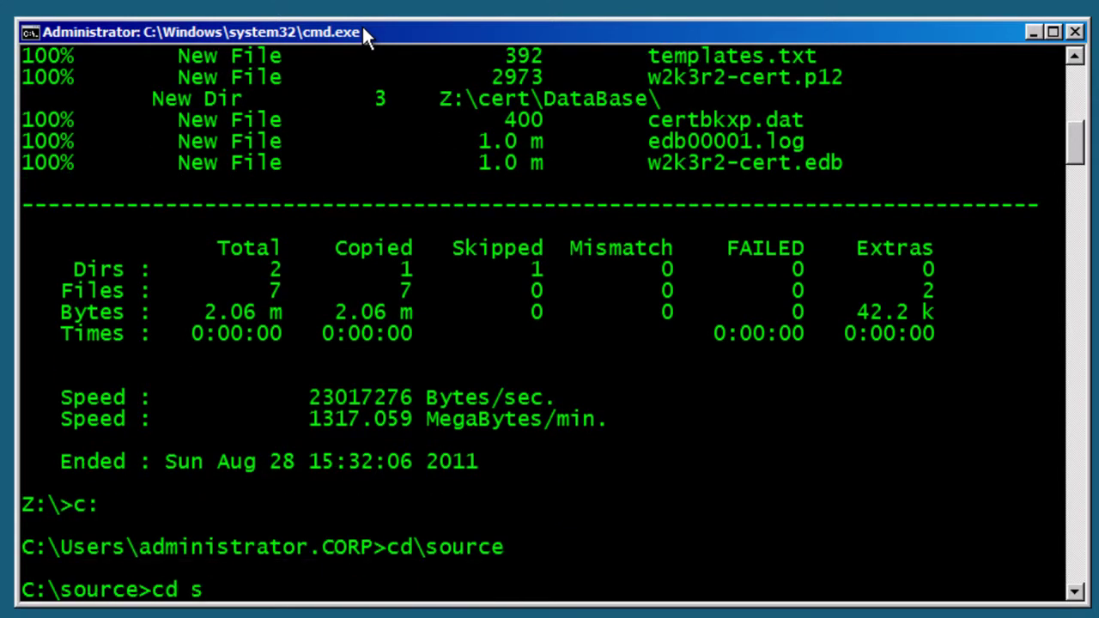
pyautogui.write('t')
pyautogui.press('Return')
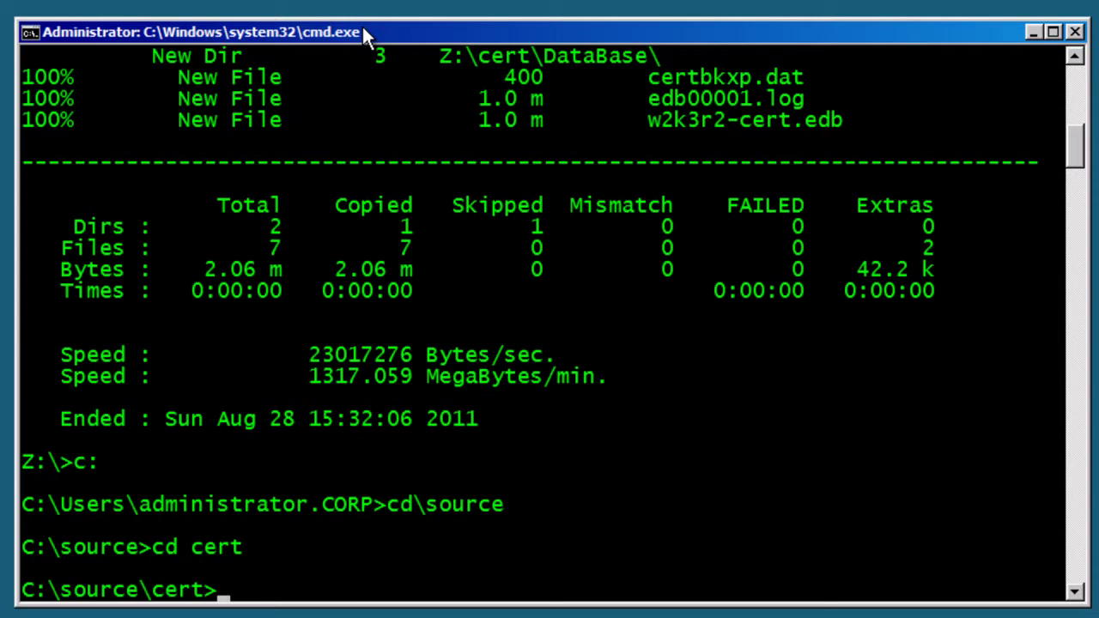
# Try to import "w2k8r2-cert.p12" with certutil -importpfx, entering the PFX password.
pyautogui.write('certutil')
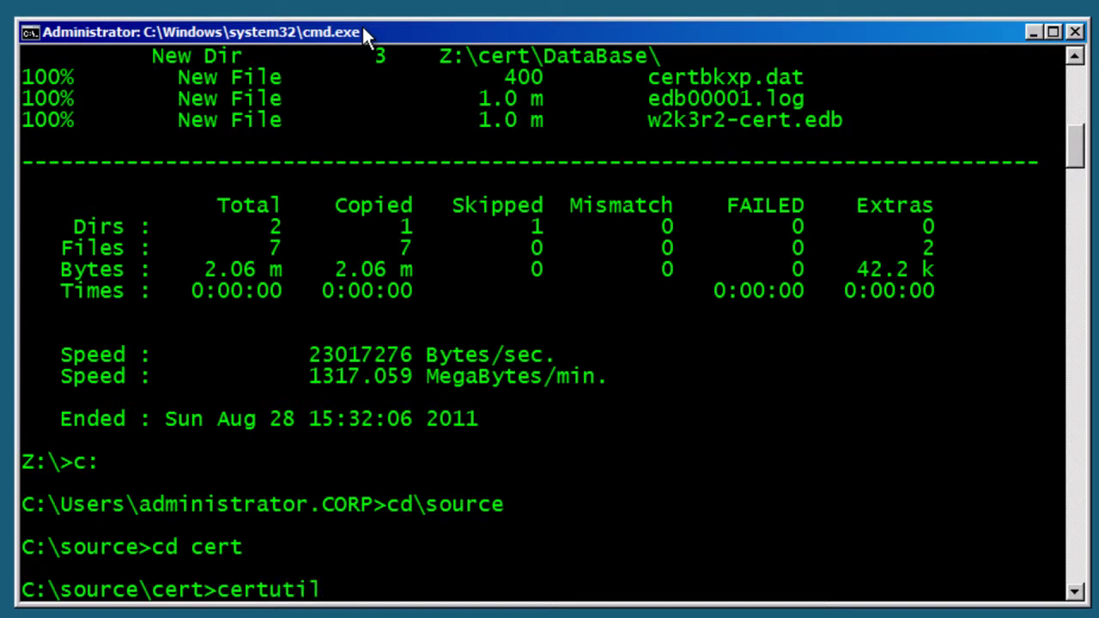
pyautogui.write(' -impo')
pyautogui.press('BackSpace')
pyautogui.write('import')
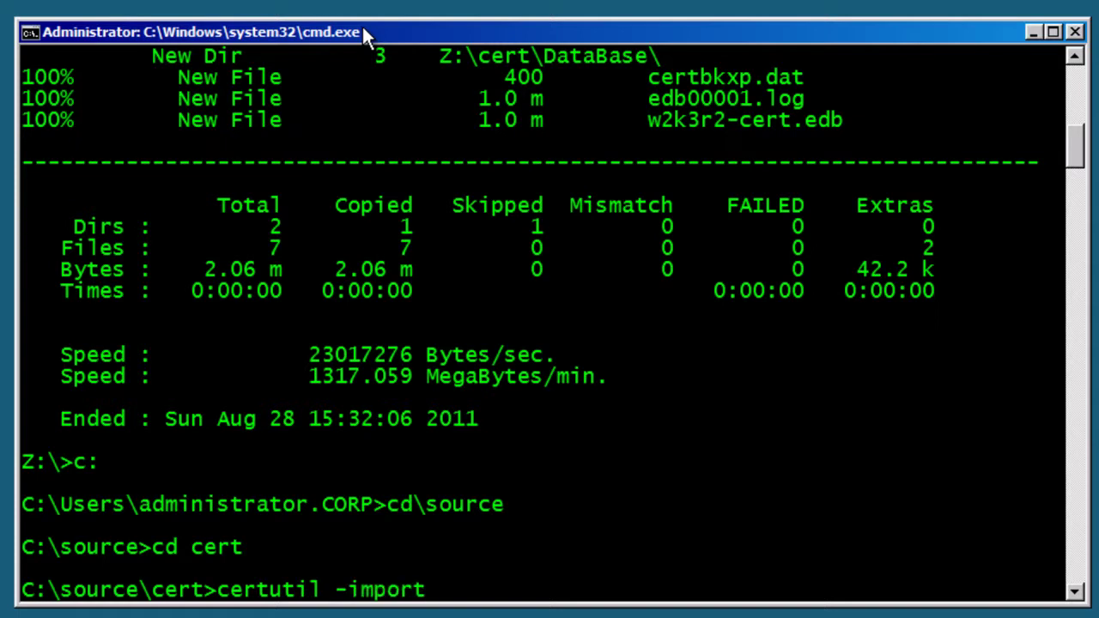
pyautogui.write('pfx "w2k8r')
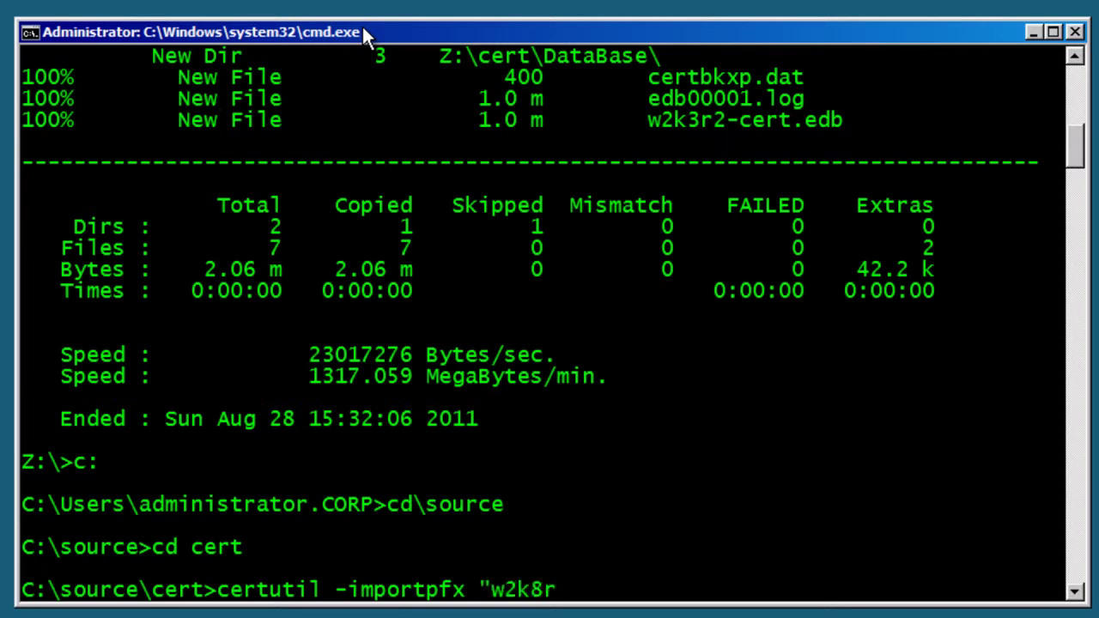
pyautogui.write('2-cert')
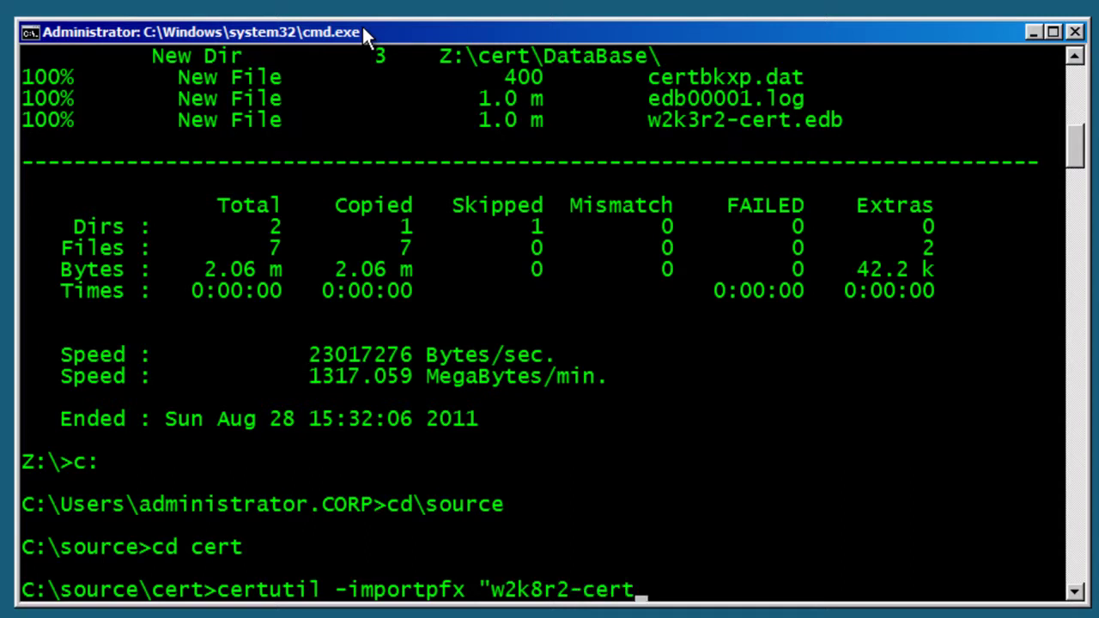
pyautogui.write('.p12"')
pyautogui.press('Return')
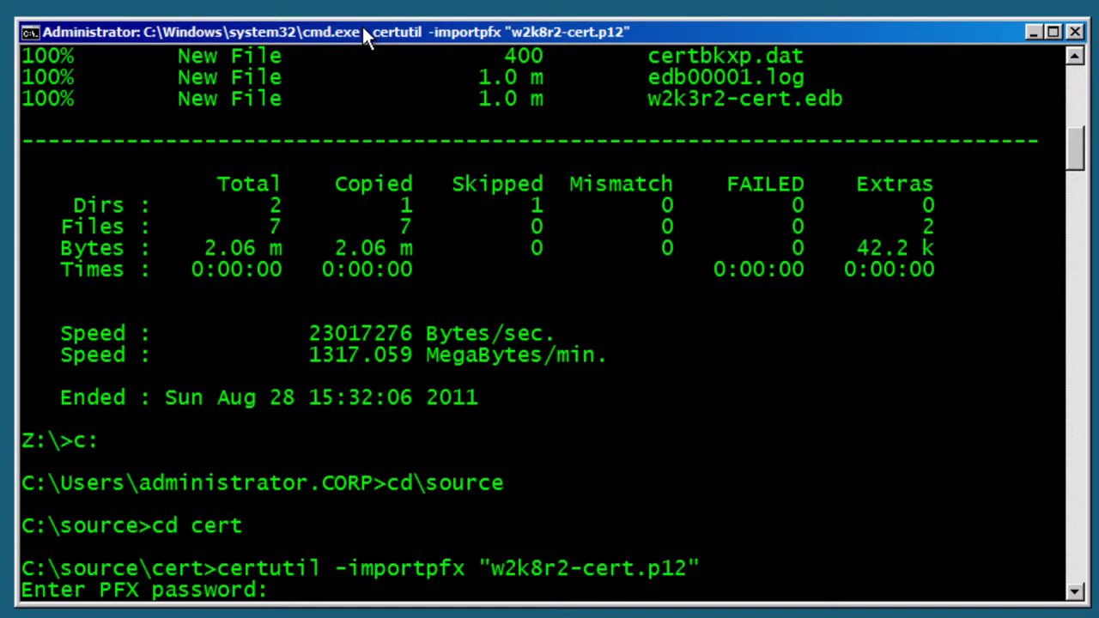
pyautogui.press('Return')
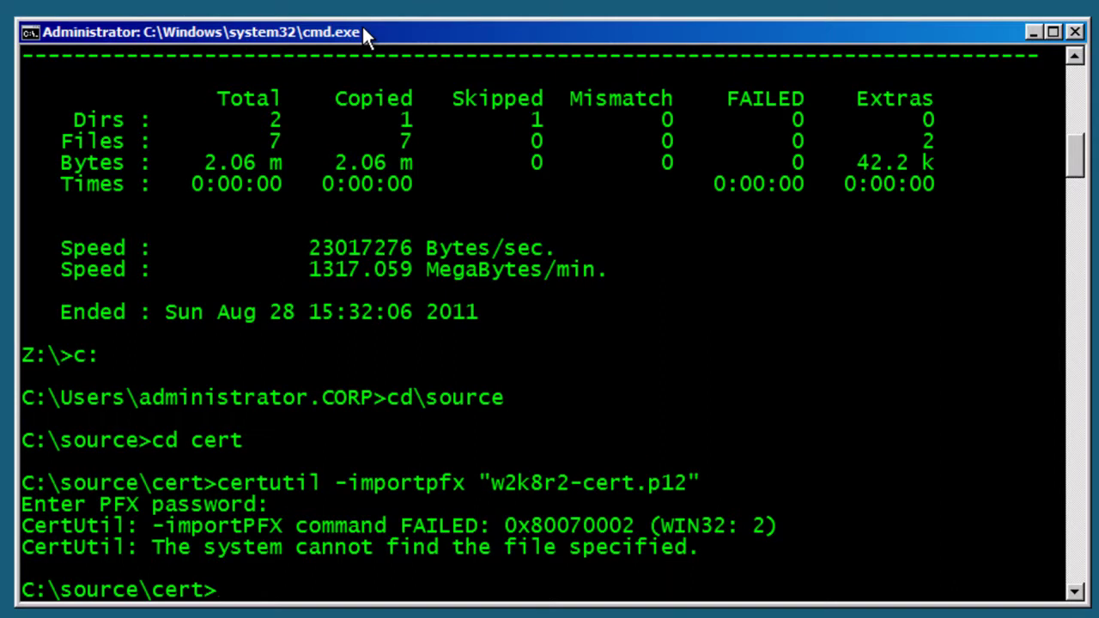
# List the files in C:\source\cert and import "w2k3r2-cert.p12" with certutil -importpfx, entering the PFX password.
pyautogui.write('dir')
pyautogui.press('Return')
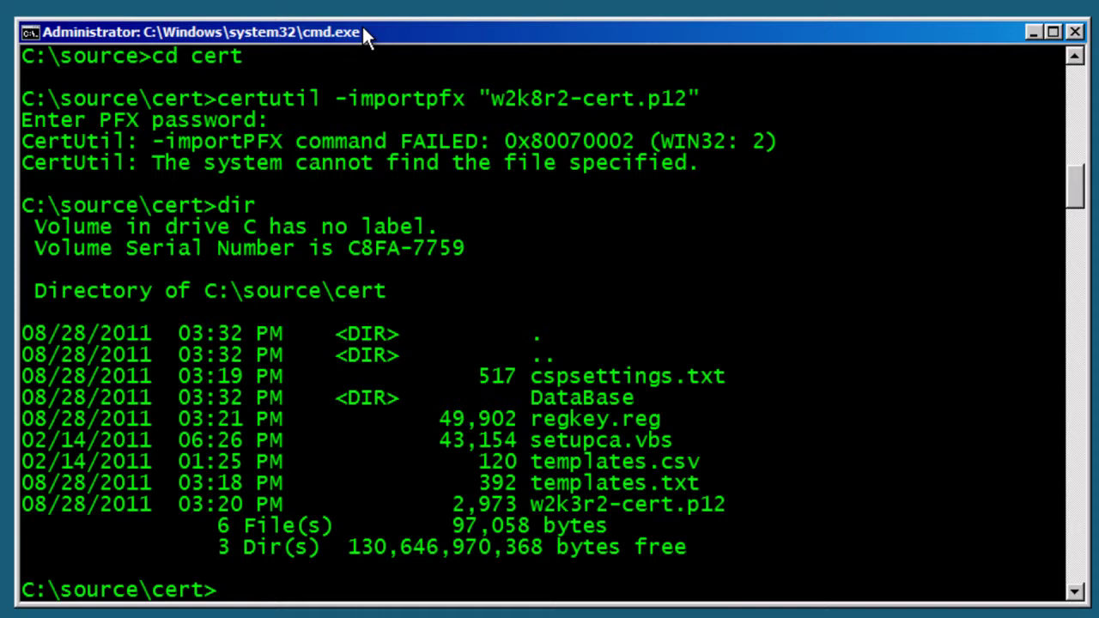
pyautogui.press('Up')
pyautogui.press('Up')
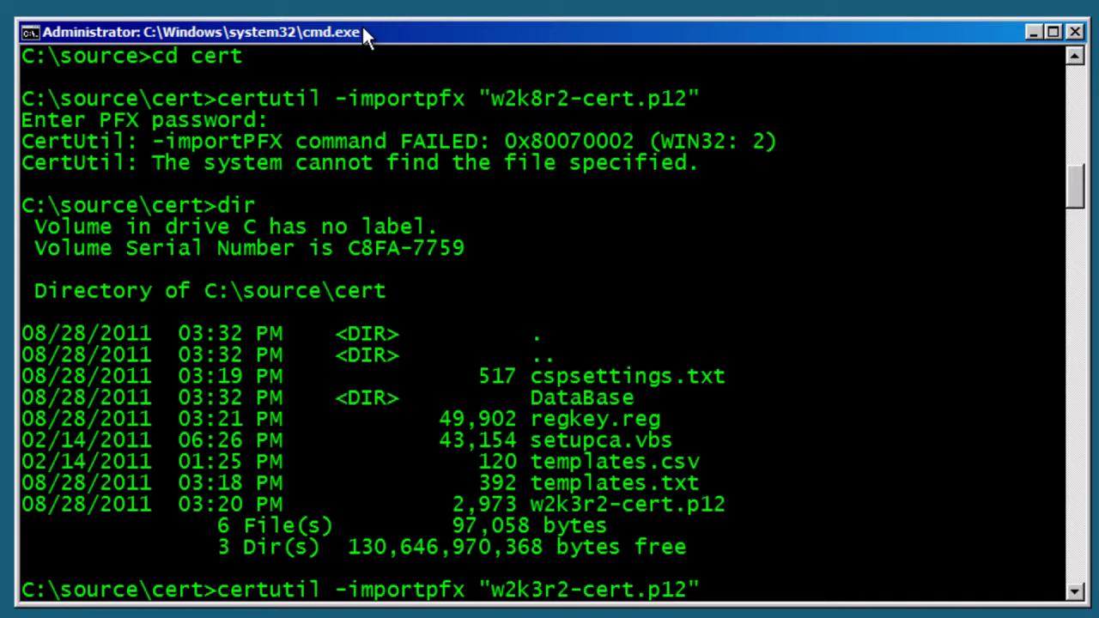
pyautogui.press('Return')
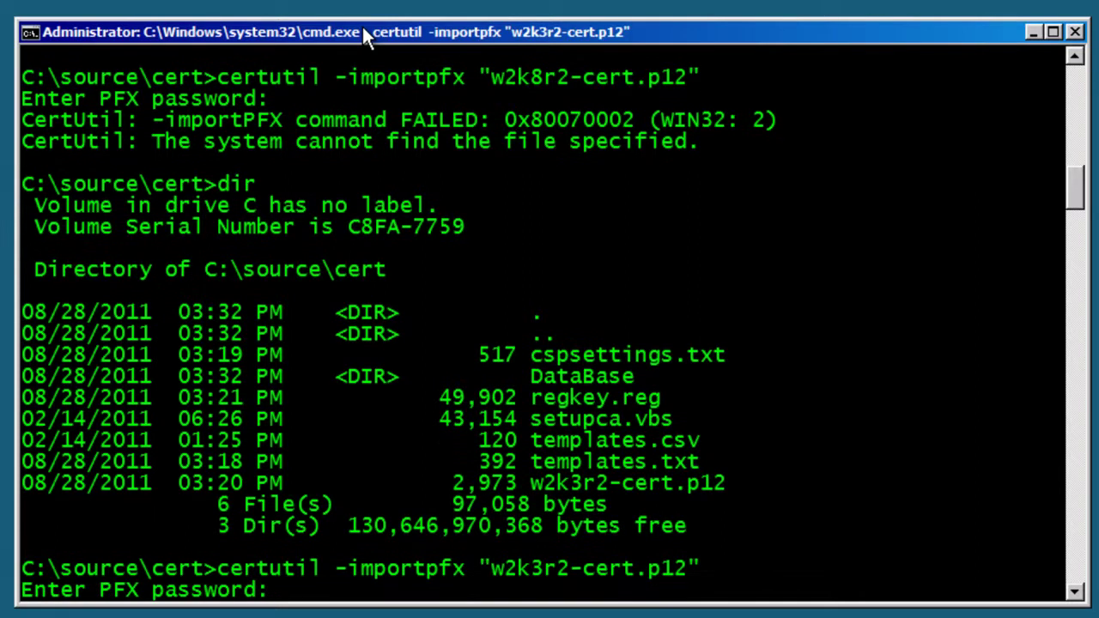
pyautogui.press('Return')
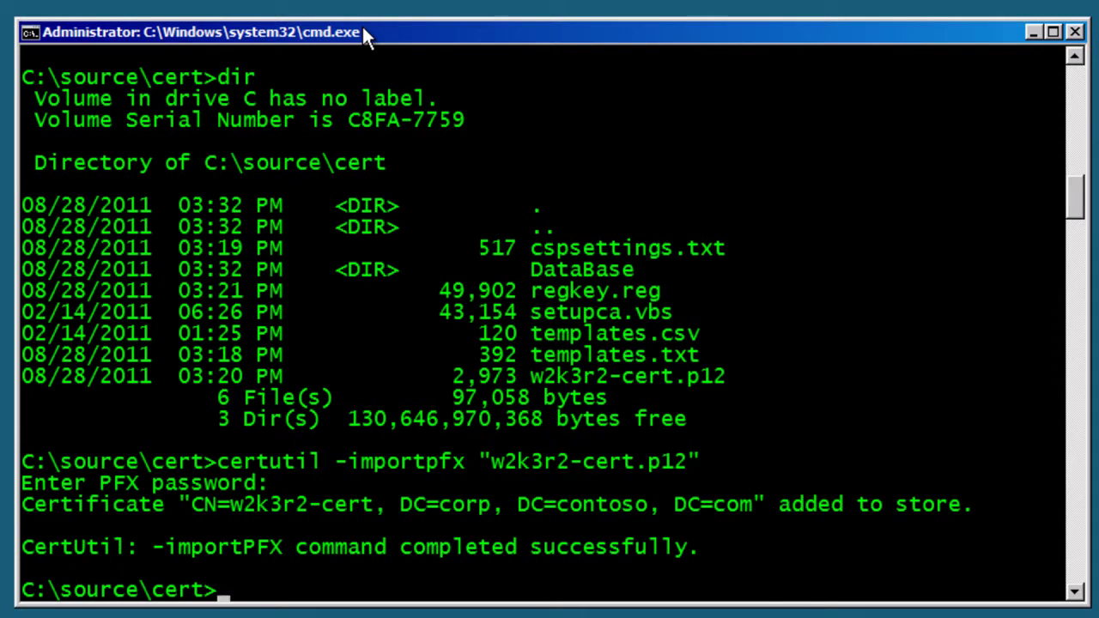
# Look up the key containers in the personal certificate store with certutil -store my | find "Key Container".
pyautogui.write('certutil')
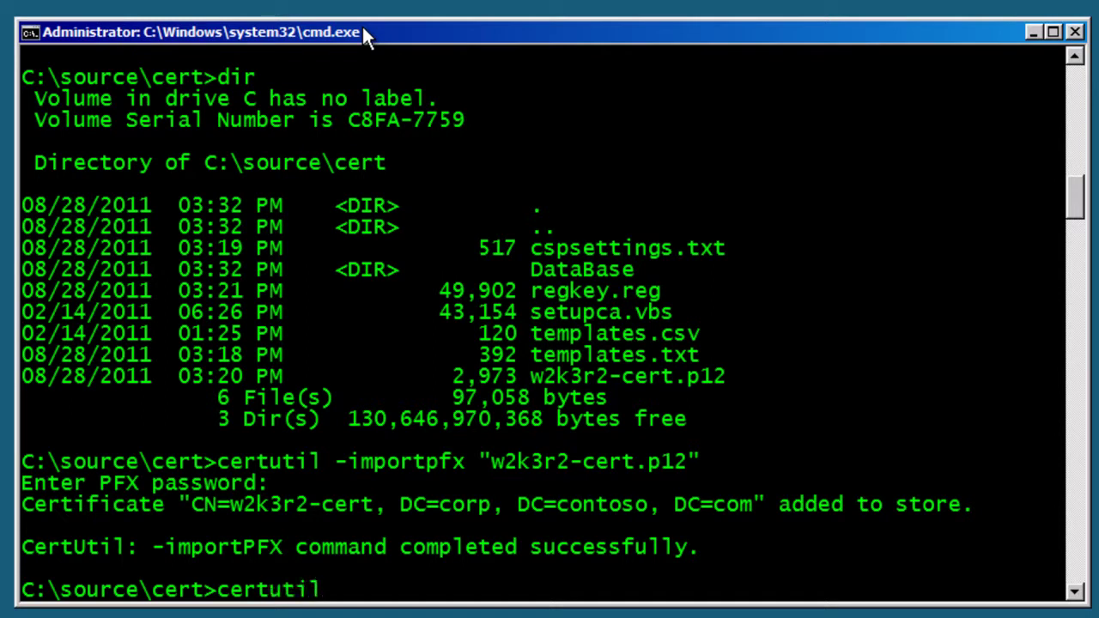
pyautogui.write(' -store my')
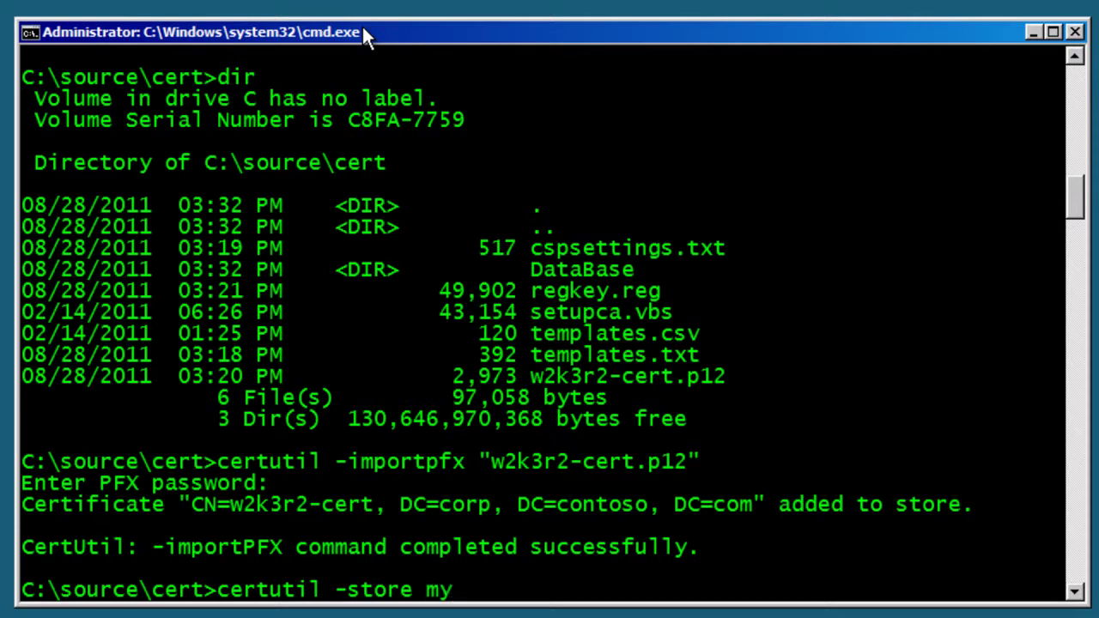
pyautogui.write(' | find "K')
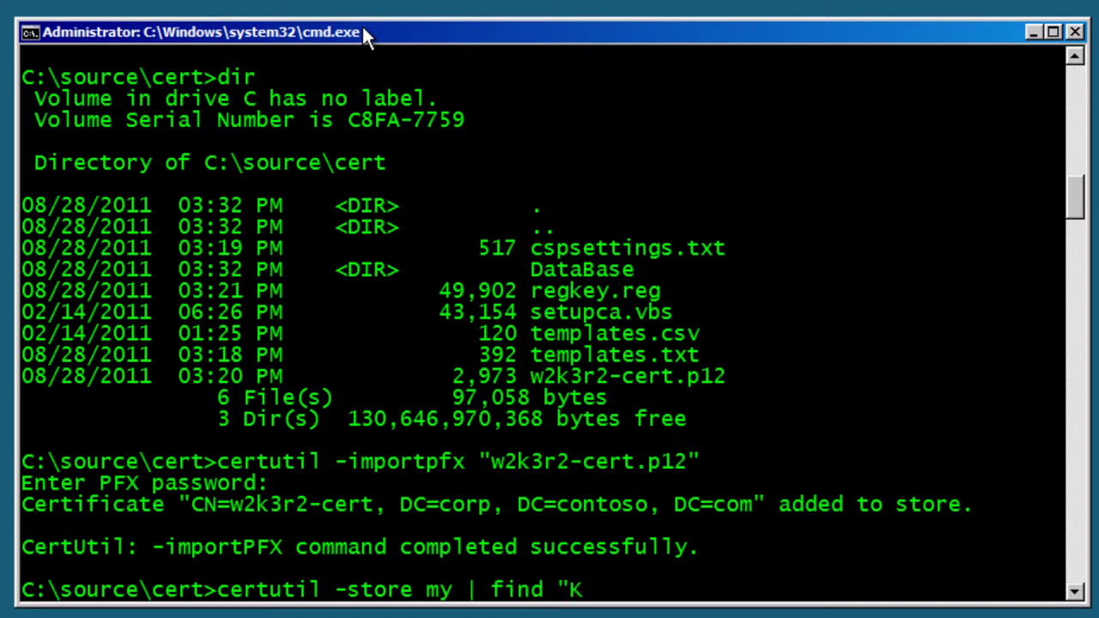
pyautogui.write('ey Container')
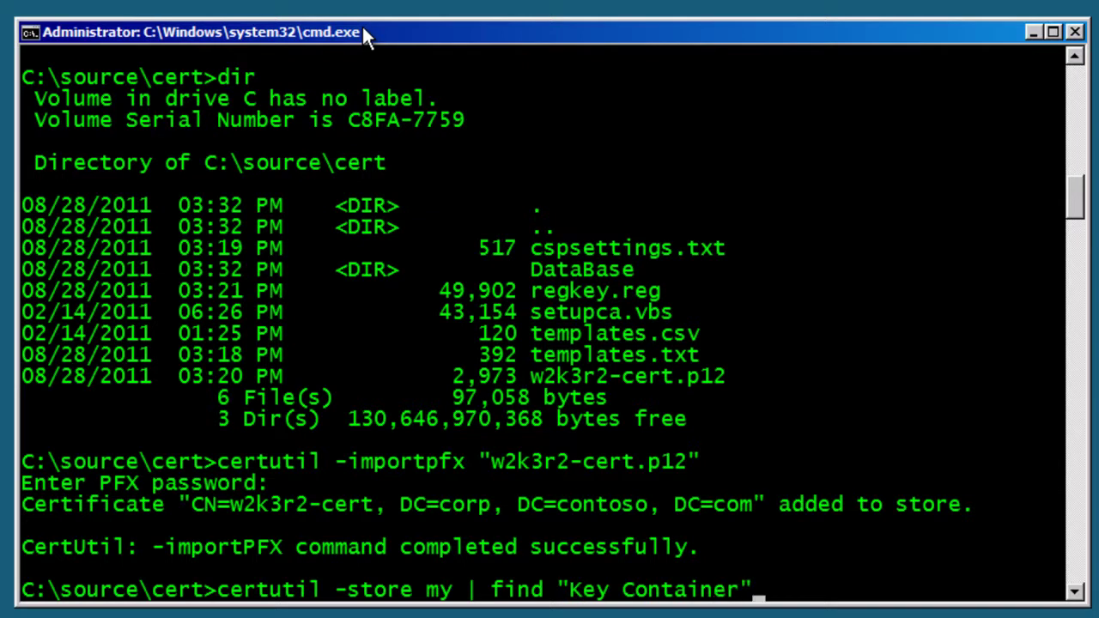
pyautogui.write('"')
pyautogui.press('Return')
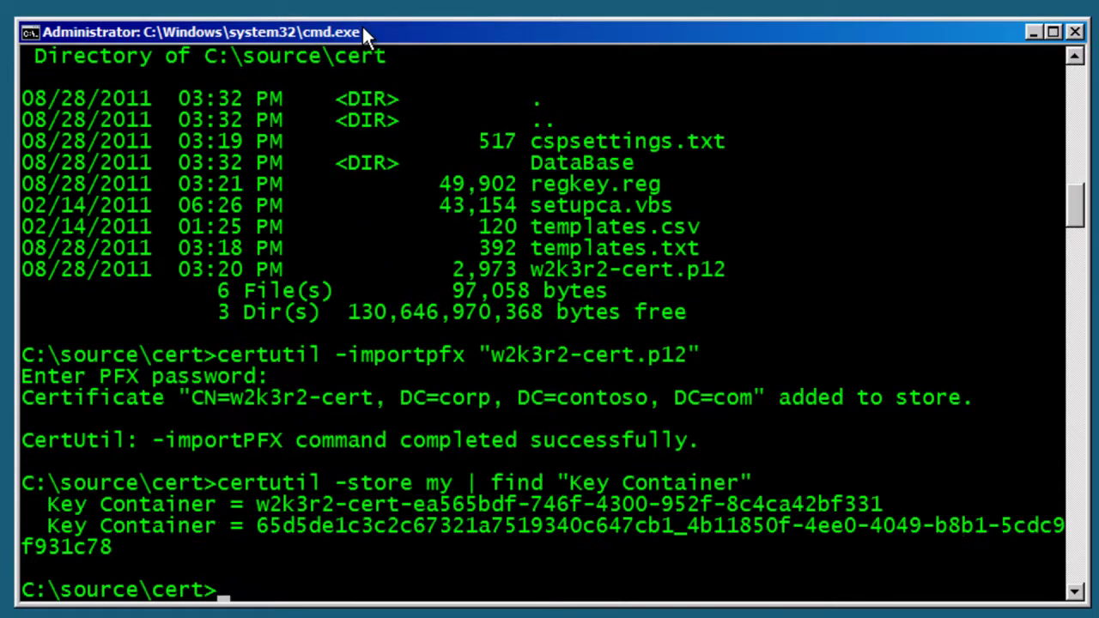
# Copy the key container name that starts with w2k3r2-cert from the command output.
pyautogui.click(30, 31)
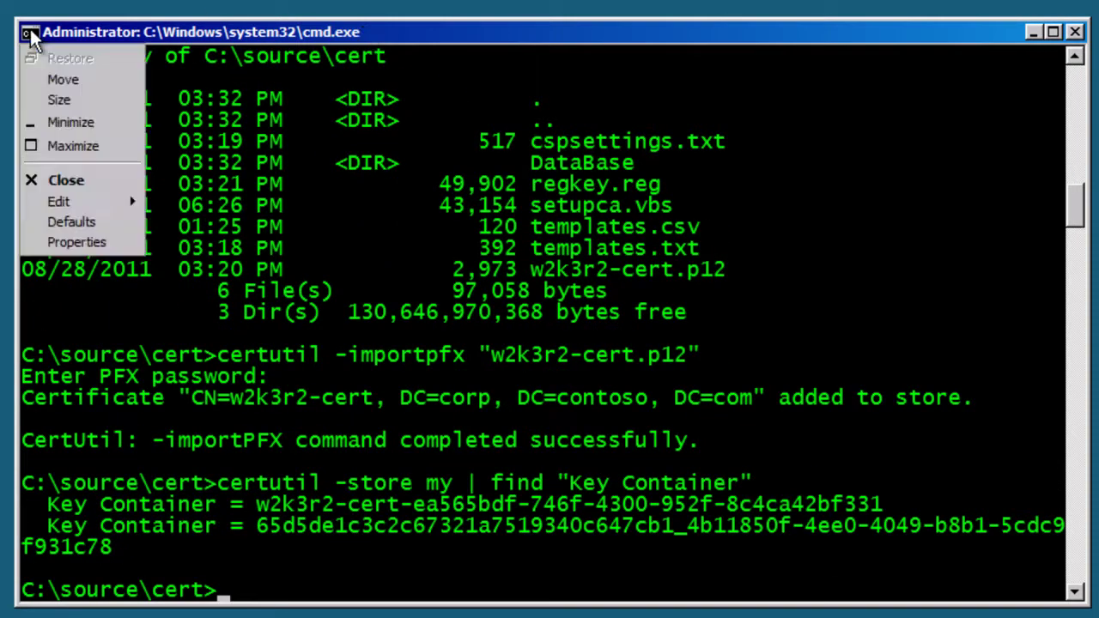
pyautogui.moveTo(64, 206)
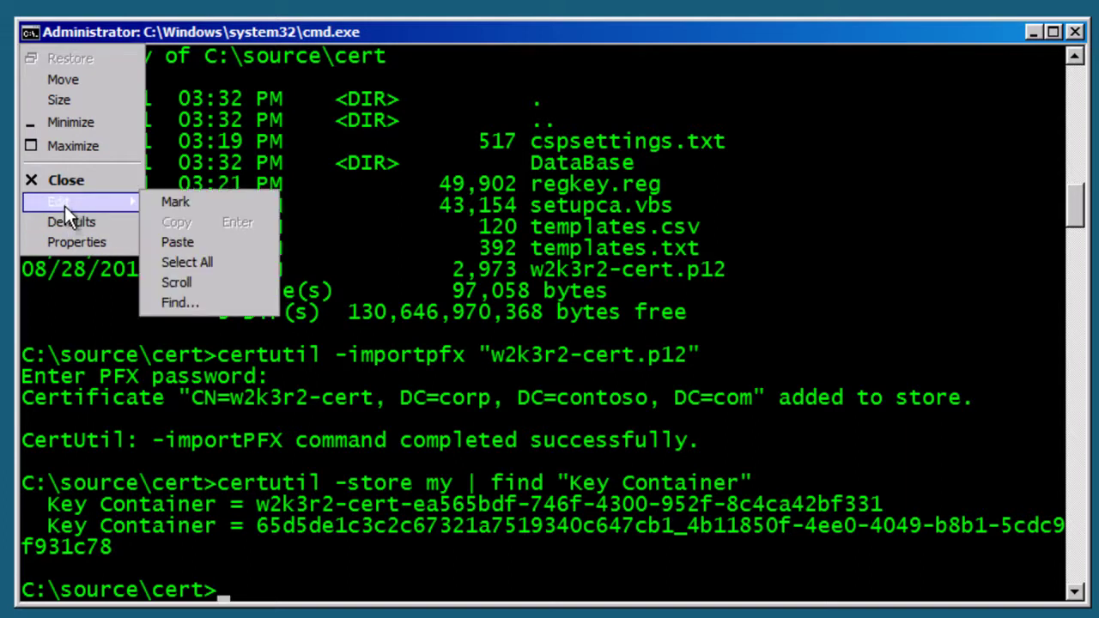
pyautogui.click(184, 204)
pyautogui.moveTo(259, 505); pyautogui.dragTo(878, 508)
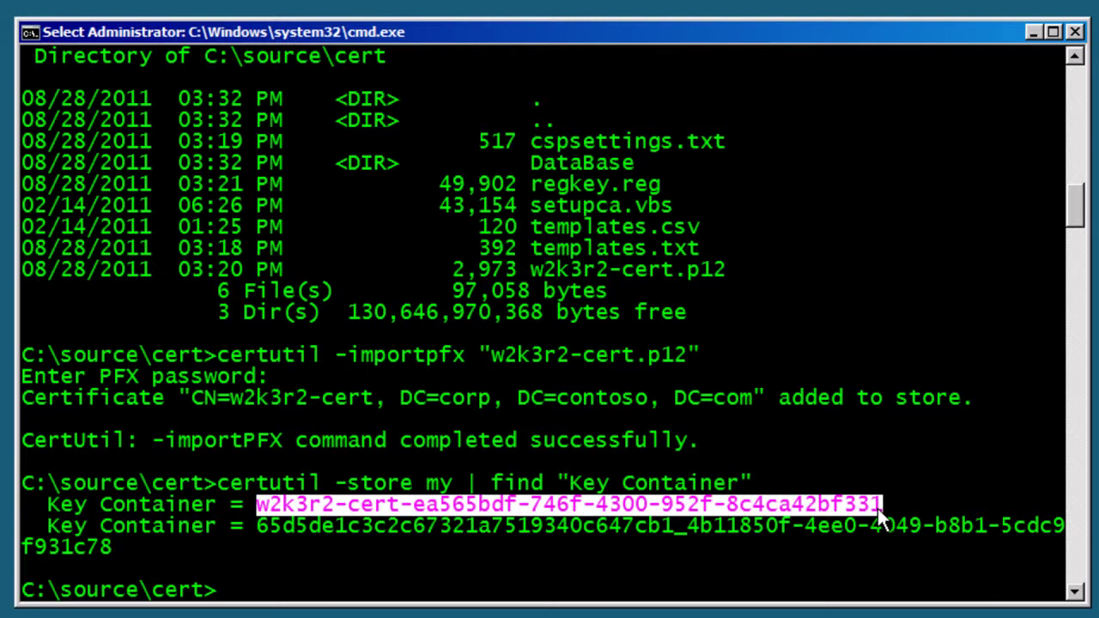
pyautogui.press('Return')
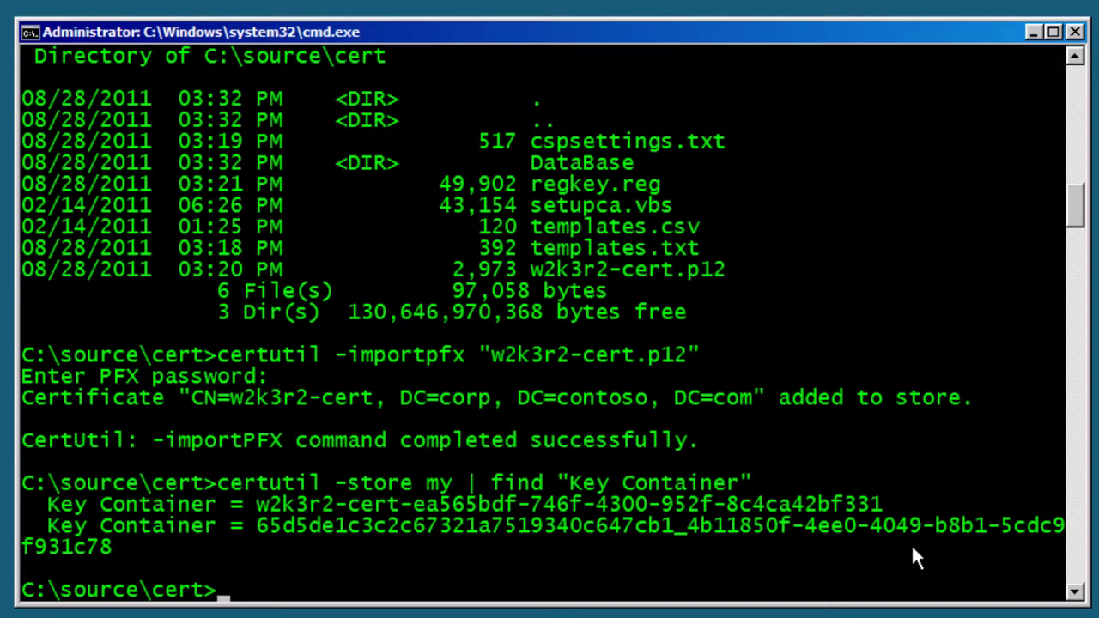
# Open setupca.vbs in Notepad, and install the CA by running cscript setupca.vbs /IE /RC /SN with the copied key container name in quotes.
pyautogui.write('notepad setupca.vbs')
pyautogui.press('Return')
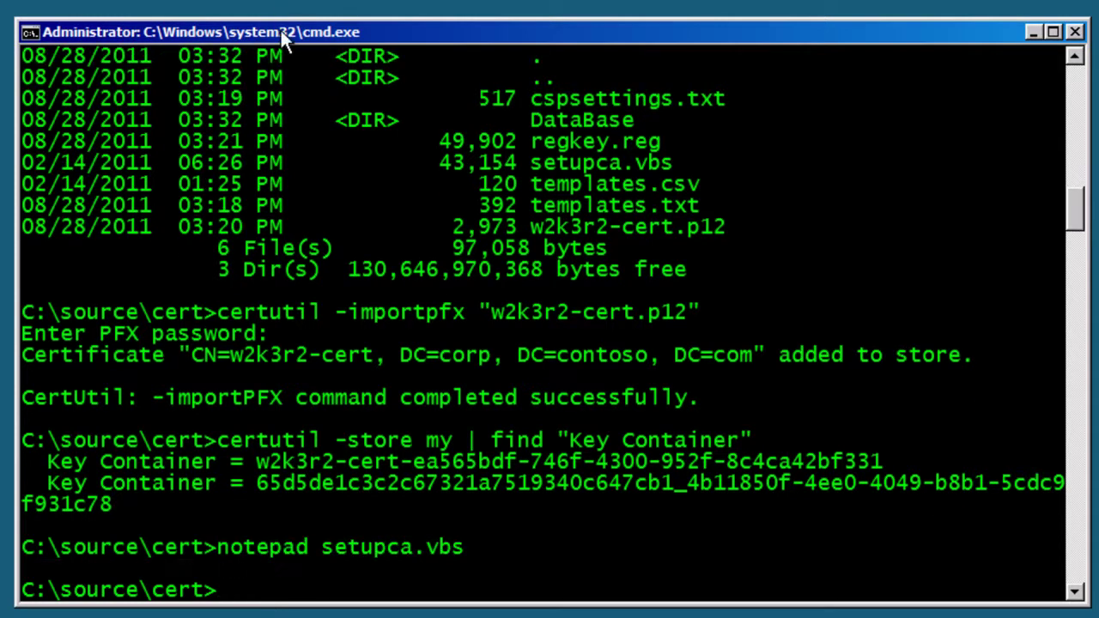
pyautogui.write('cscript')
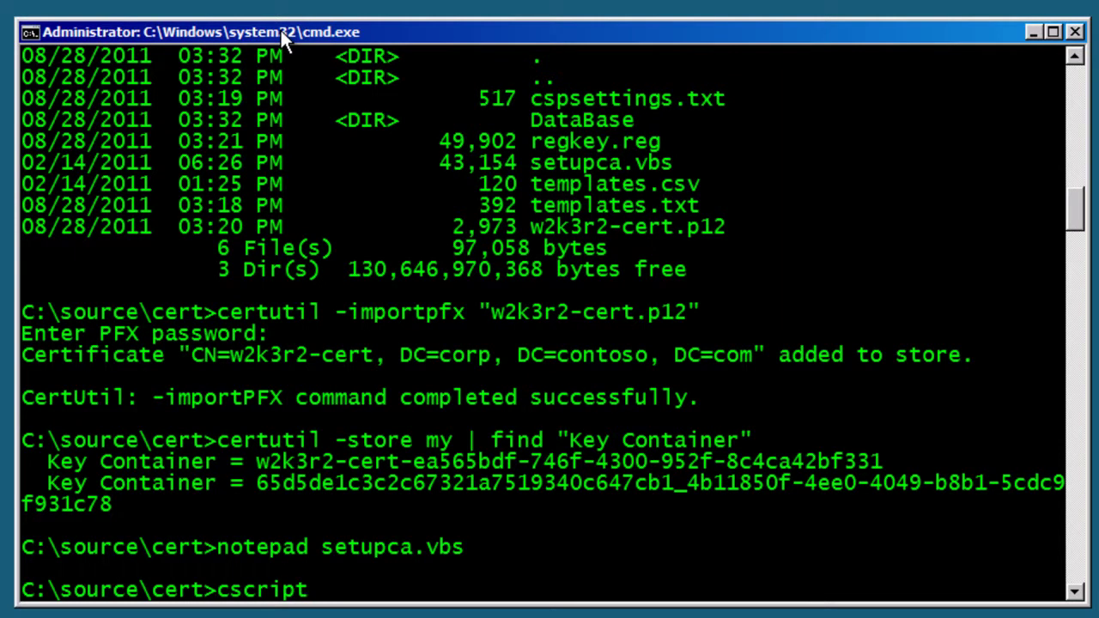
pyautogui.write(' setupca')
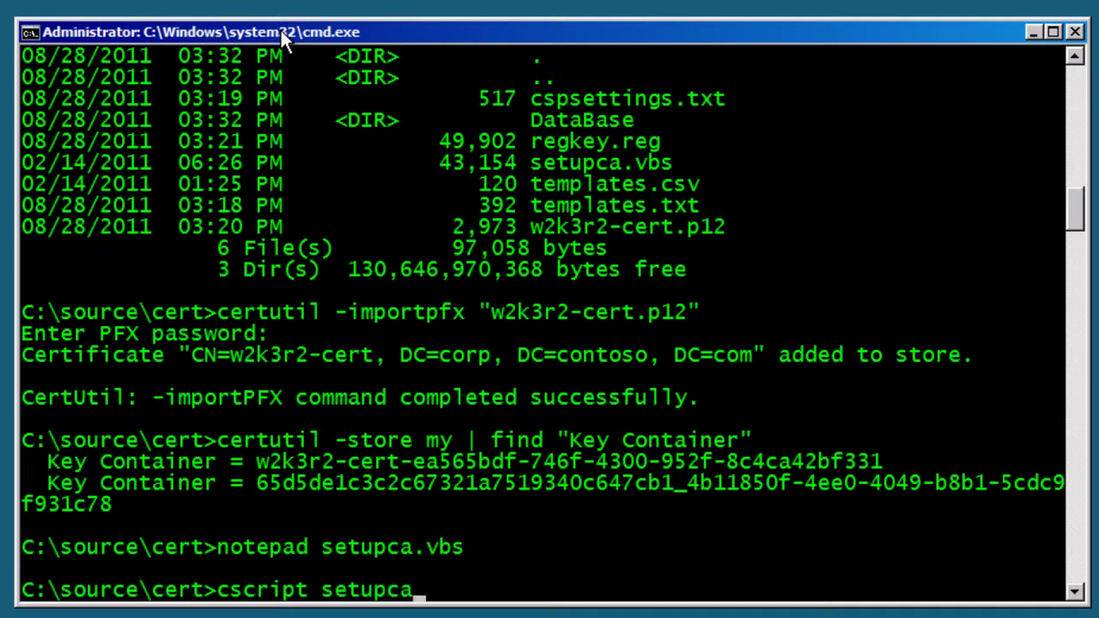
pyautogui.write('.vbs /IE')
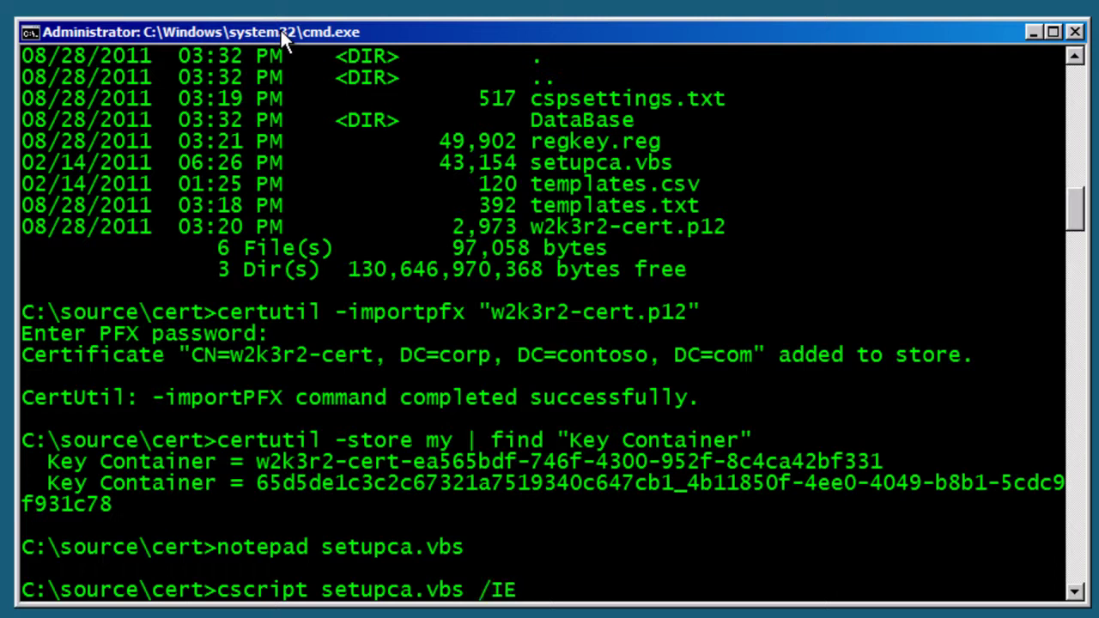
pyautogui.write(' /RC /SN "')
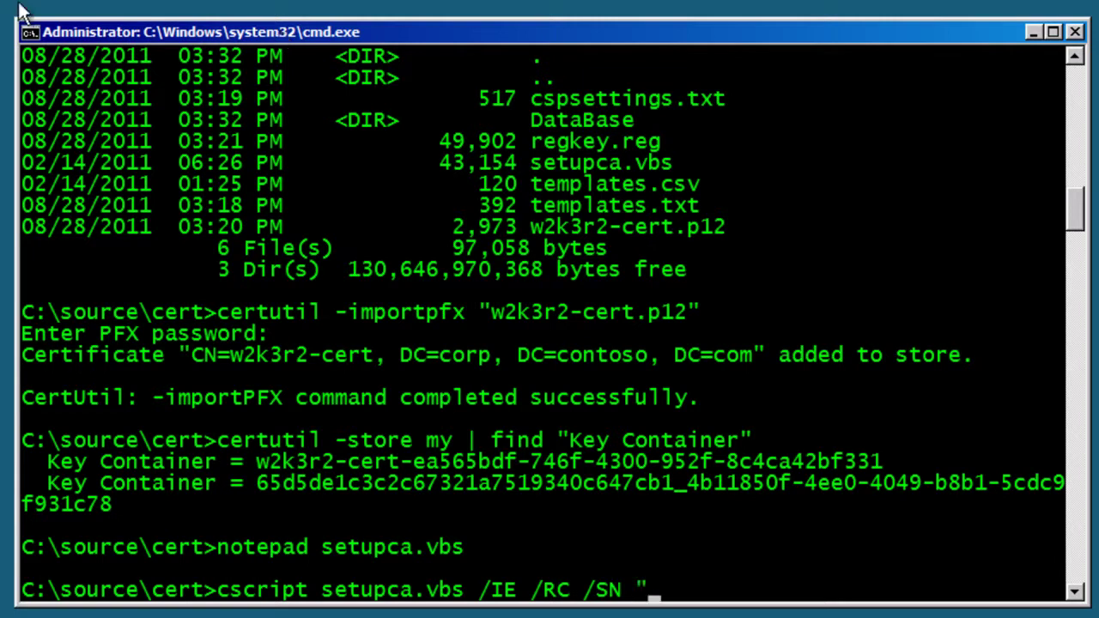
pyautogui.click(30, 32)
pyautogui.moveTo(66, 199)
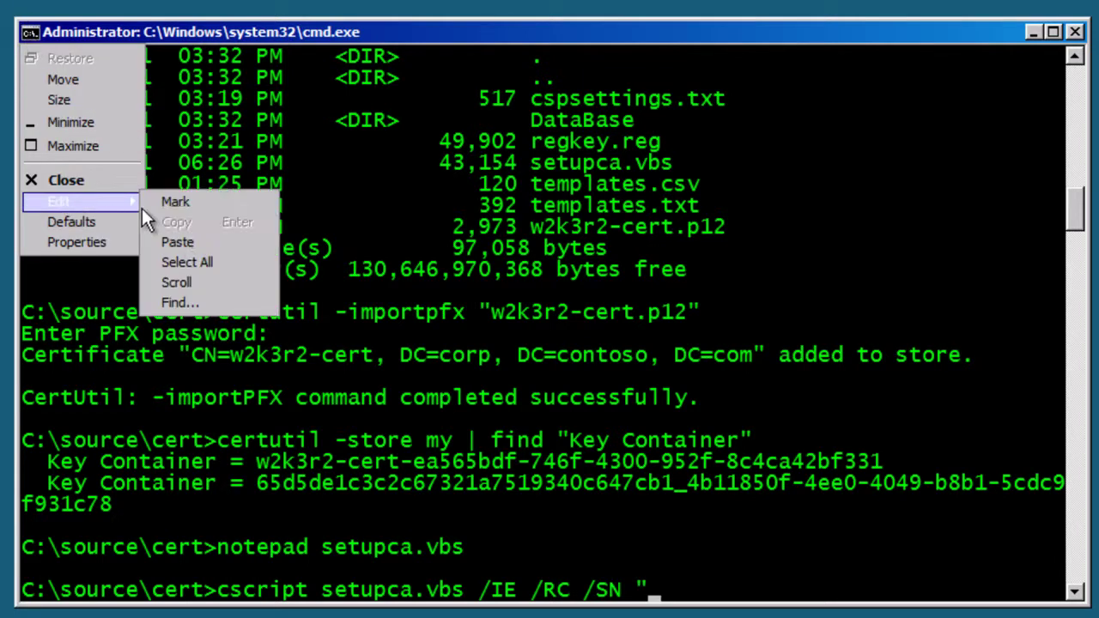
pyautogui.click(197, 239)
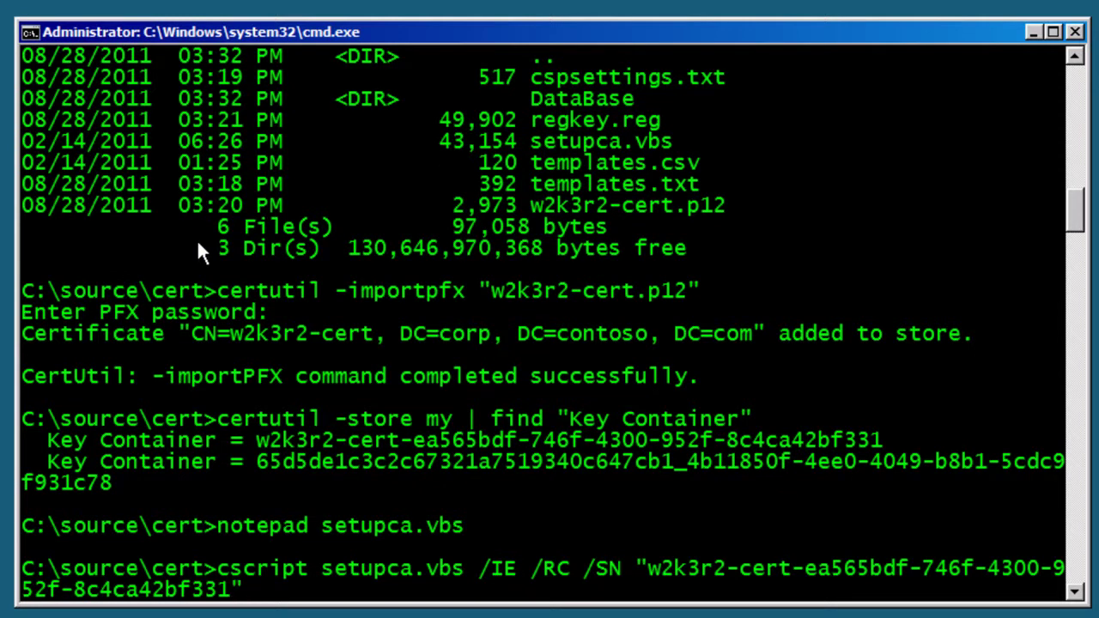
pyautogui.press('Return')
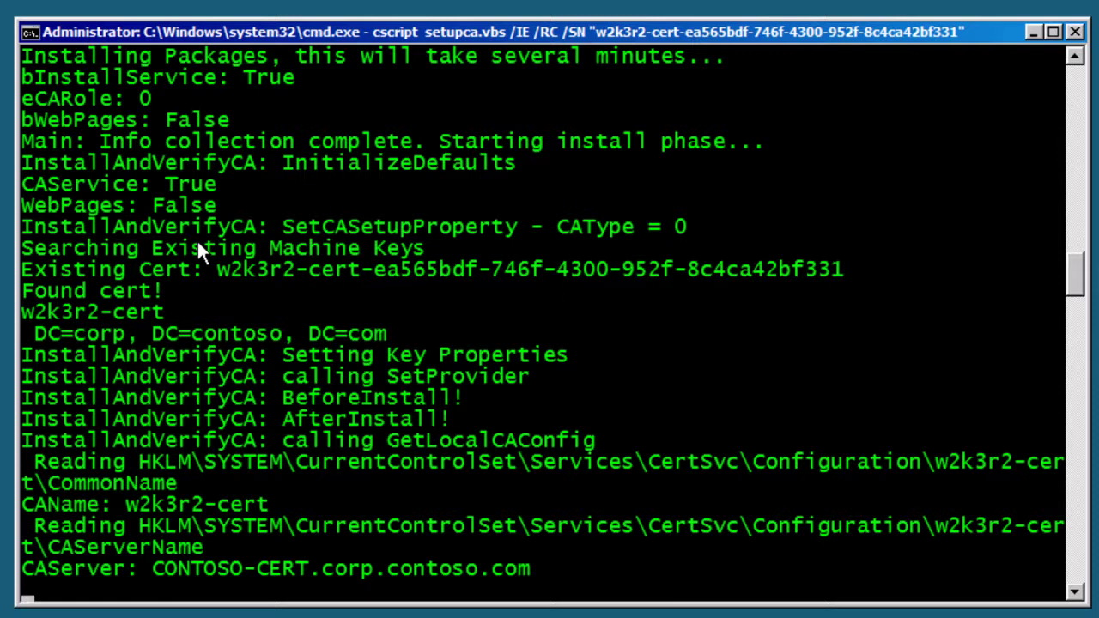
# Stop the Active Directory Certificate Services service with net stop certsvc.
pyautogui.write('net stop')
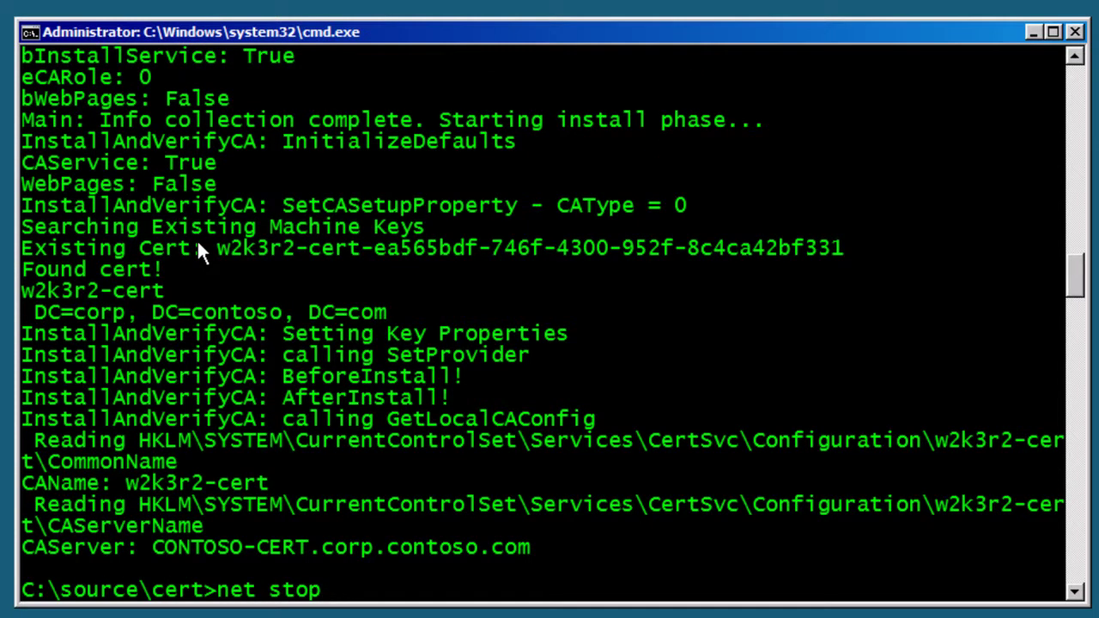
pyautogui.write(' certsvc')
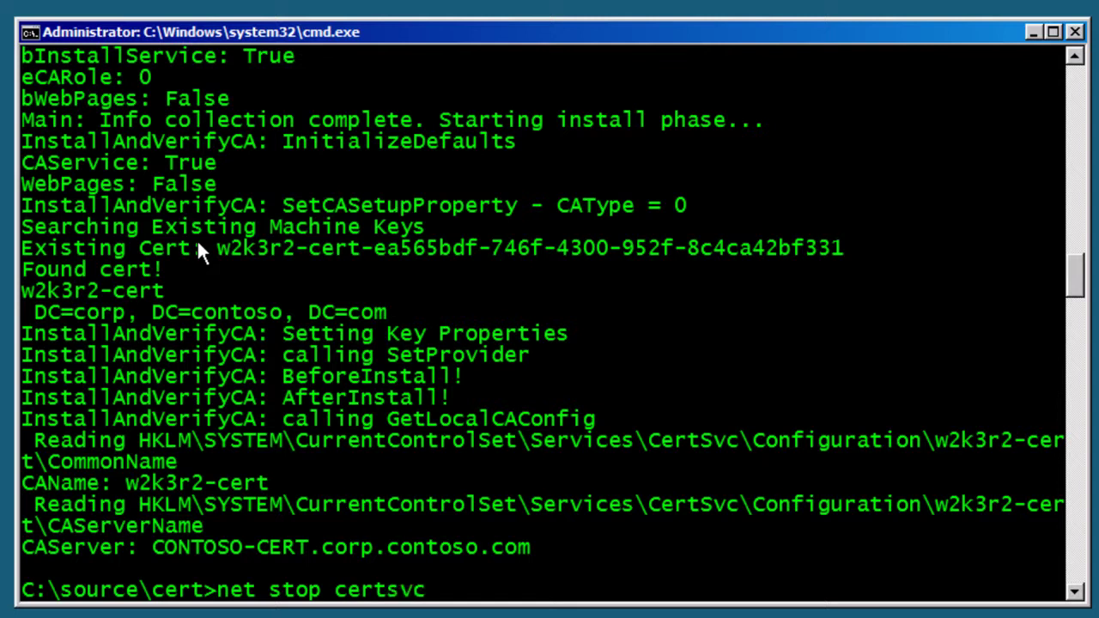
pyautogui.press('Return')
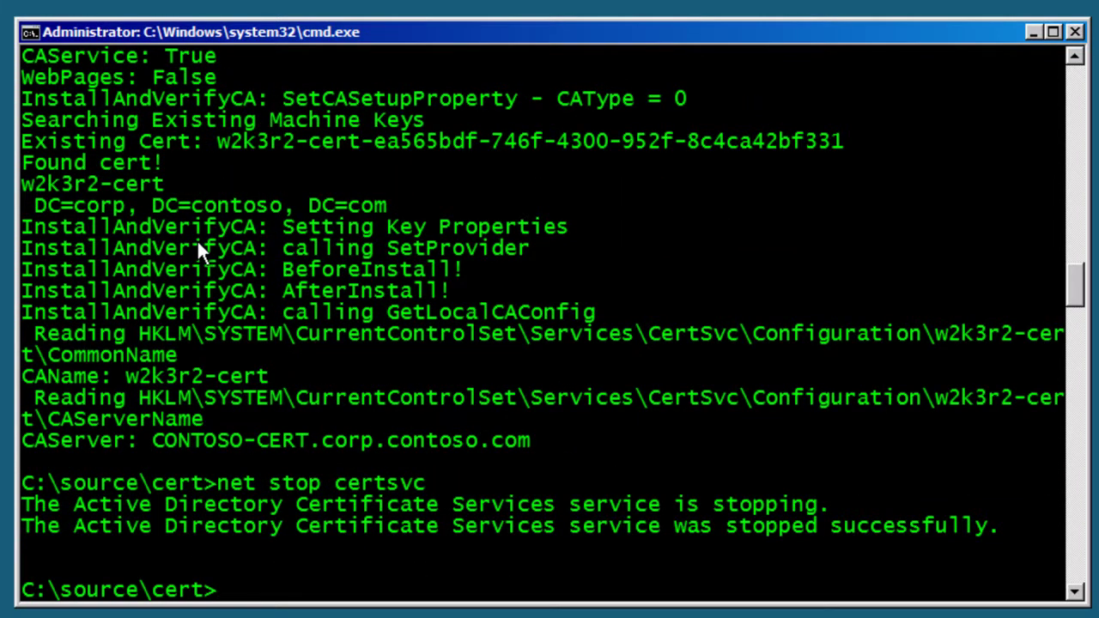
# Force a restore of the CA database from c:\source\cert with certutil -f -restoredb.
pyautogui.write('certu')
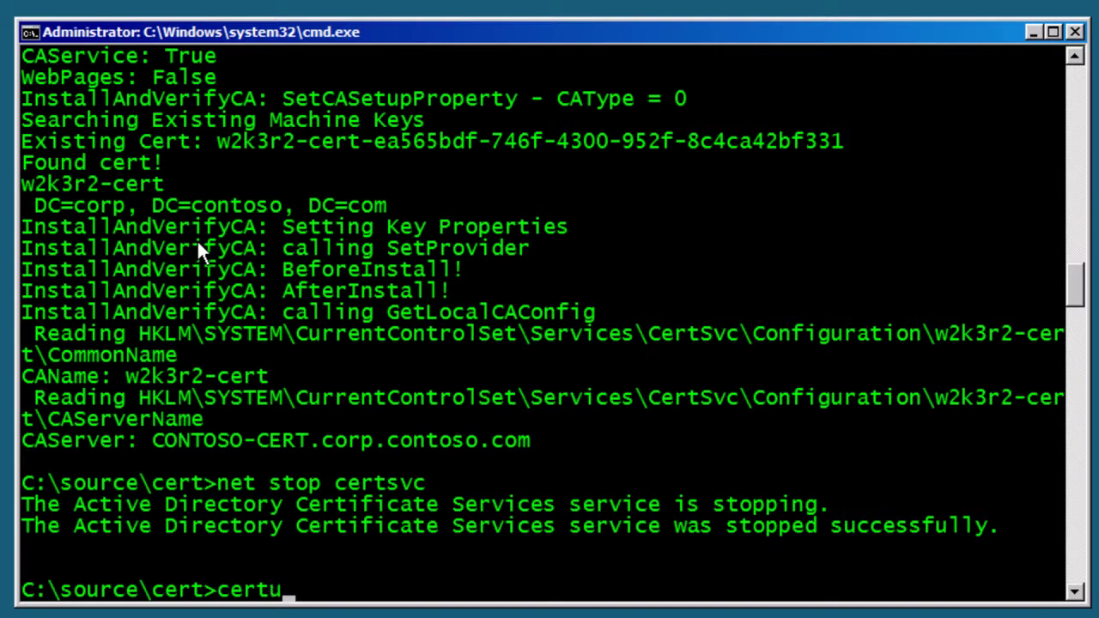
pyautogui.write('til -f -re')
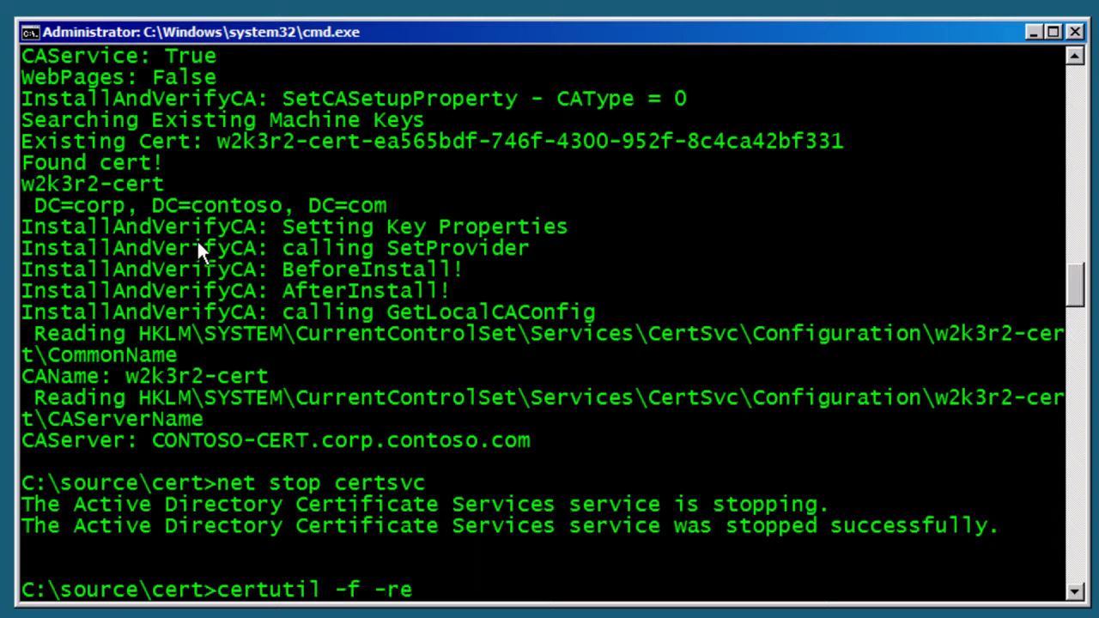
pyautogui.write('store')
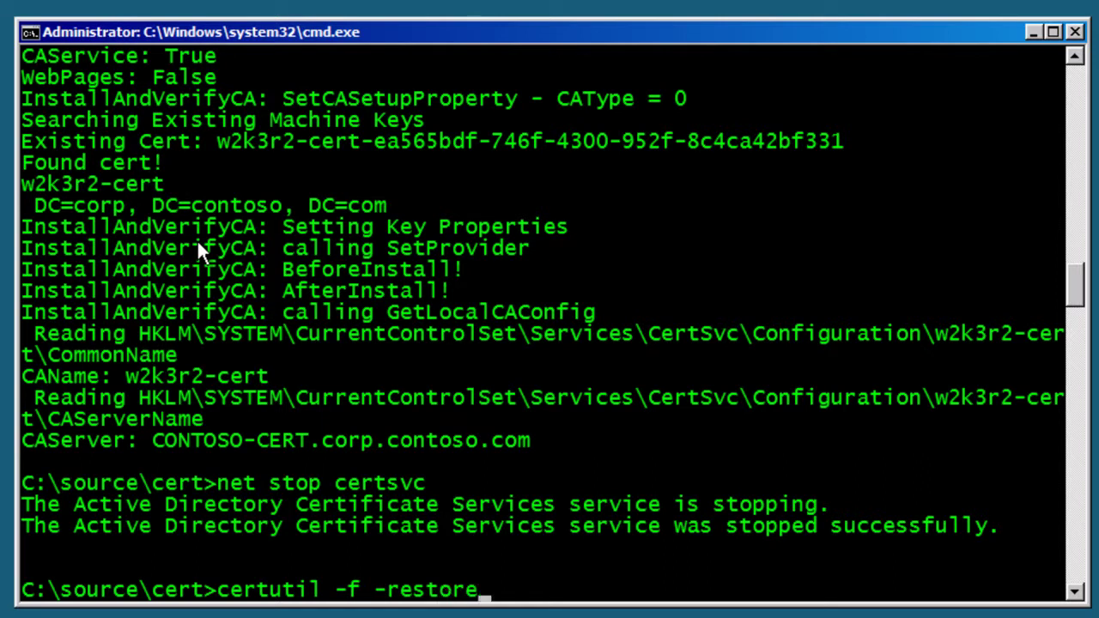
pyautogui.write('db')
pyautogui.write(' c:')
pyautogui.write('\\source\\c')
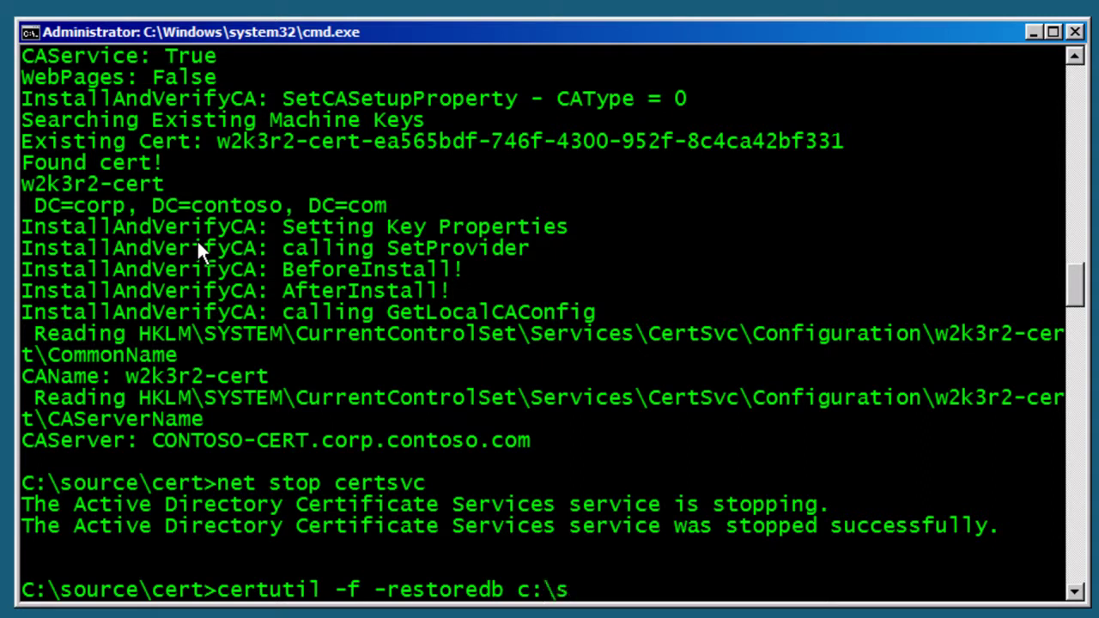
pyautogui.write('ert')
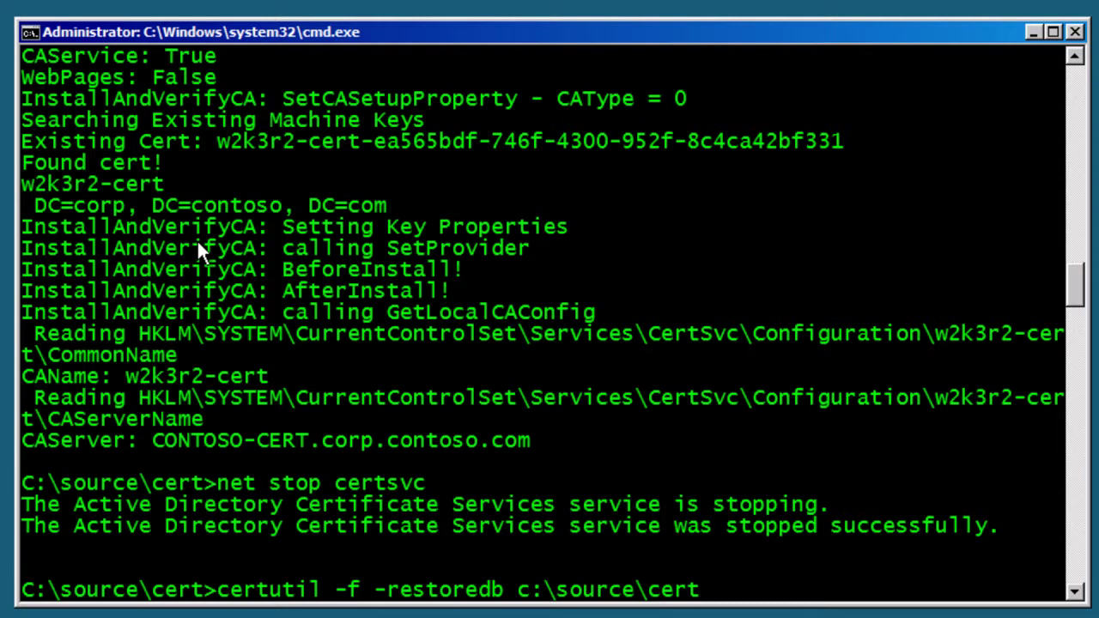
pyautogui.press('Return')
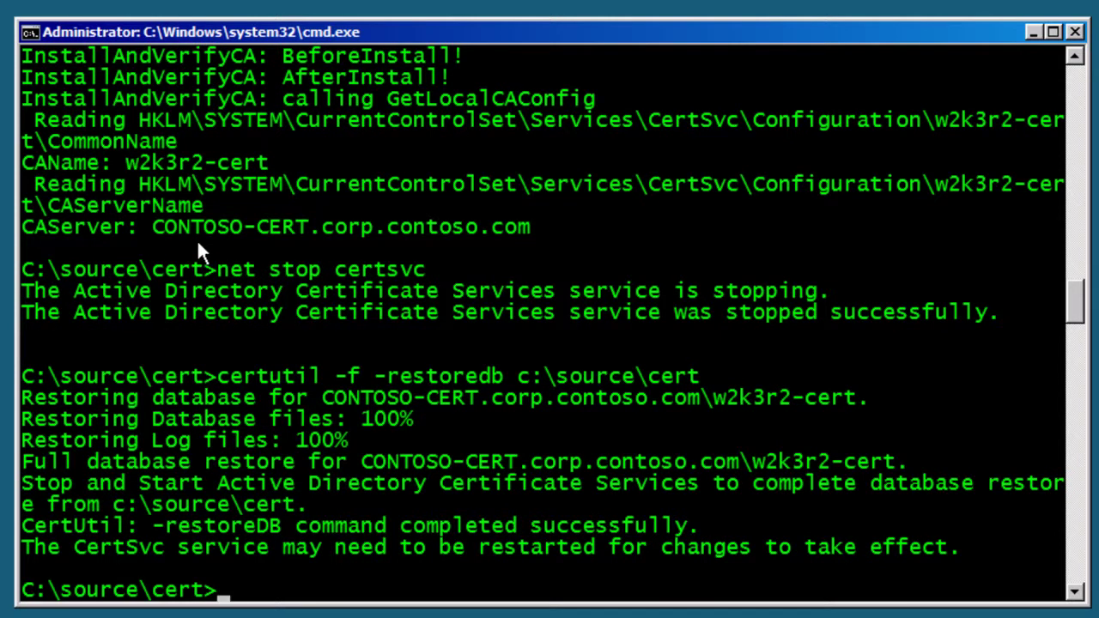
# Import the backed-up CA registry settings from regkey.reg with reg import.
pyautogui.write('reg import')
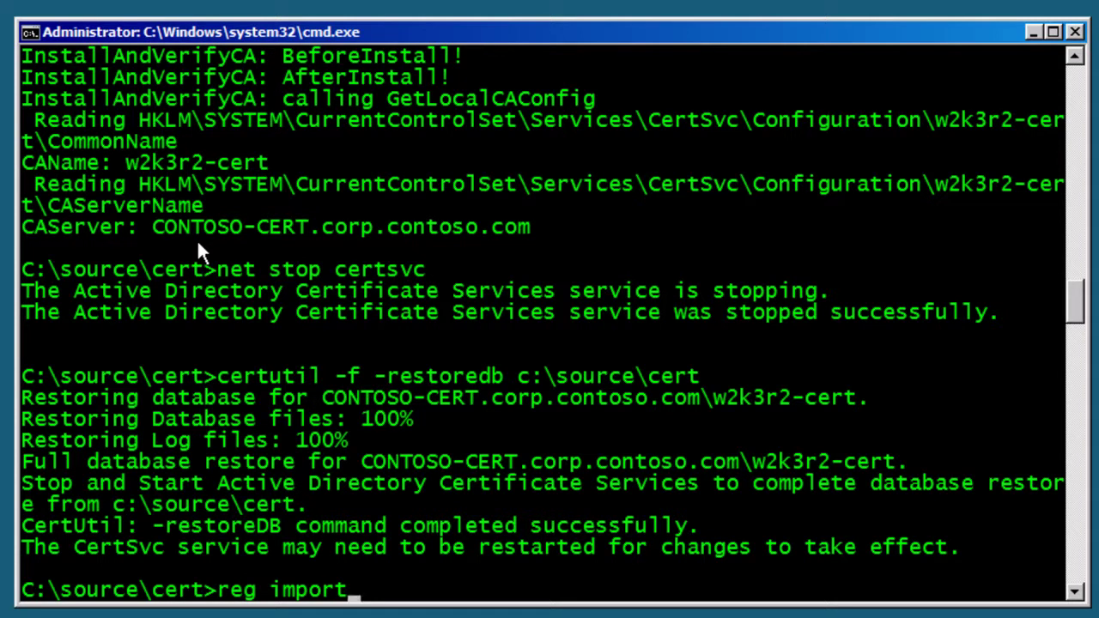
pyautogui.write(' regke')
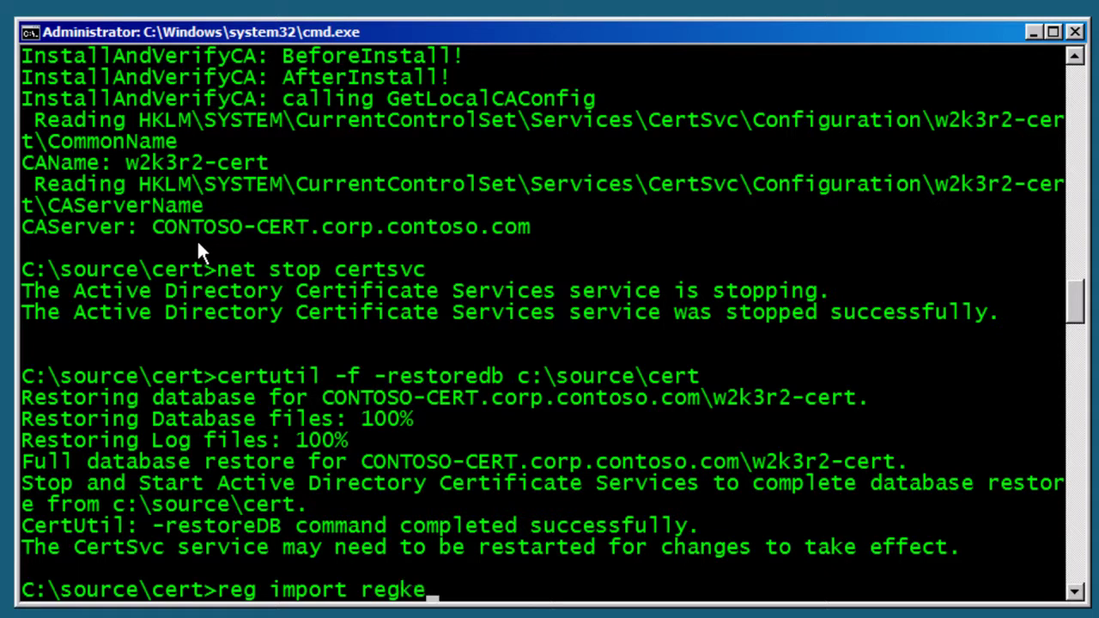
pyautogui.write('y.reg')
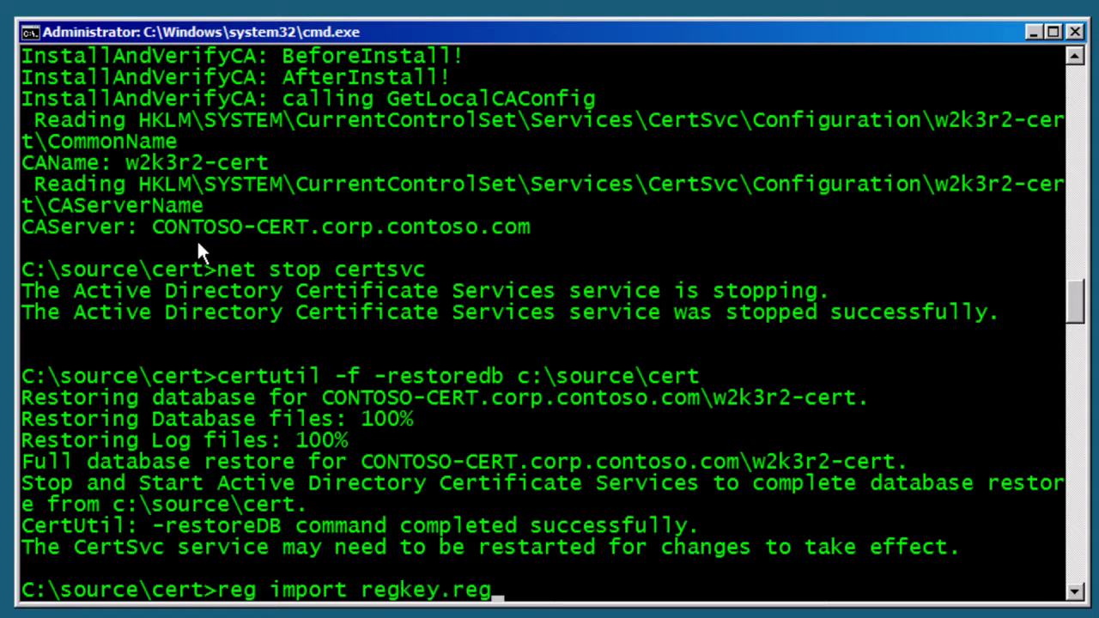
pyautogui.press('Return')
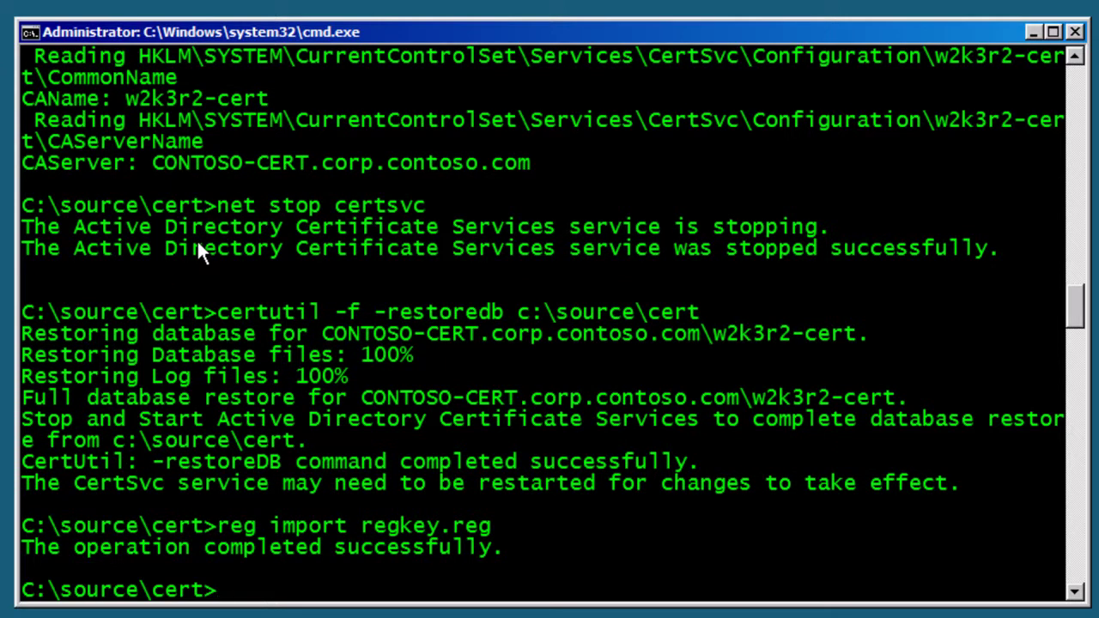
# Open templates.txt in Notepad to review the old CA's certificate template list, and close it again.
pyautogui.write('notepad t')
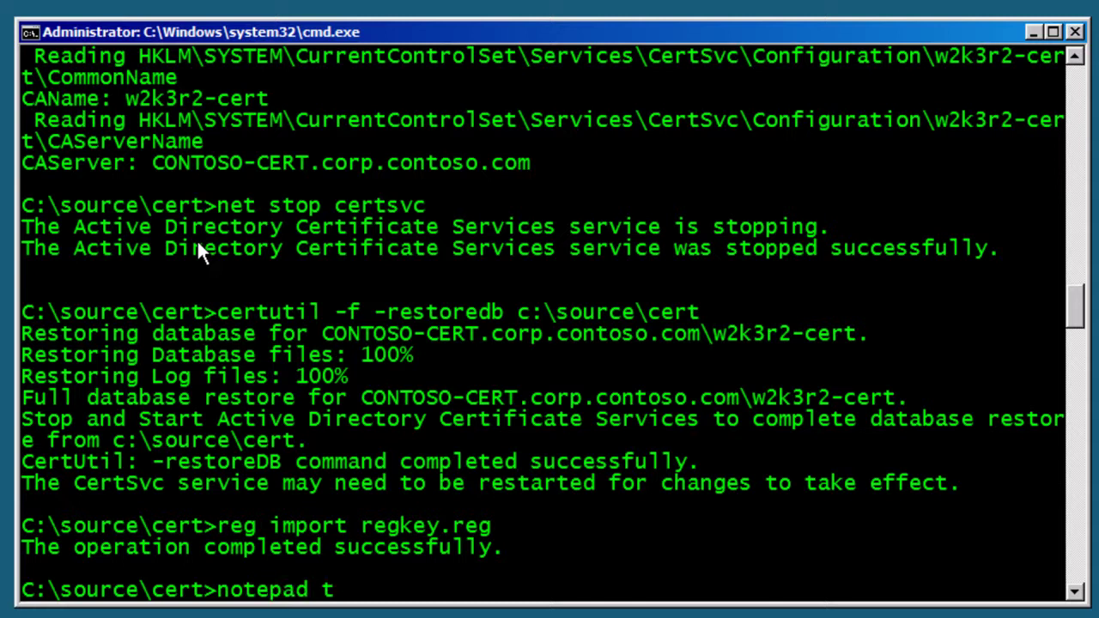
pyautogui.write('emplates.t')
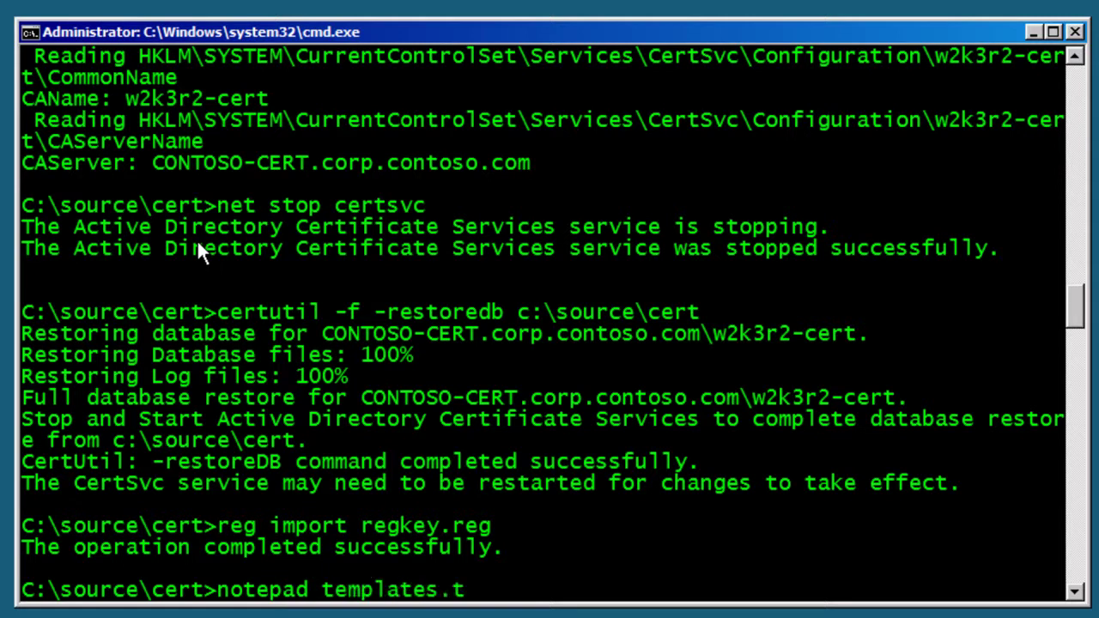
pyautogui.write('xt')
pyautogui.press('Return')
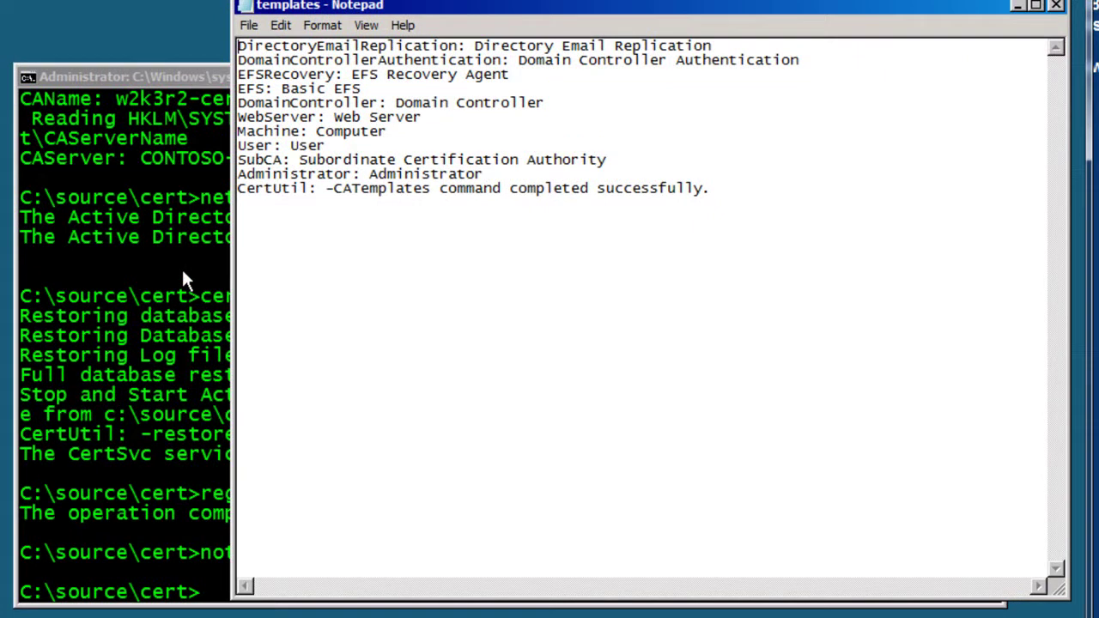
pyautogui.click(245, 9)
pyautogui.click(277, 140)
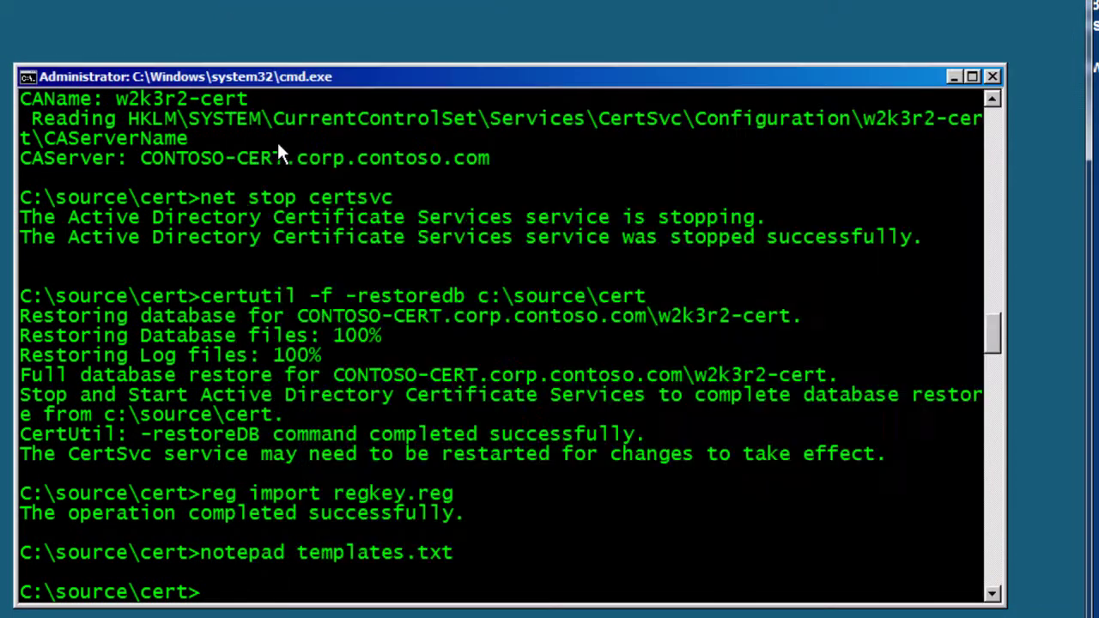
pyautogui.doubleClick(320, 76)
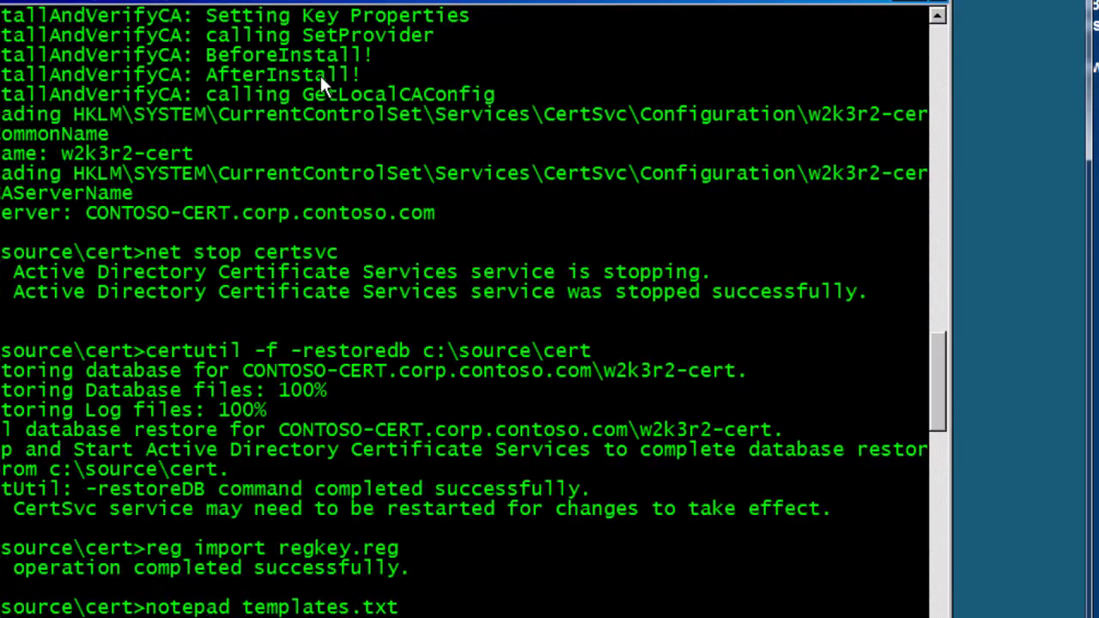
pyautogui.doubleClick(342, 10)
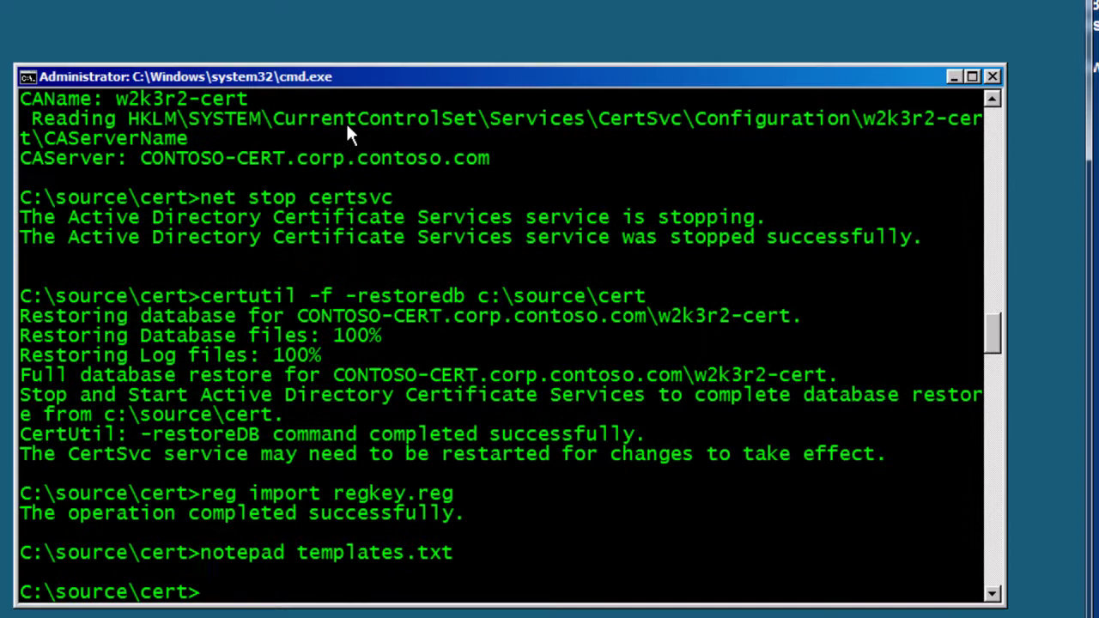
# Open templates.csv in Notepad, copy the entire comma-separated template list, and close the file.
pyautogui.press('Up')
pyautogui.press('BackSpace')
pyautogui.press('BackSpace')
pyautogui.press('BackSpace')
pyautogui.write('csv')
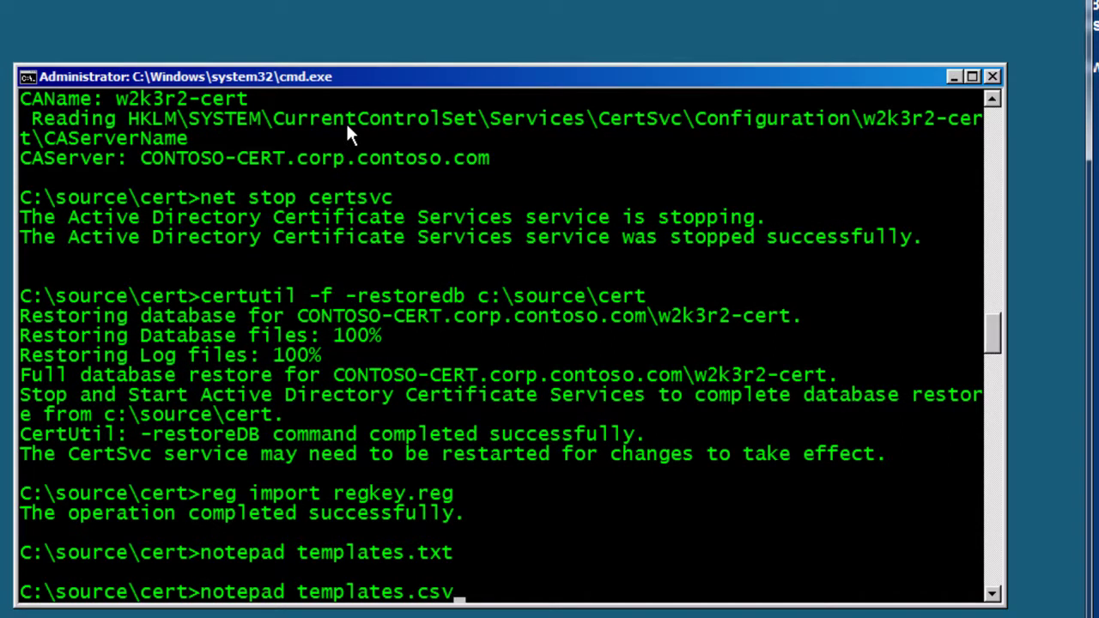
pyautogui.press('Return')
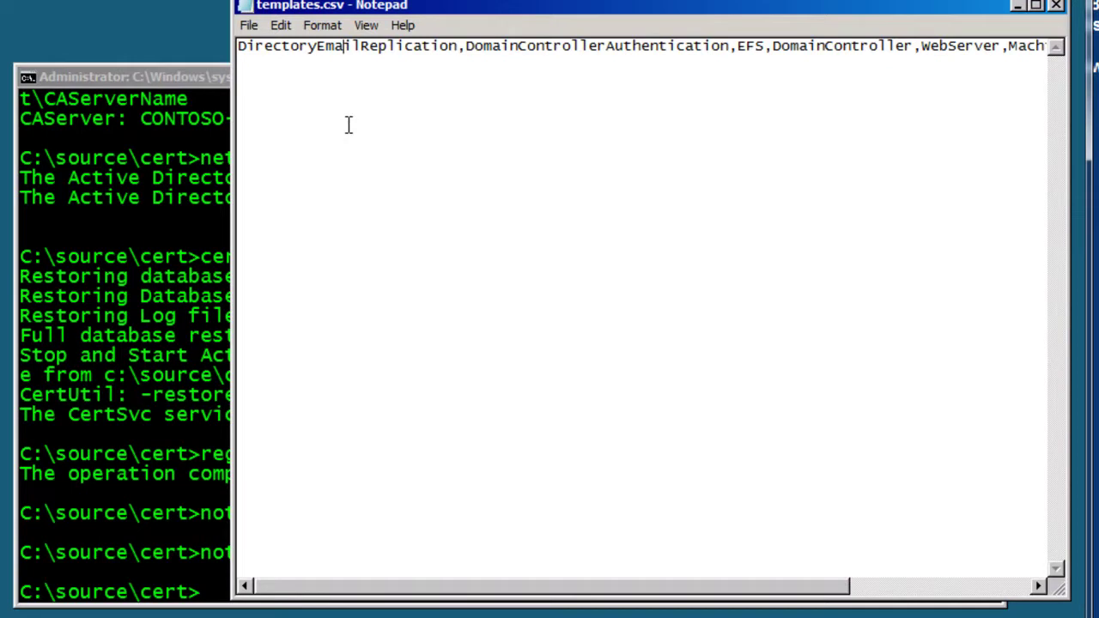
pyautogui.hotkey('ctrl', 'a')
pyautogui.hotkey('ctrl', 'c')
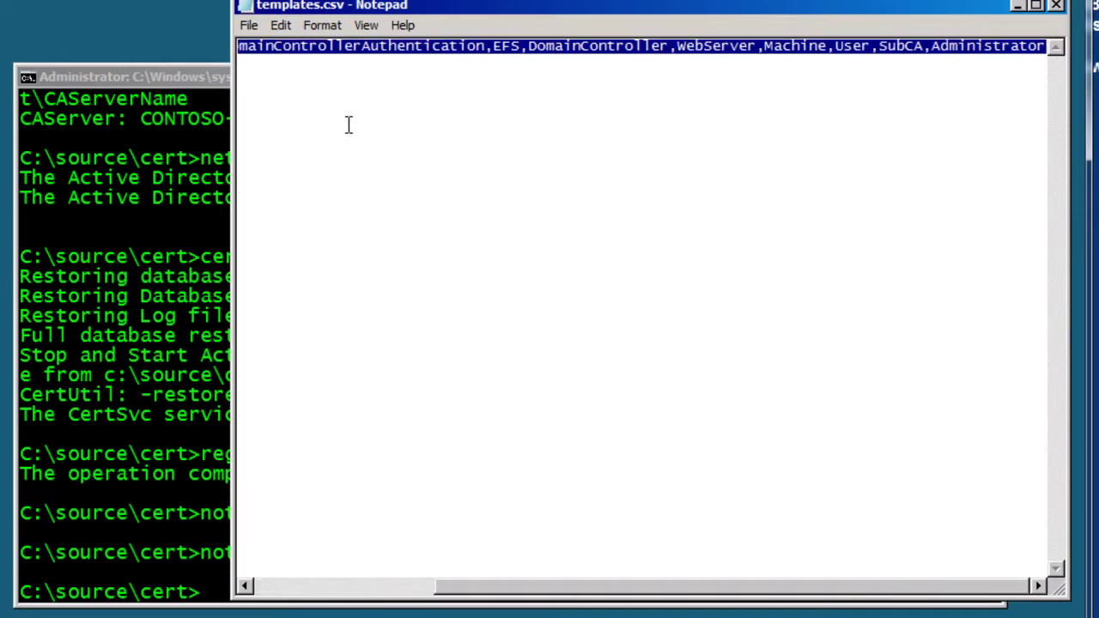
pyautogui.doubleClick(248, 6)
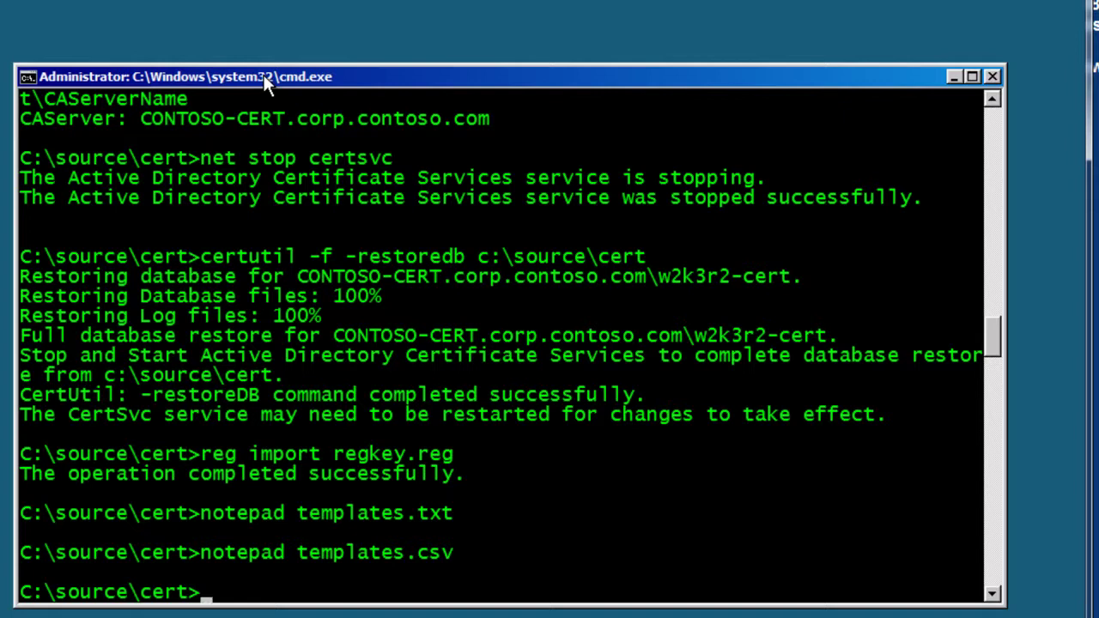
# Run certutil -setcatemplates + with the copied comma-separated template list pasted in to assign the old CA's templates.
pyautogui.write('certutil')
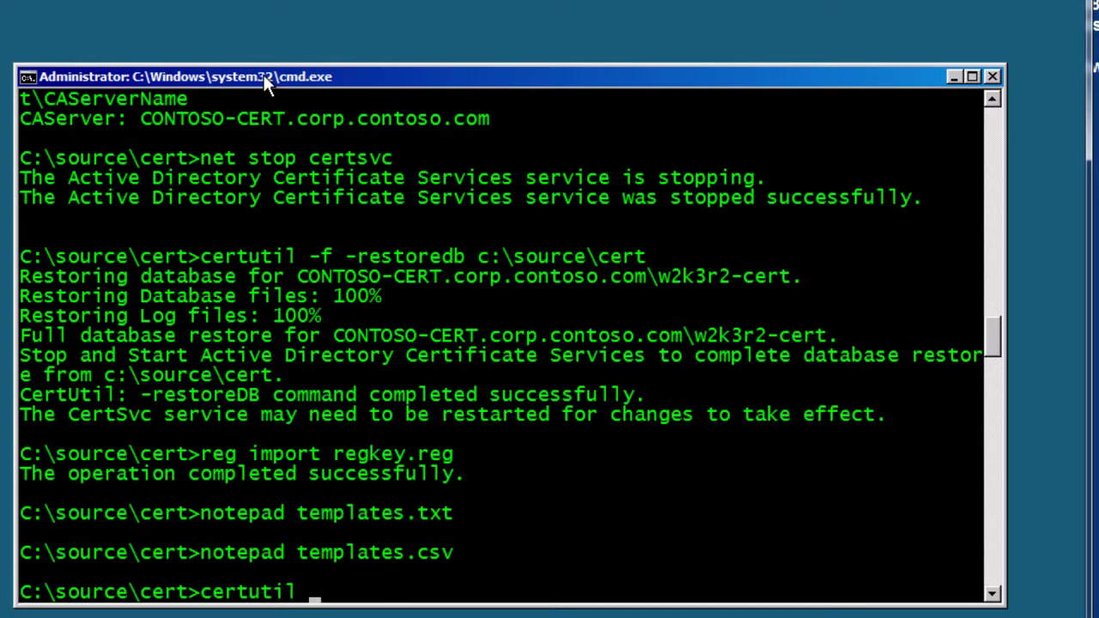
pyautogui.write(' -setcatemplates +')
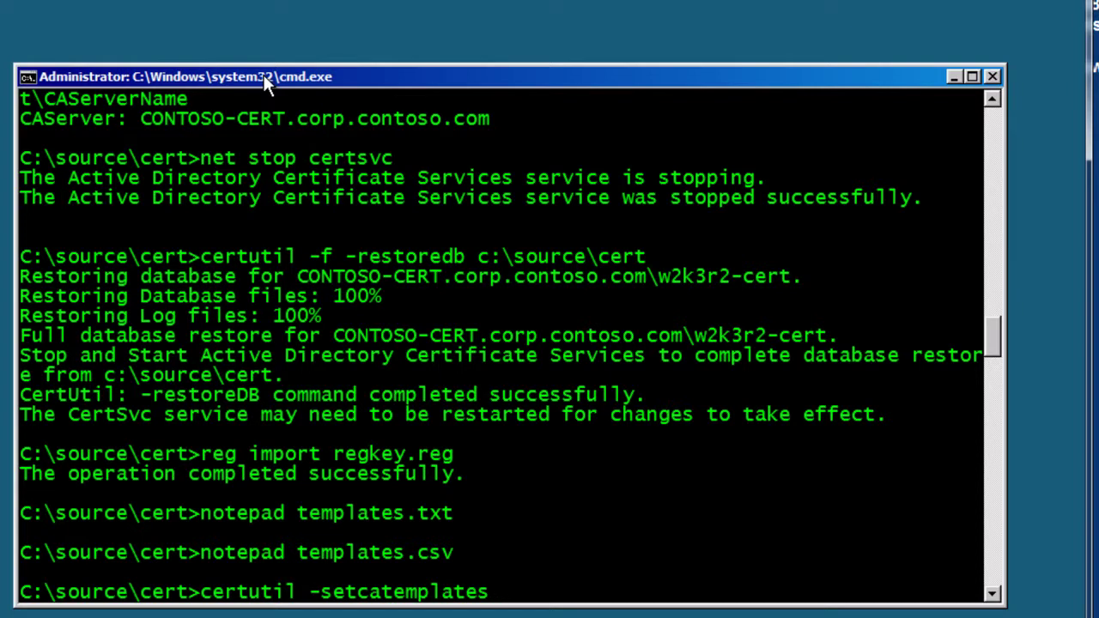
pyautogui.click(28, 77)
pyautogui.moveTo(67, 230)
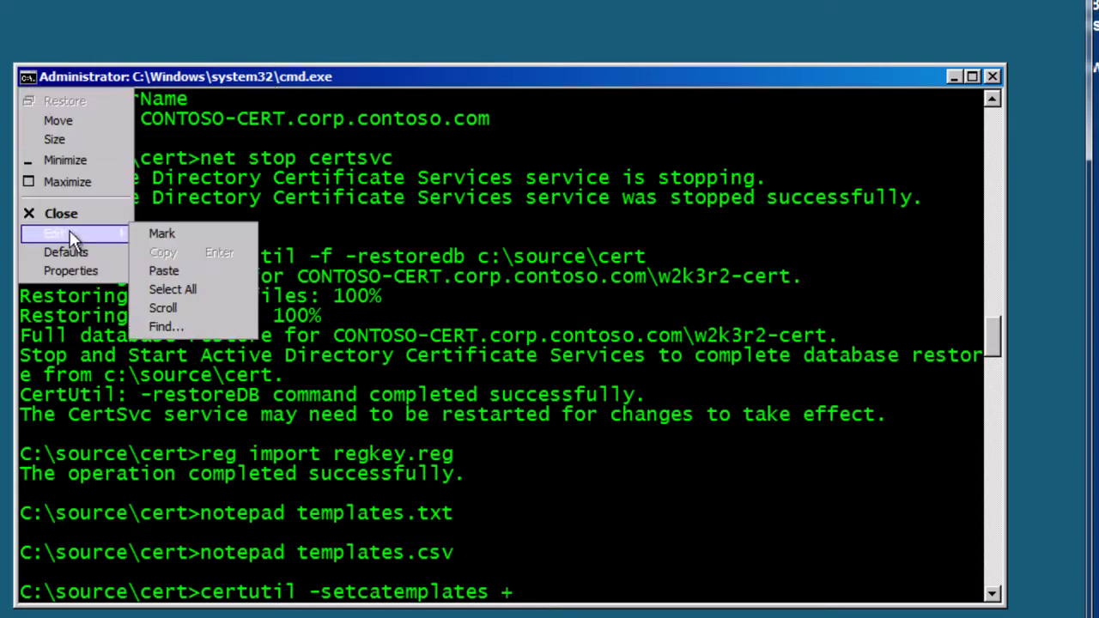
pyautogui.click(189, 270)
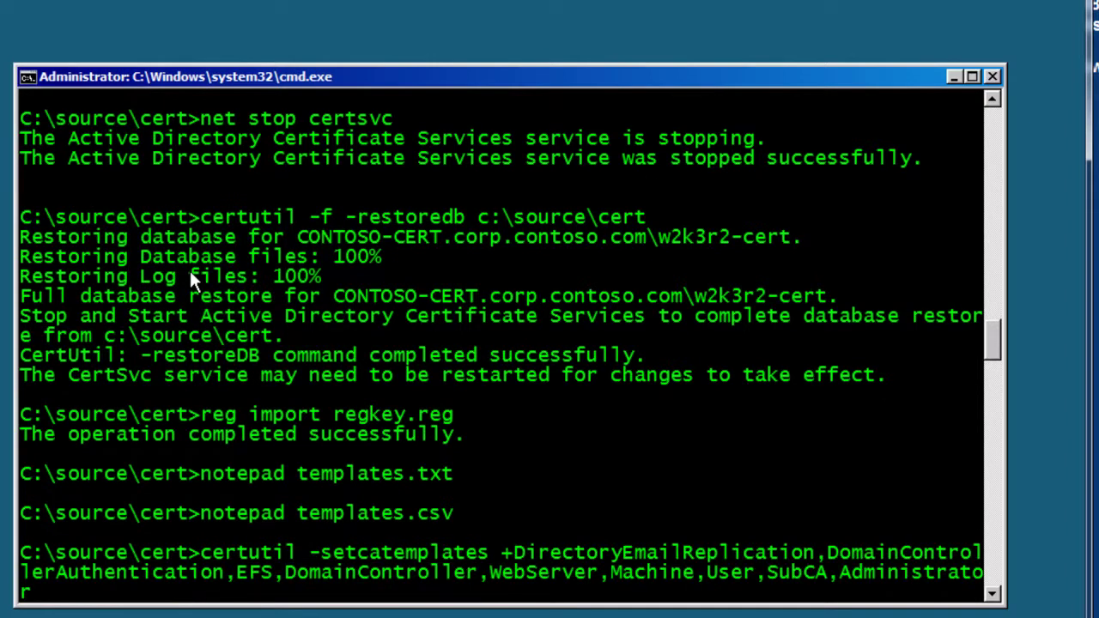
pyautogui.press('Return')
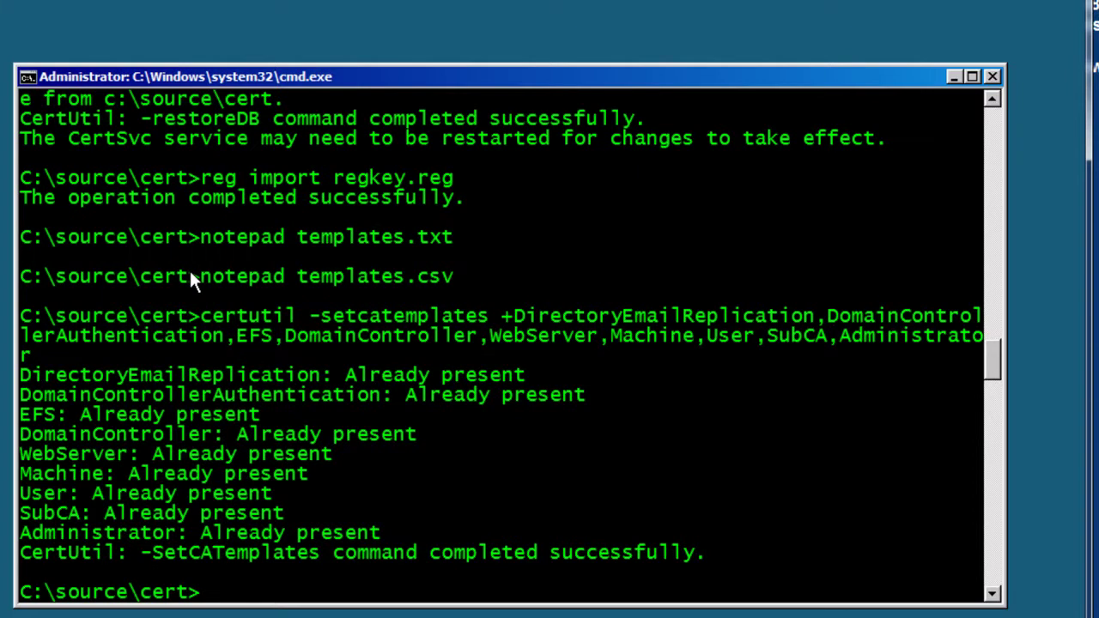
# Start the Active Directory Certificate Services service with net start certsvc.
pyautogui.write('net start ')
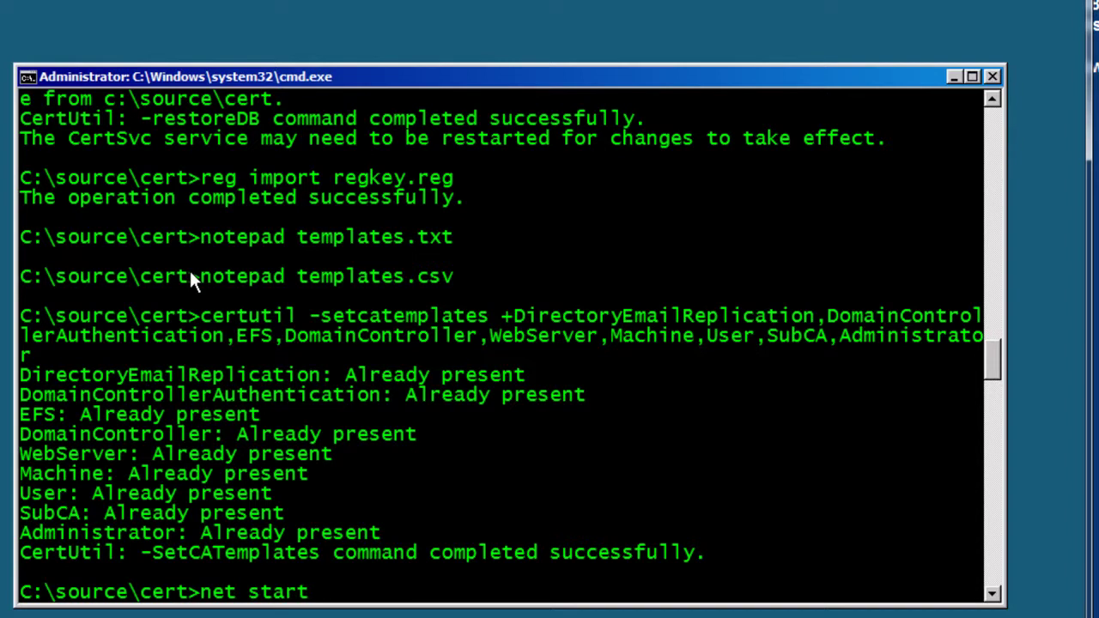
pyautogui.write('certsvc')
pyautogui.press('Return')
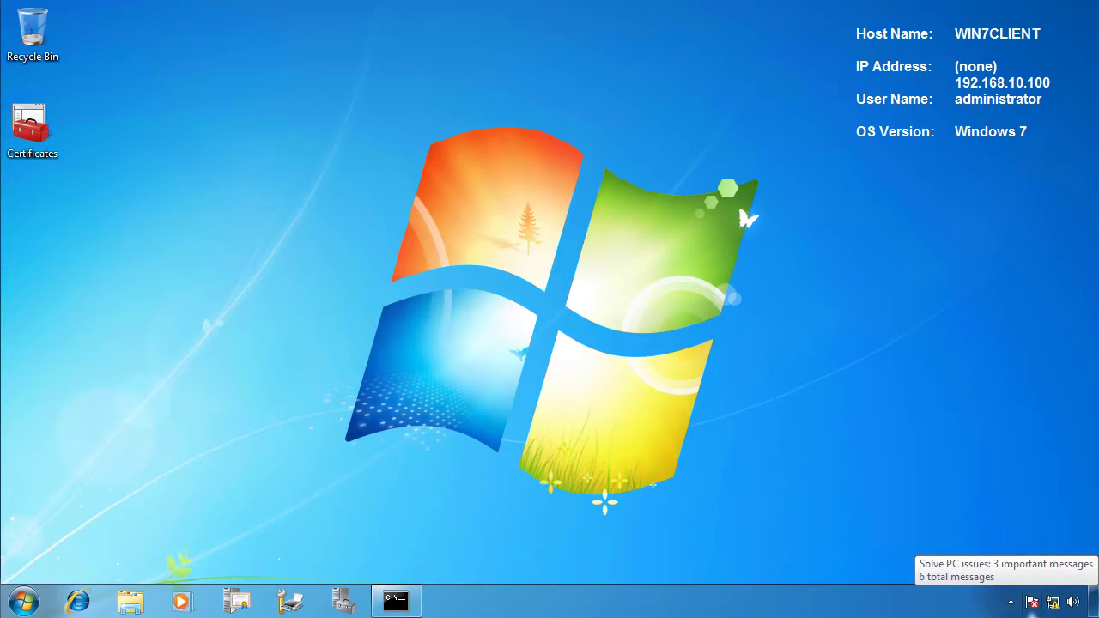
# On WIN7CLIENT, open the Certification Authority console, dismiss the local service error, and reposition and enlarge the console window.
pyautogui.click(237, 604)
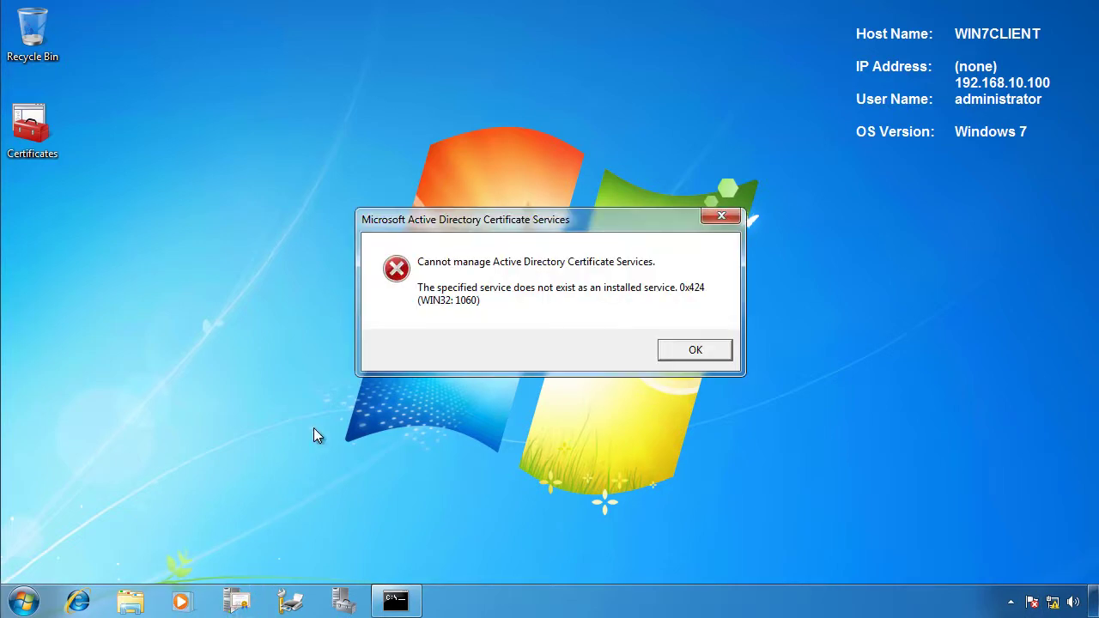
pyautogui.click(692, 351)
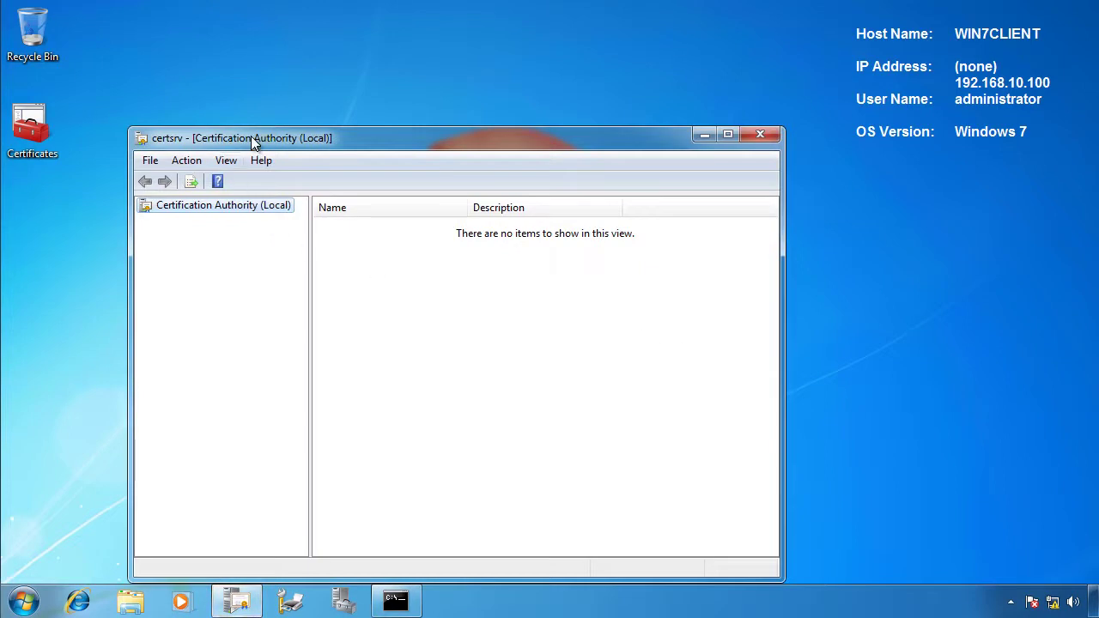
pyautogui.moveTo(251, 135); pyautogui.dragTo(187, 26)
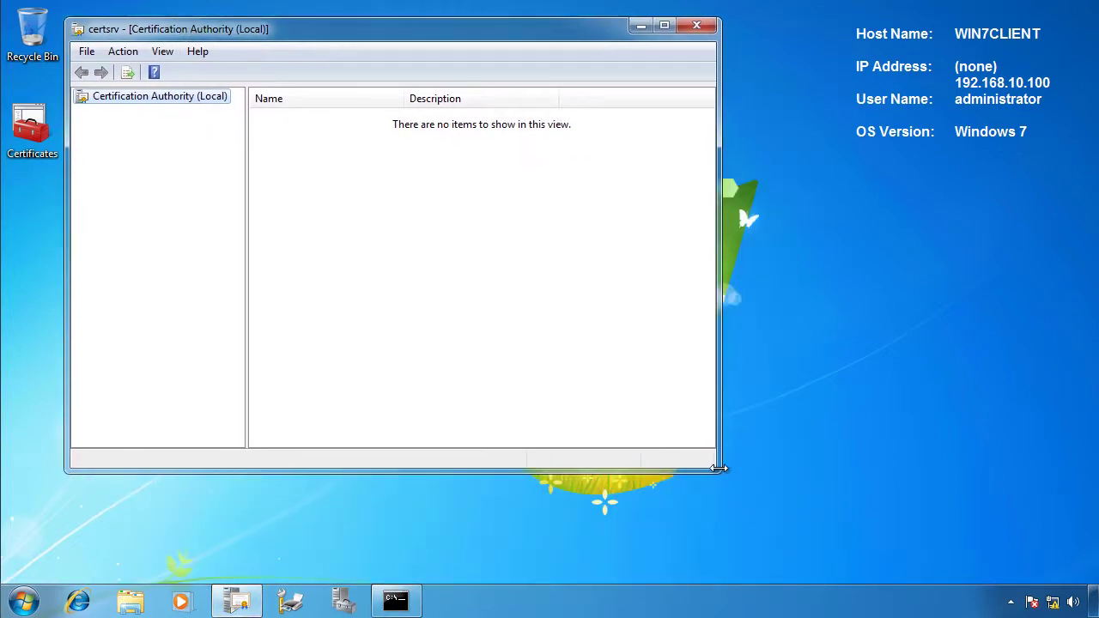
pyautogui.moveTo(720, 468); pyautogui.dragTo(958, 555)
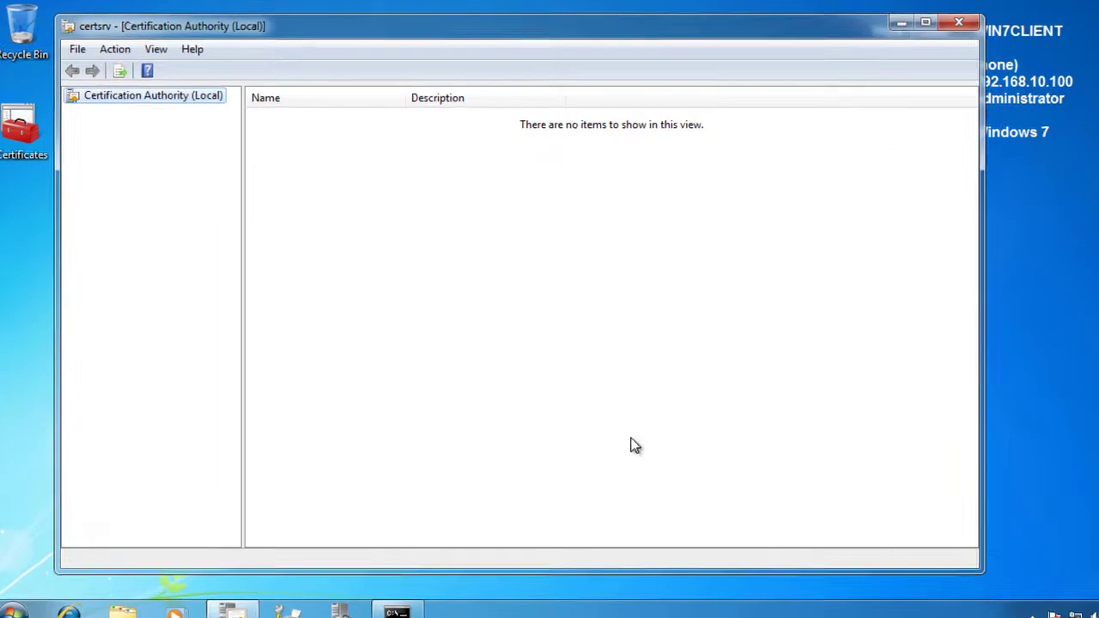
# Retarget the Certification Authority snap-in to the remote computer contoso-cert.corp.contoso.com.
pyautogui.rightClick(159, 98)
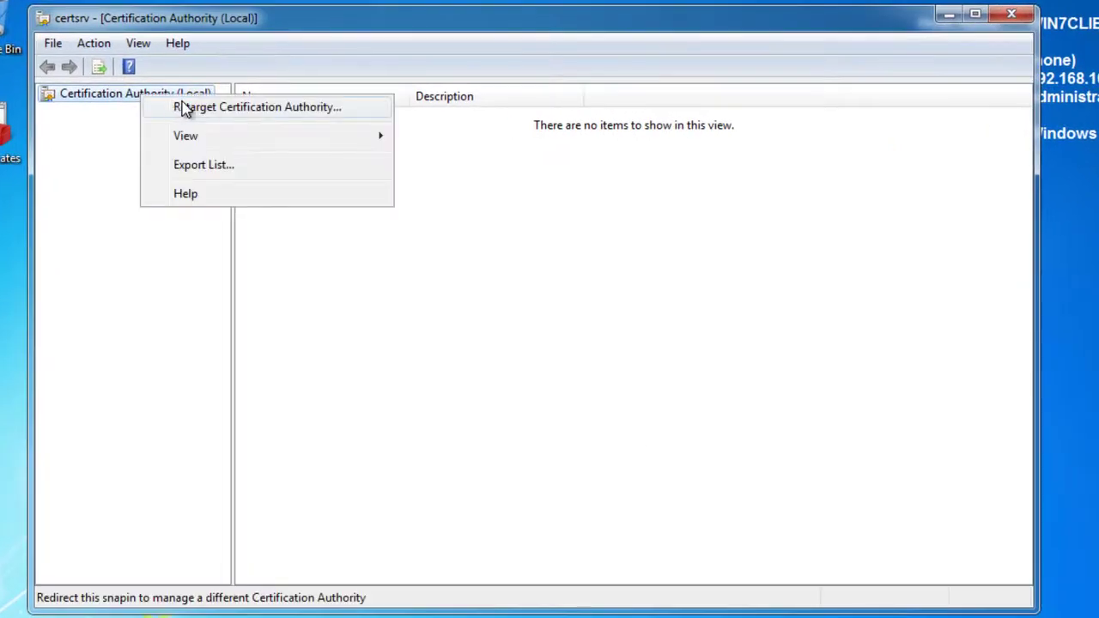
pyautogui.click(225, 109)
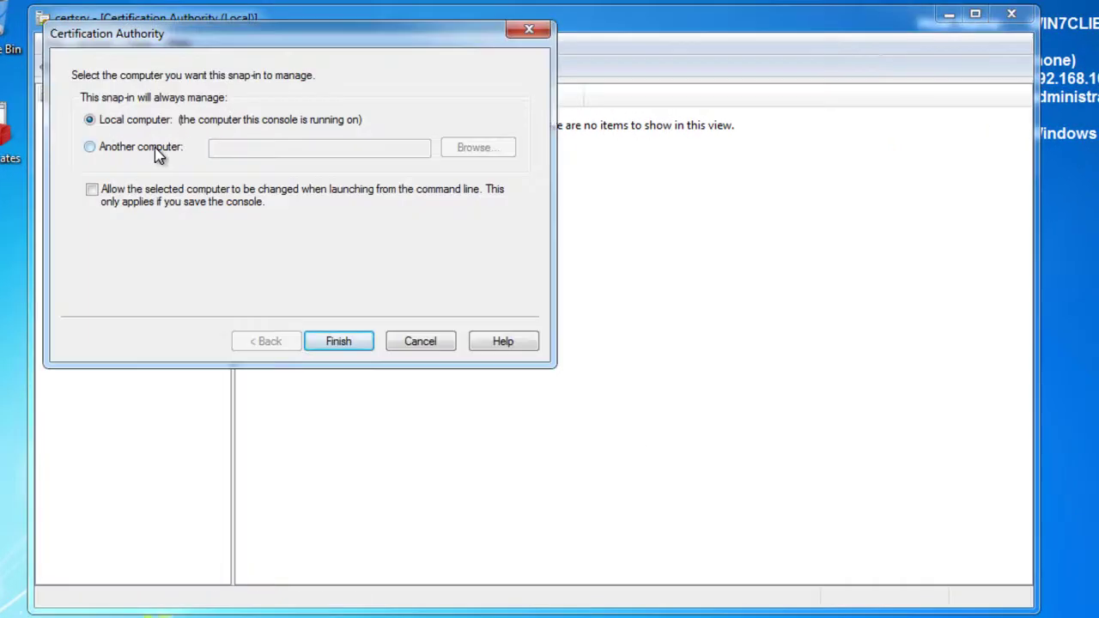
pyautogui.click(158, 152)
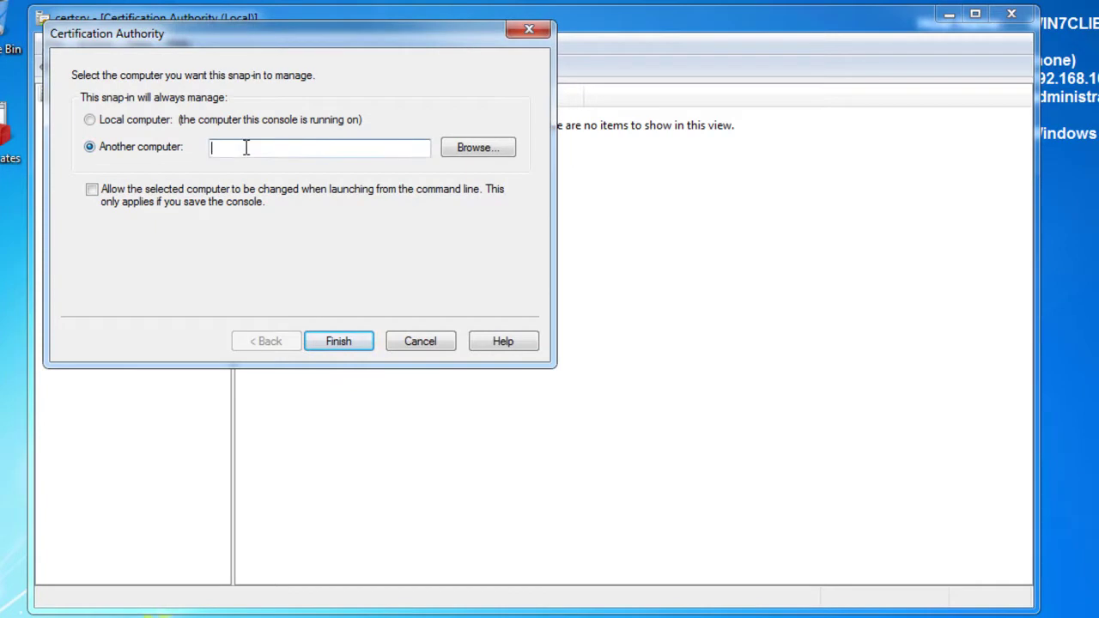
pyautogui.write('con')
pyautogui.write('toso-cert.corp.contoso.com')
pyautogui.click(339, 341)
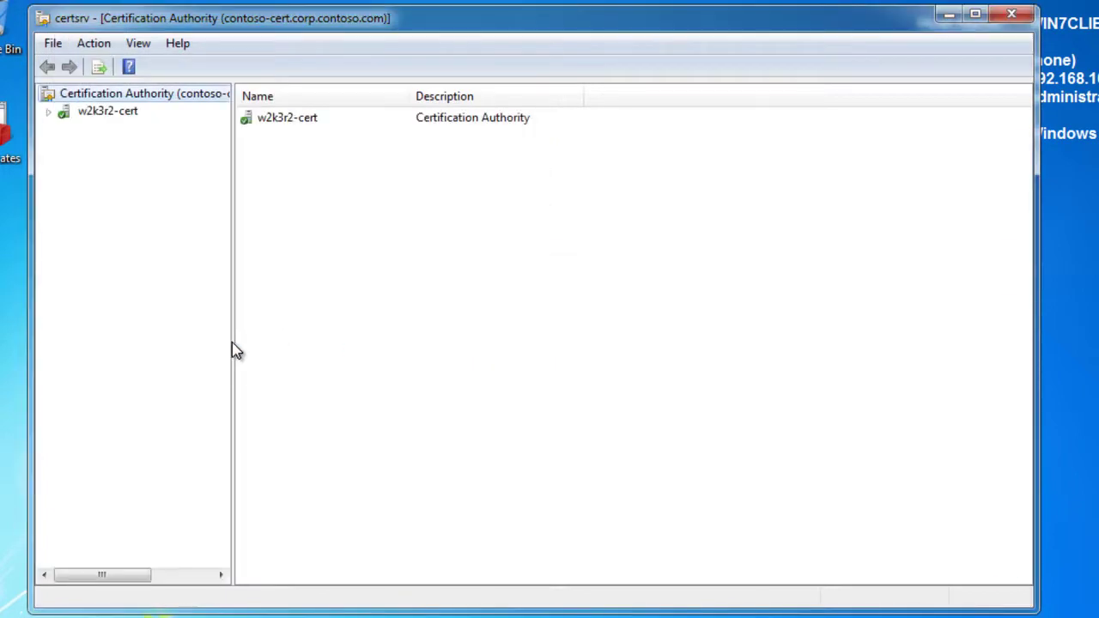
# Examine the revoked and issued certificates, pending and failed requests, and certificate templates under w2k3r2-cert, then minimize the console.
pyautogui.moveTo(228, 341); pyautogui.dragTo(306, 335)
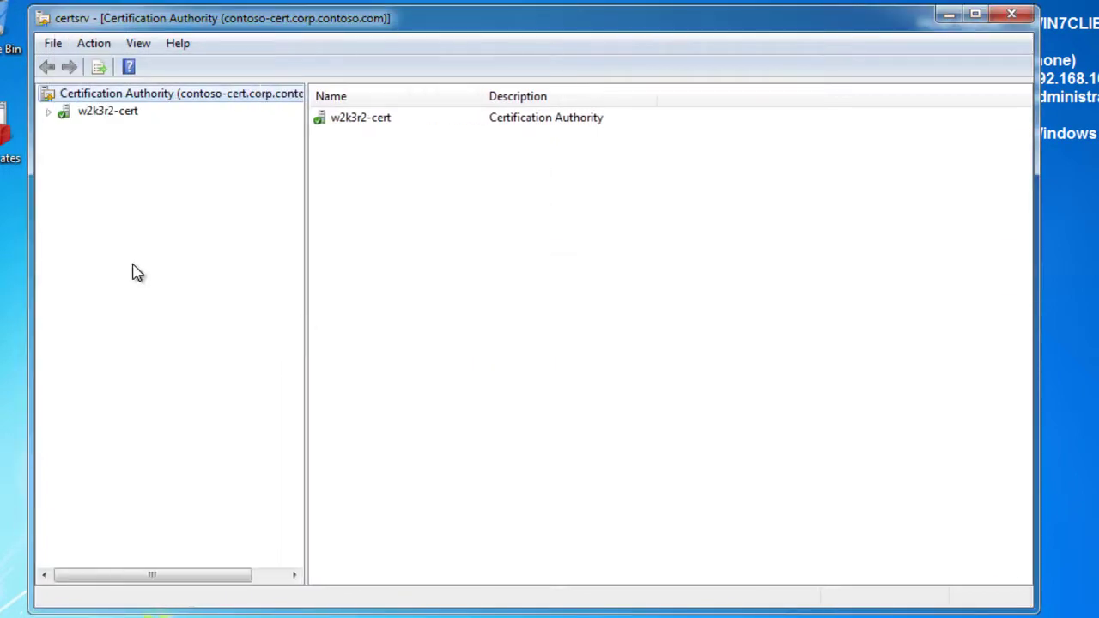
pyautogui.click(51, 112)
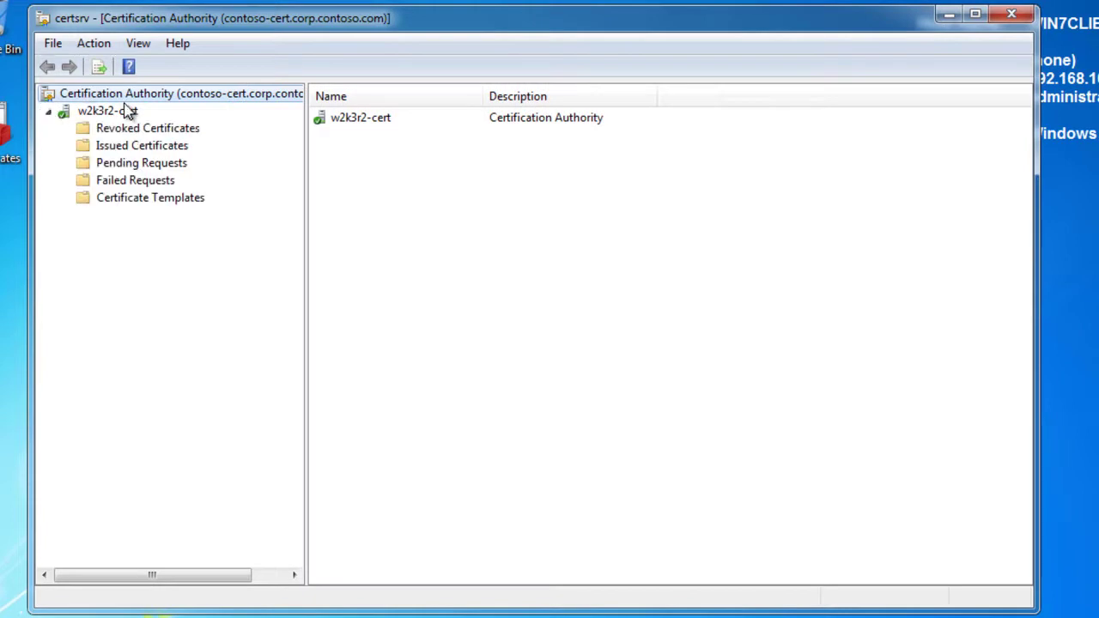
pyautogui.click(151, 130)
pyautogui.click(151, 148)
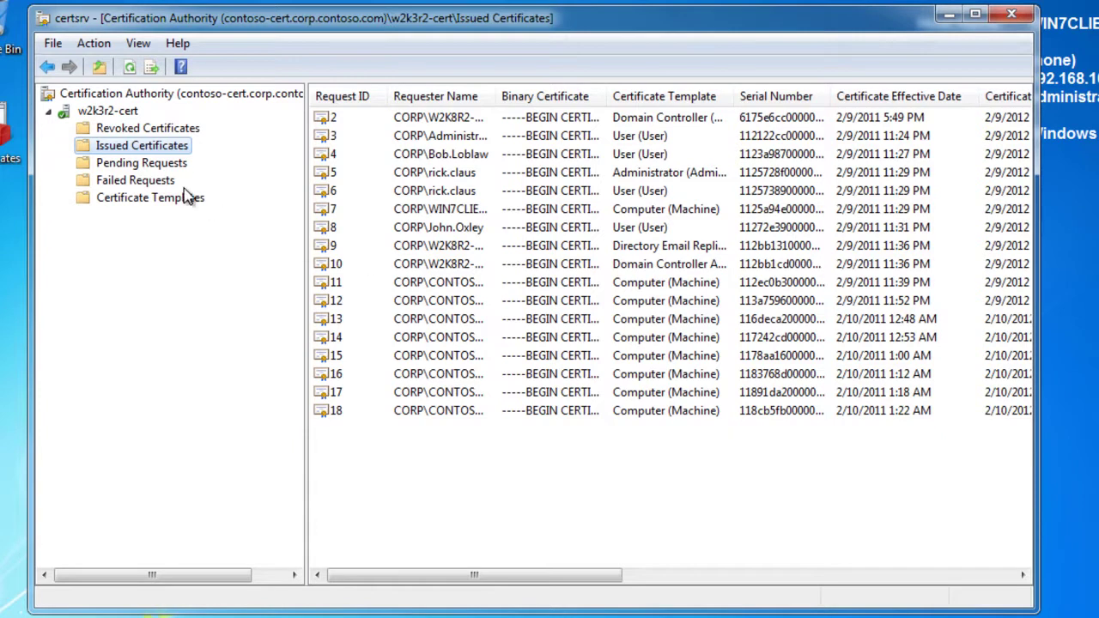
pyautogui.click(168, 165)
pyautogui.click(165, 182)
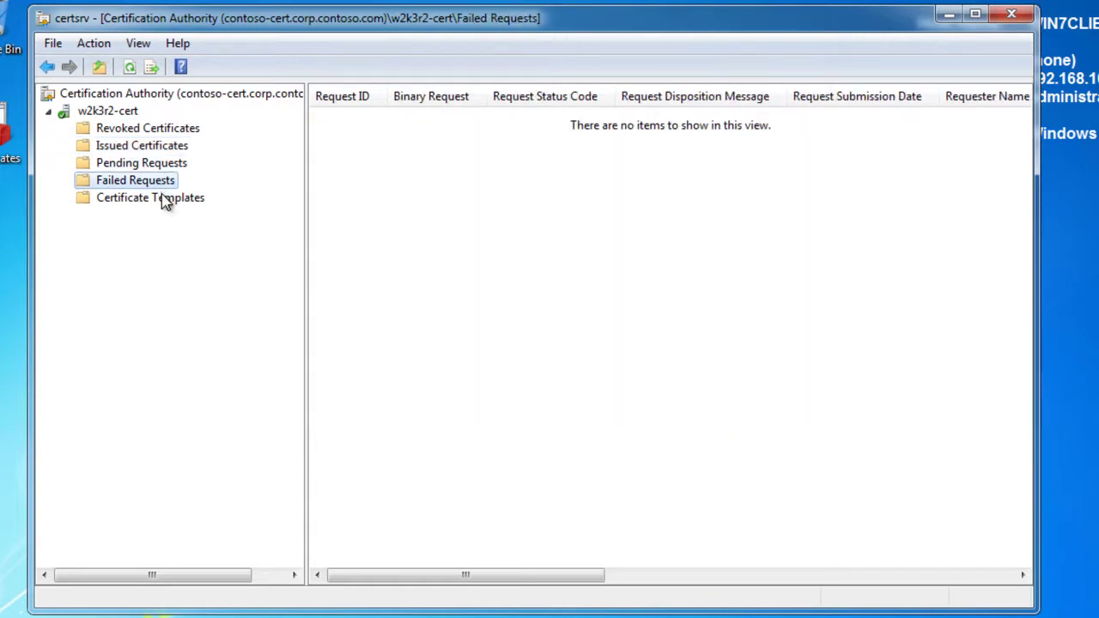
pyautogui.click(163, 199)
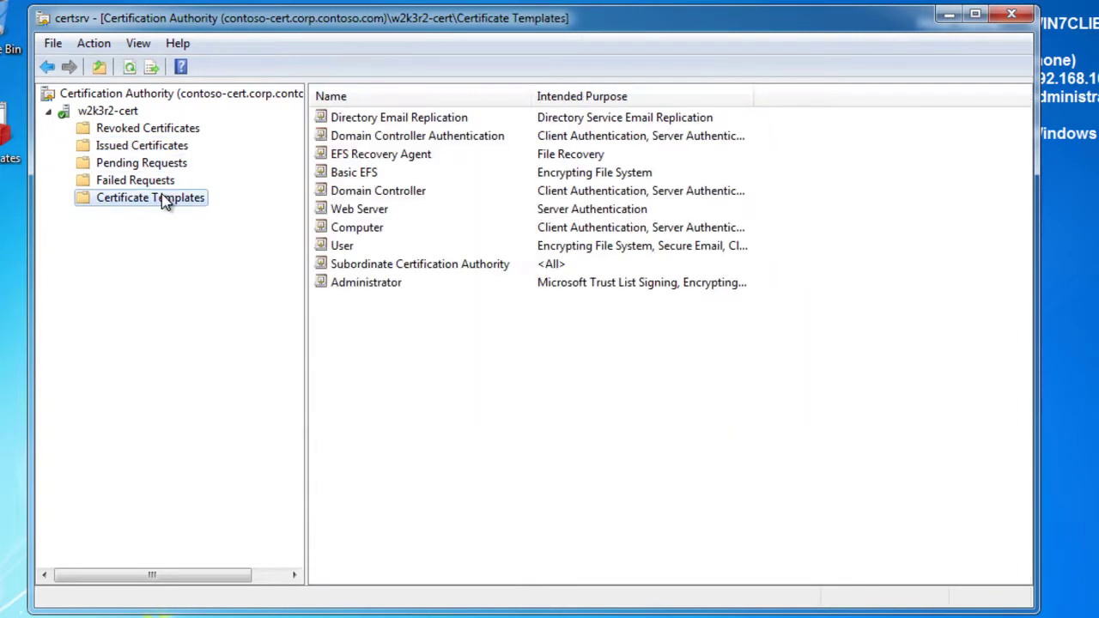
pyautogui.click(126, 117)
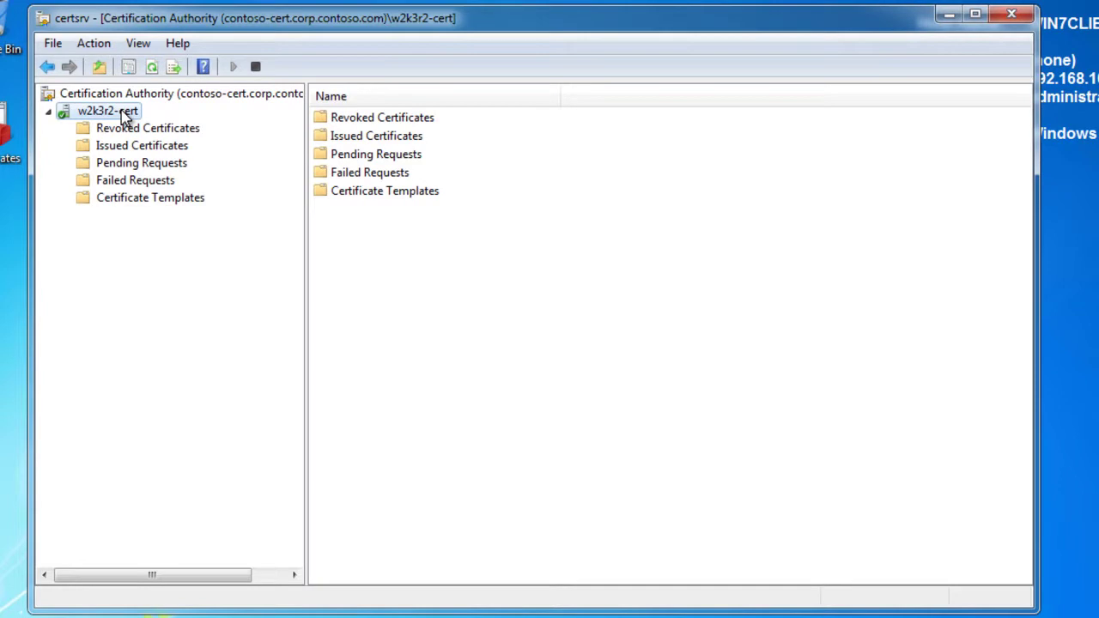
pyautogui.click(948, 15)
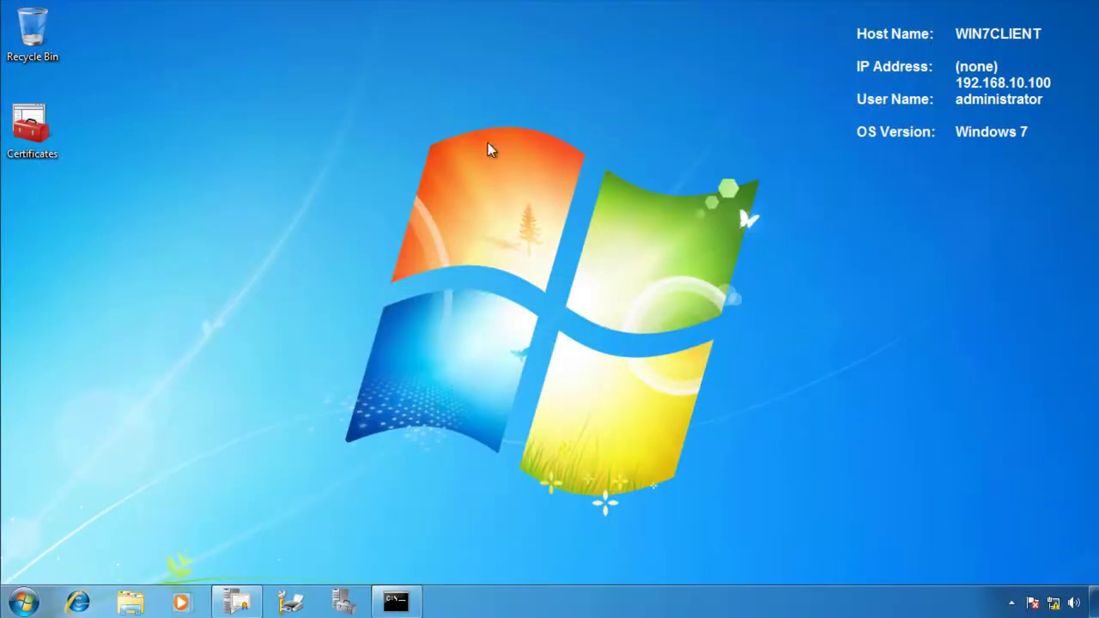
# Open the Certificates console from the desktop and display the current user's Personal certificates.
pyautogui.doubleClick(36, 138)
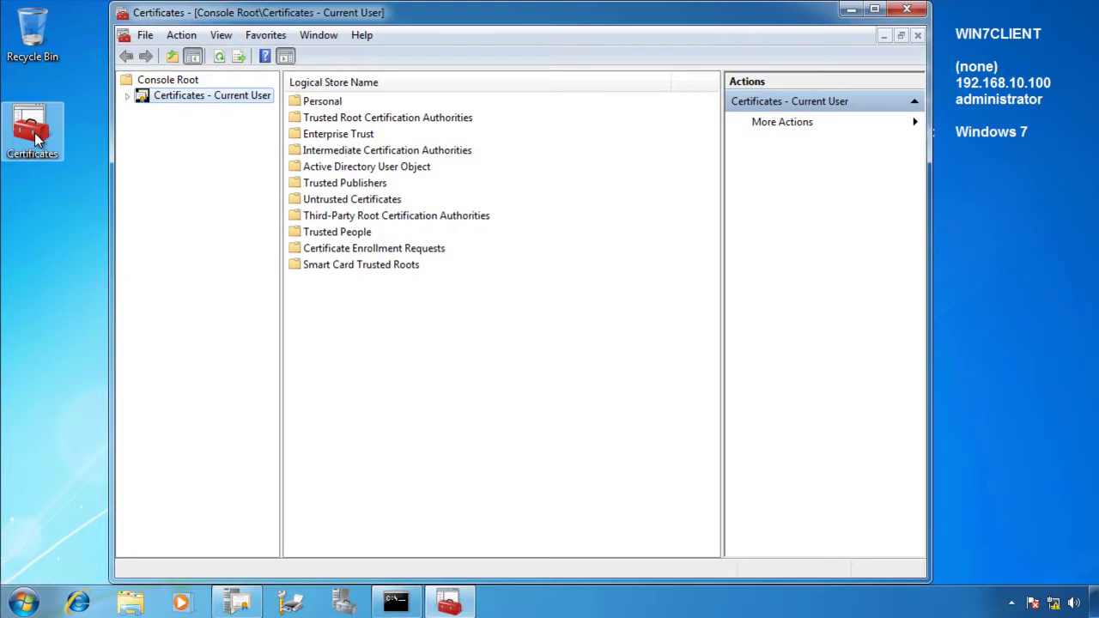
pyautogui.doubleClick(333, 104)
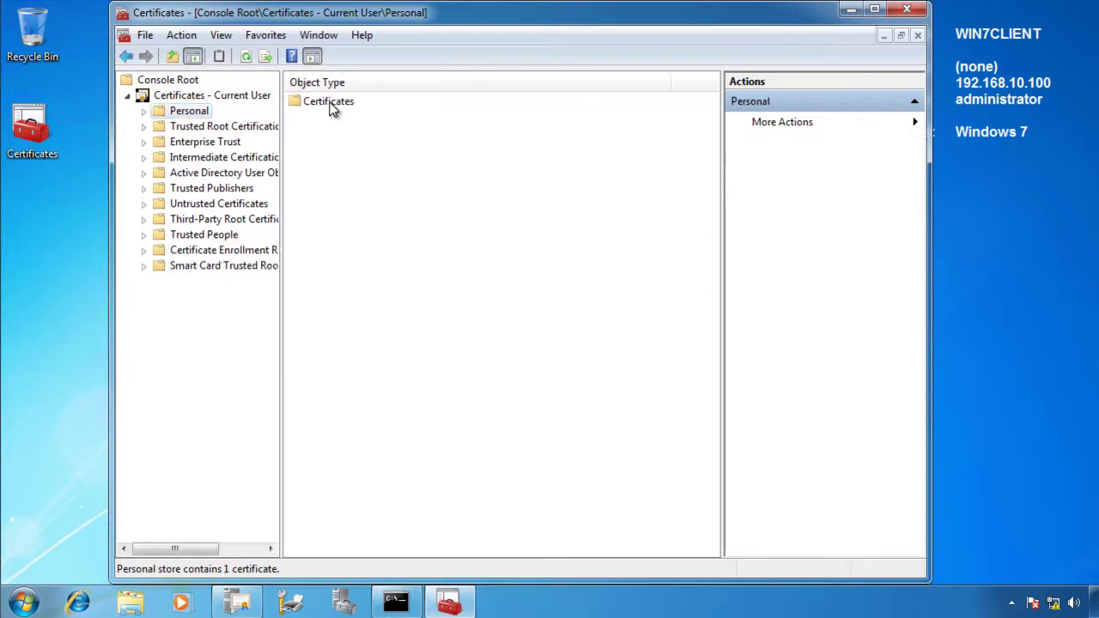
pyautogui.doubleClick(335, 104)
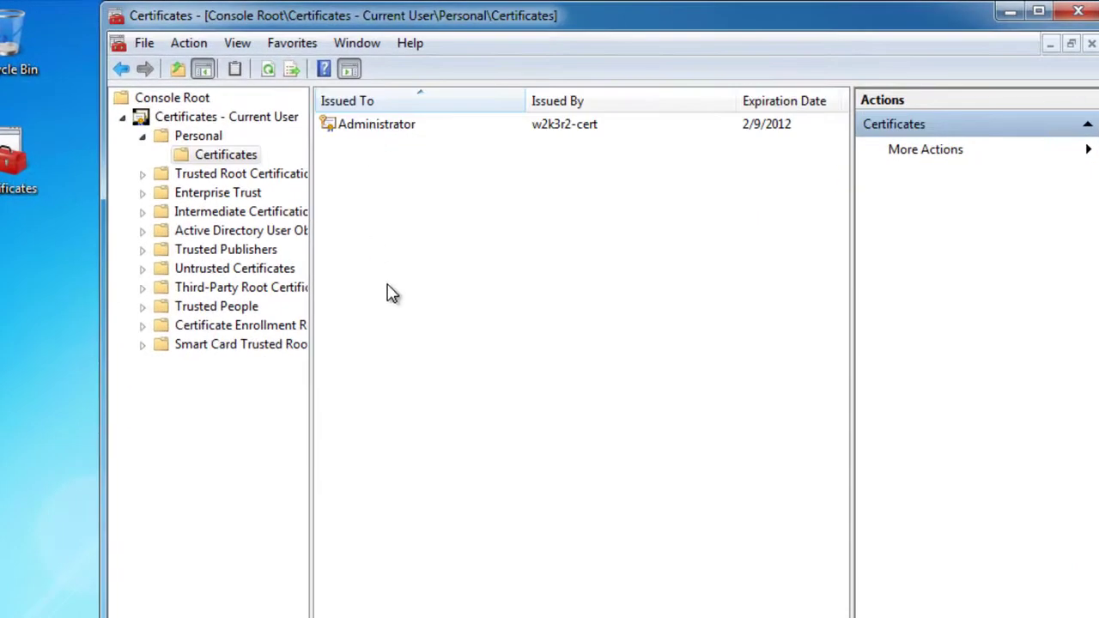
# Request a new Basic EFS certificate through the Active Directory Enrollment Policy, checking its details before enrolling.
pyautogui.rightClick(388, 285)
pyautogui.moveTo(448, 301)
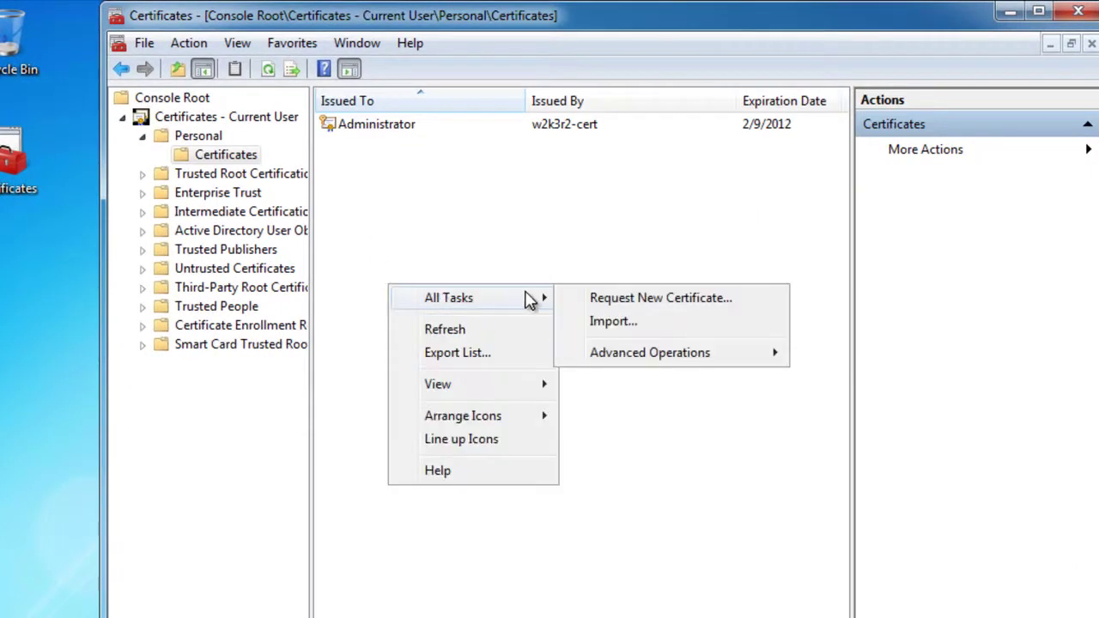
pyautogui.click(644, 300)
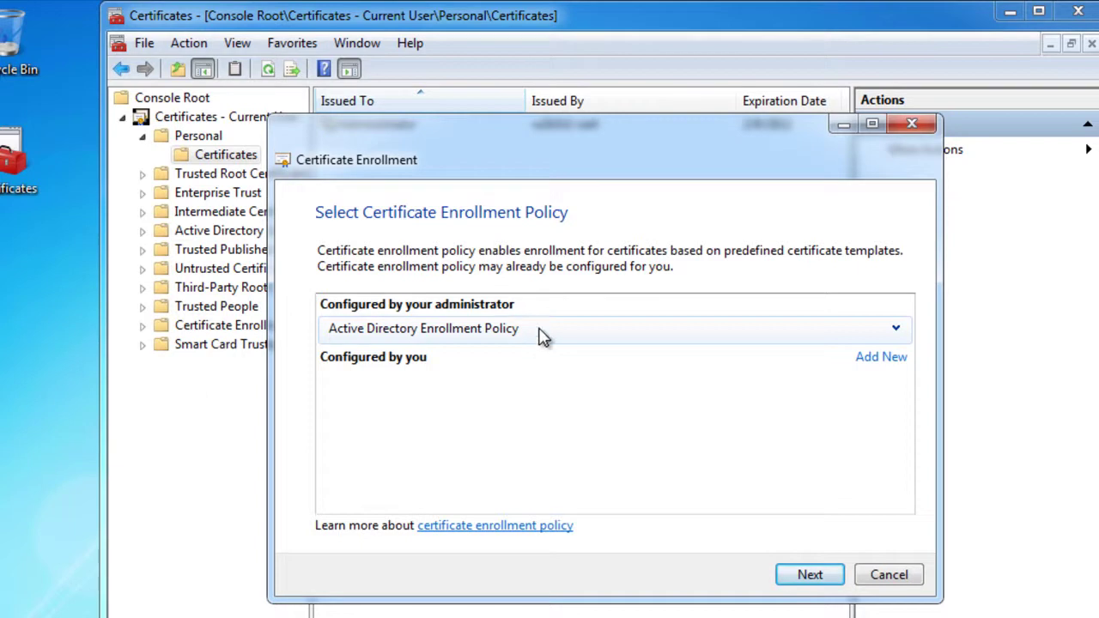
pyautogui.click(829, 582)
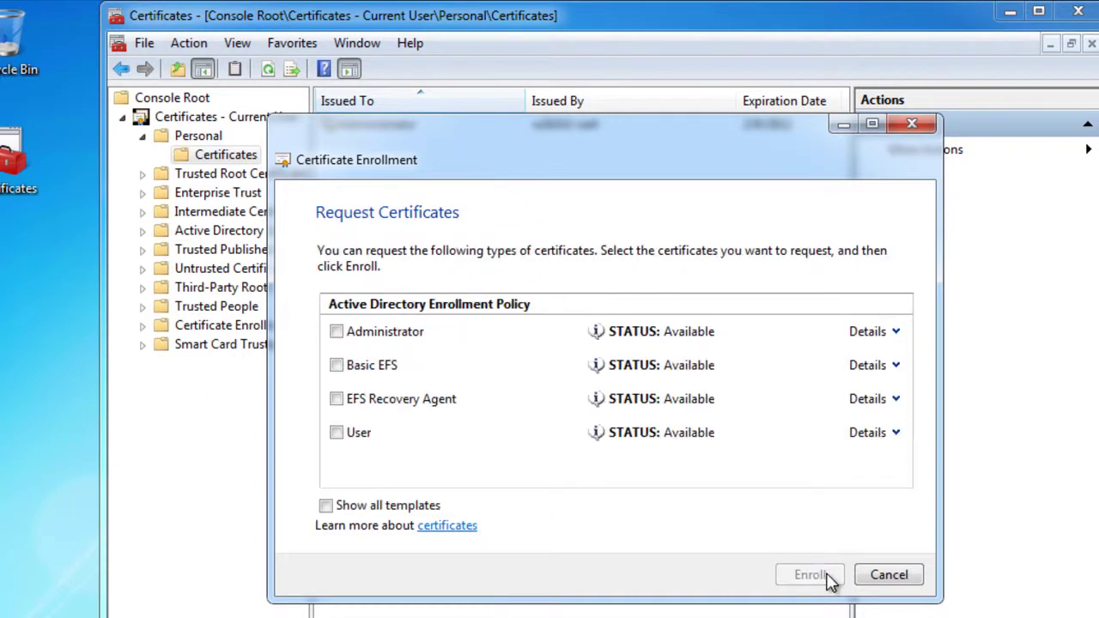
pyautogui.click(337, 367)
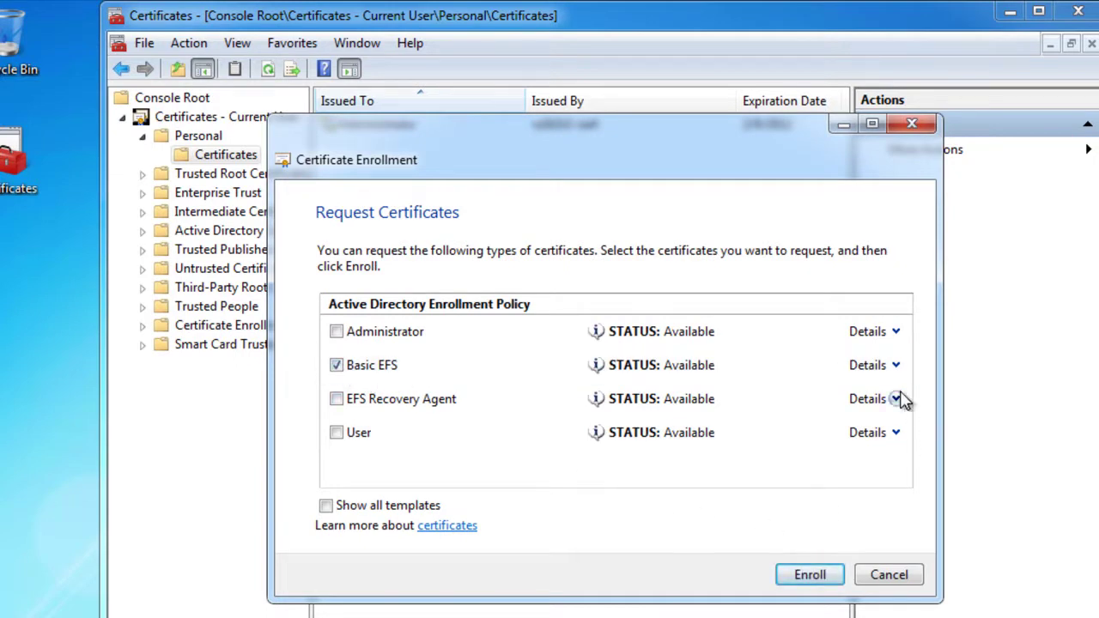
pyautogui.click(895, 365)
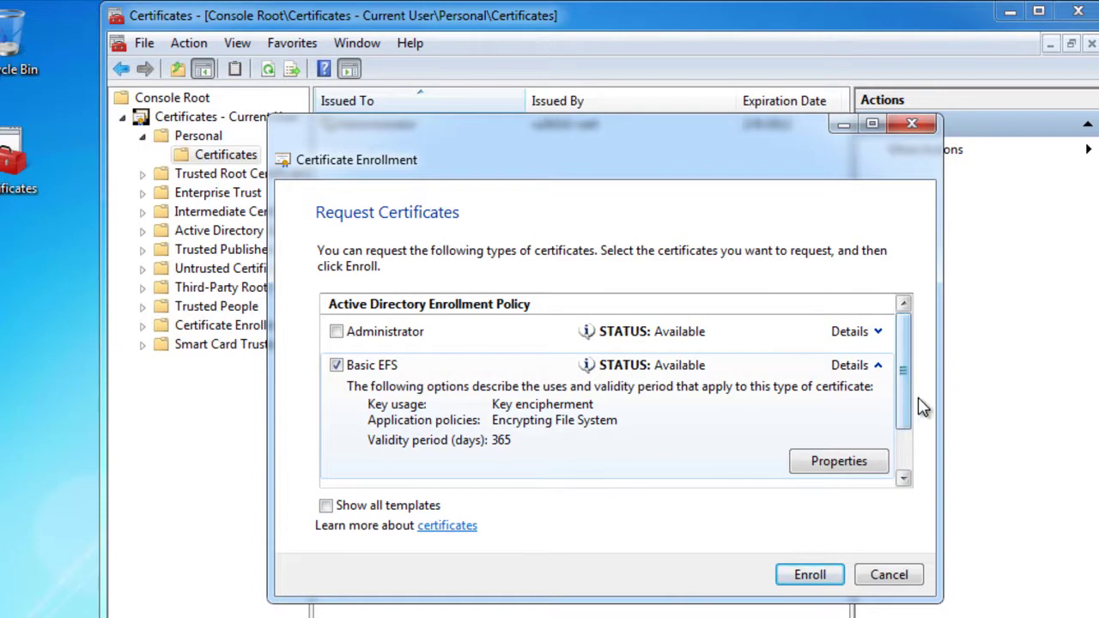
pyautogui.click(831, 580)
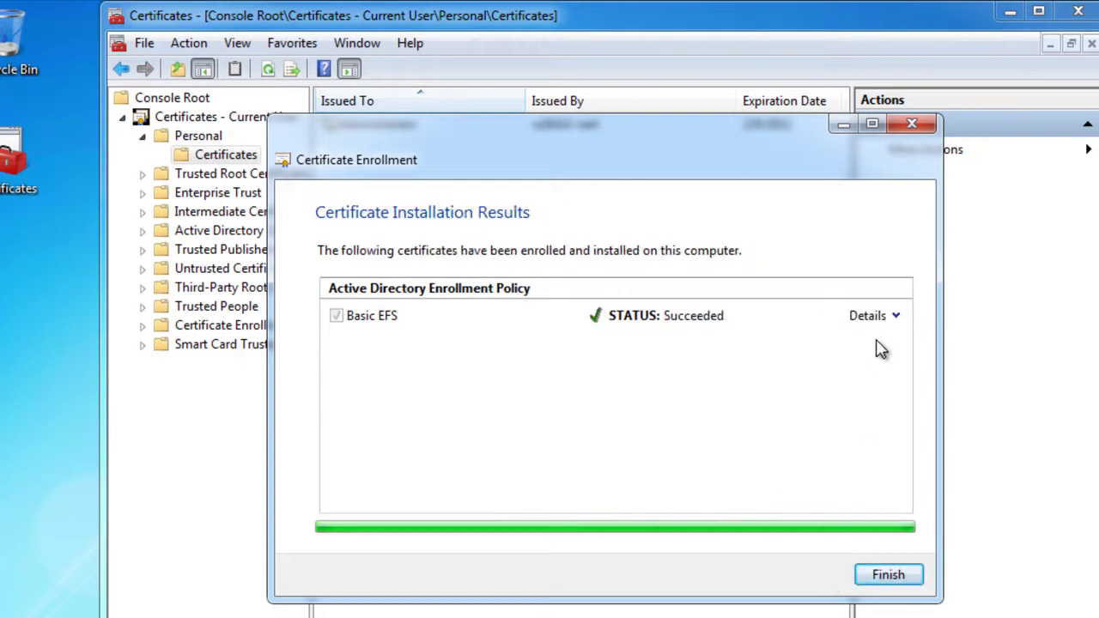
# View the newly enrolled Basic EFS certificate from its installation details, close it, and finish the enrollment wizard.
pyautogui.click(895, 316)
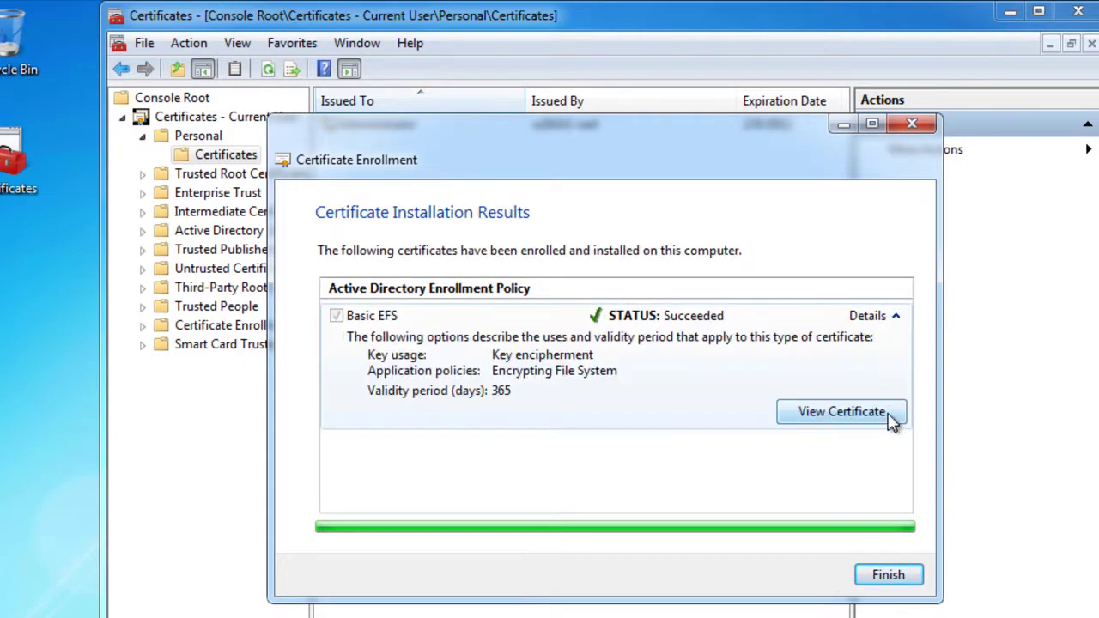
pyautogui.click(863, 422)
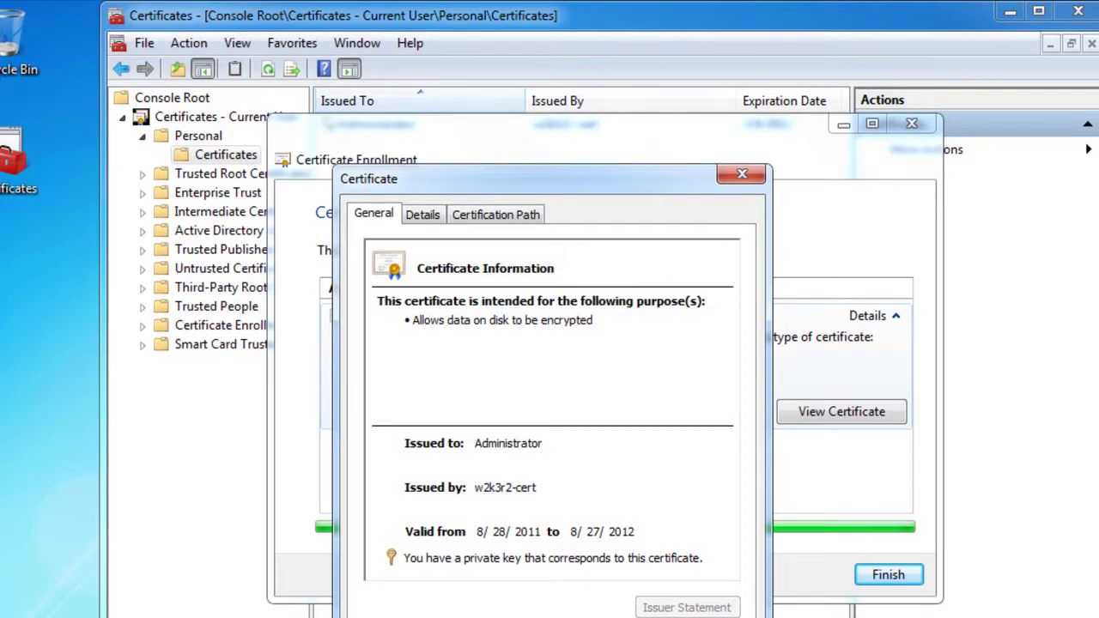
pyautogui.press('Escape')
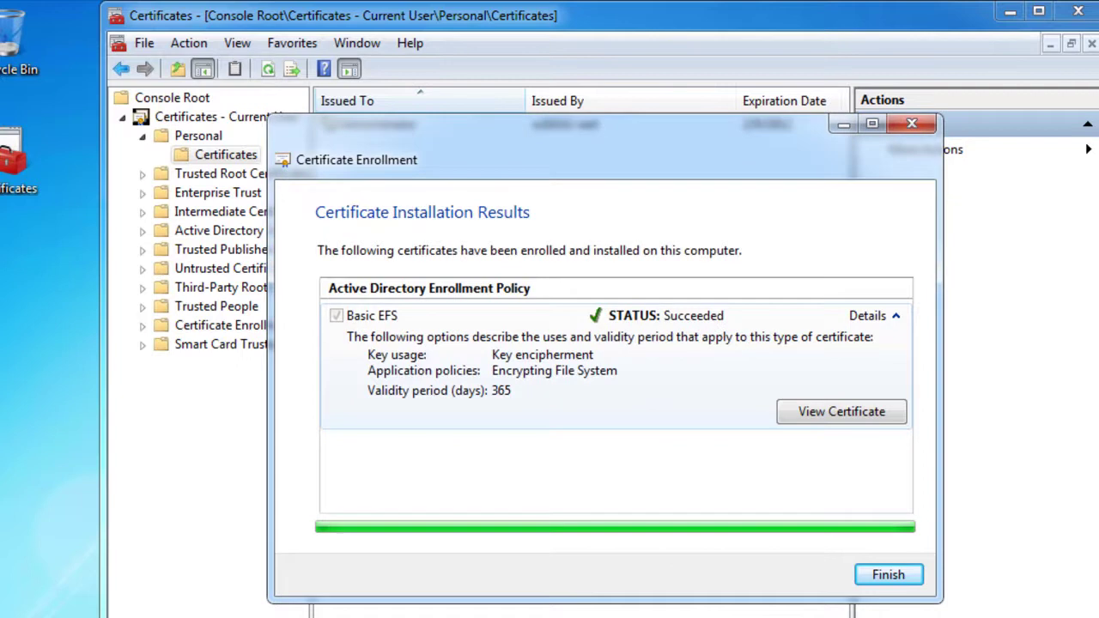
pyautogui.click(884, 577)
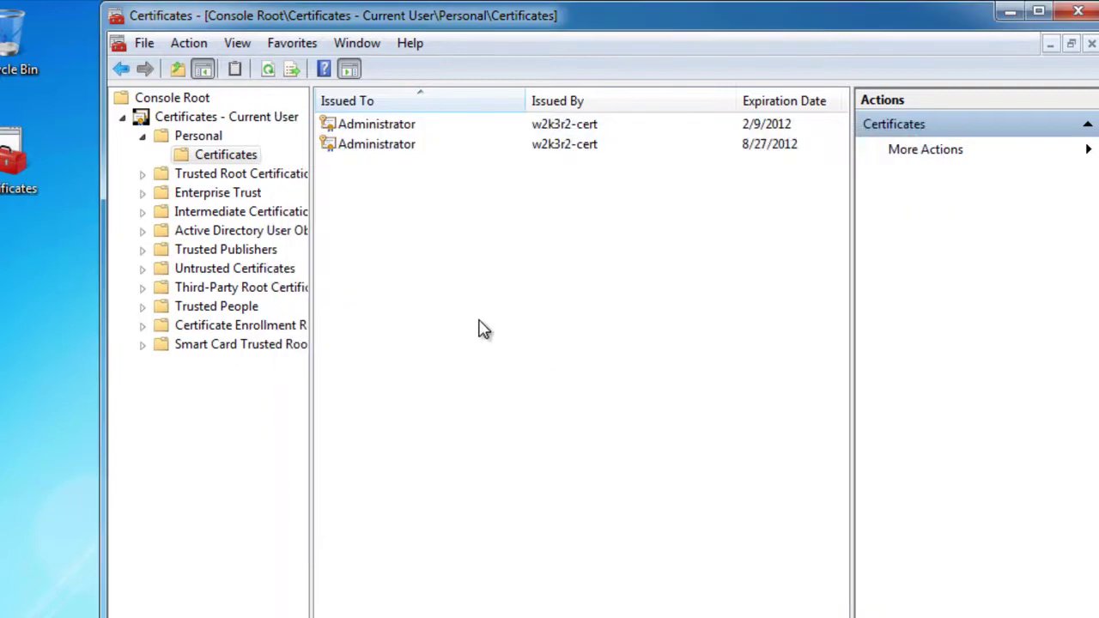